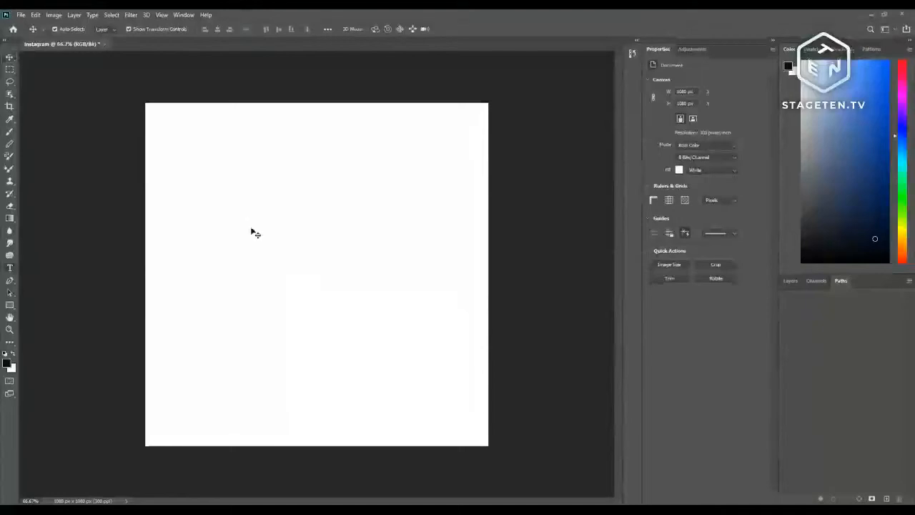
- Add a paragraph text box in the upper part of the canvas reading "The Pen Tool"
key("t")
left_click_drag(179, 161, 440, 269)
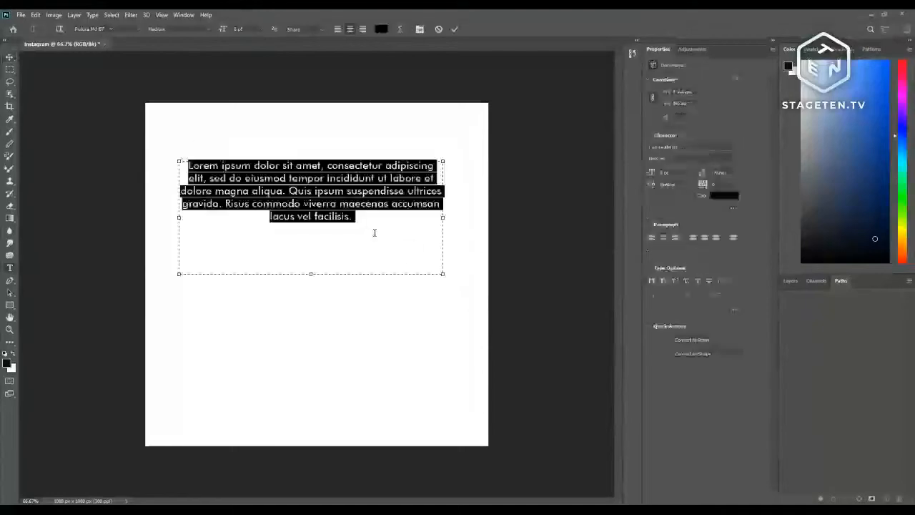
type("The Pen Tool")
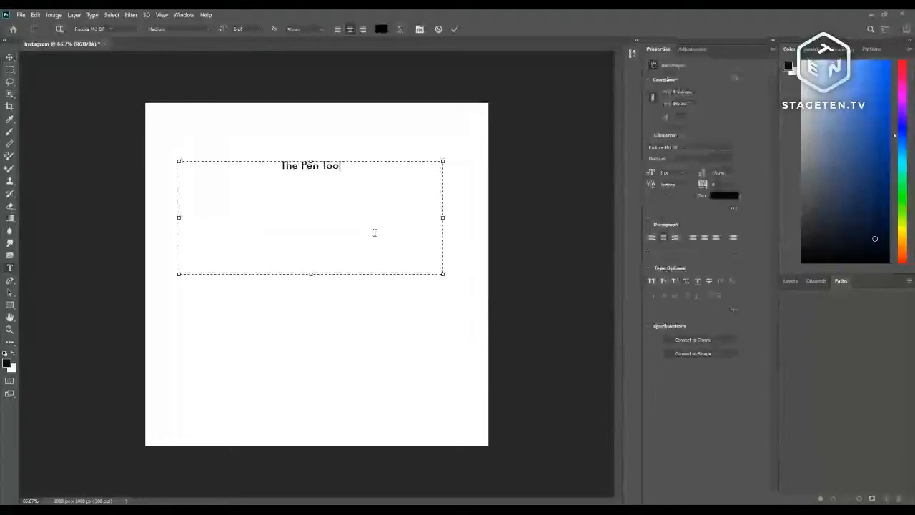
left_click(455, 29)
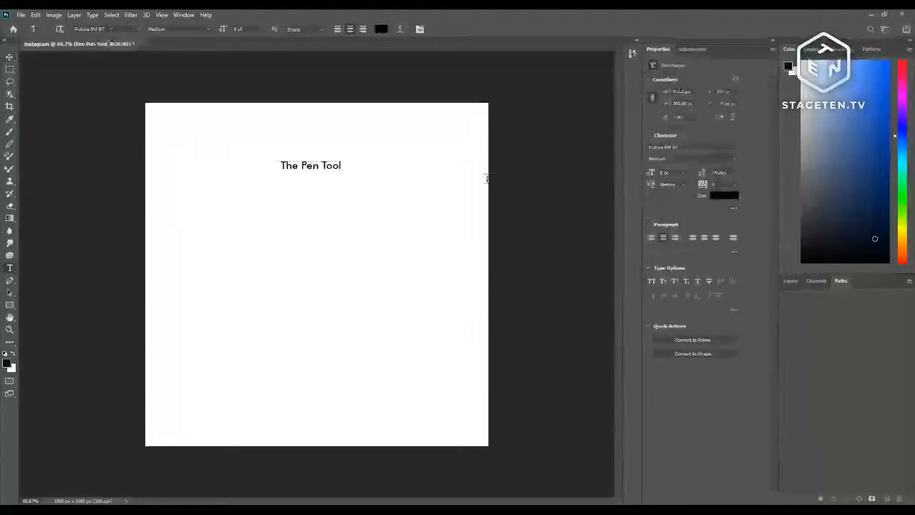
- Scale the title text up to about half the canvas width and place it centred near the canvas's upper edge
key("v")
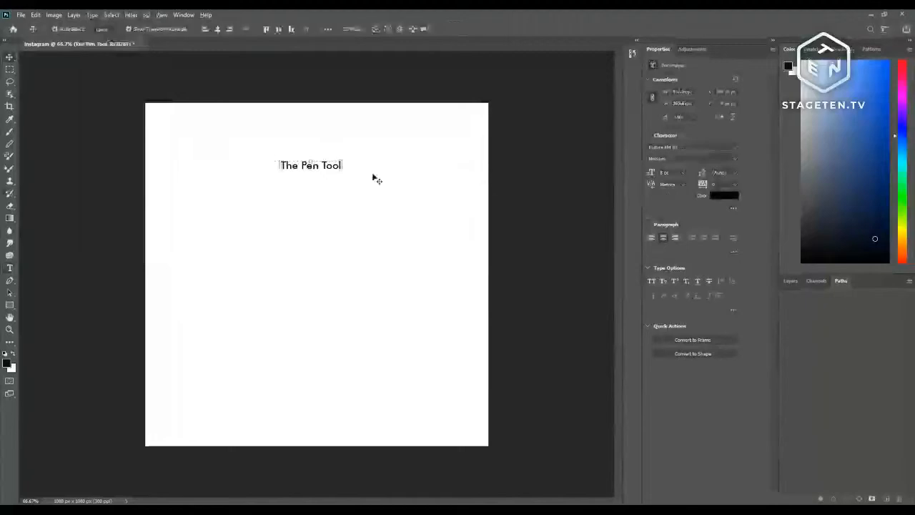
left_click_drag(343, 172, 466, 238)
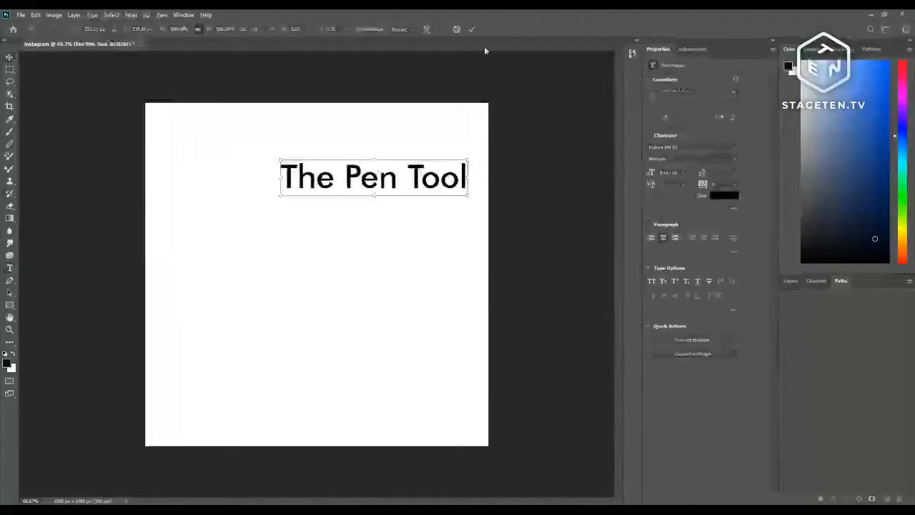
left_click(278, 28)
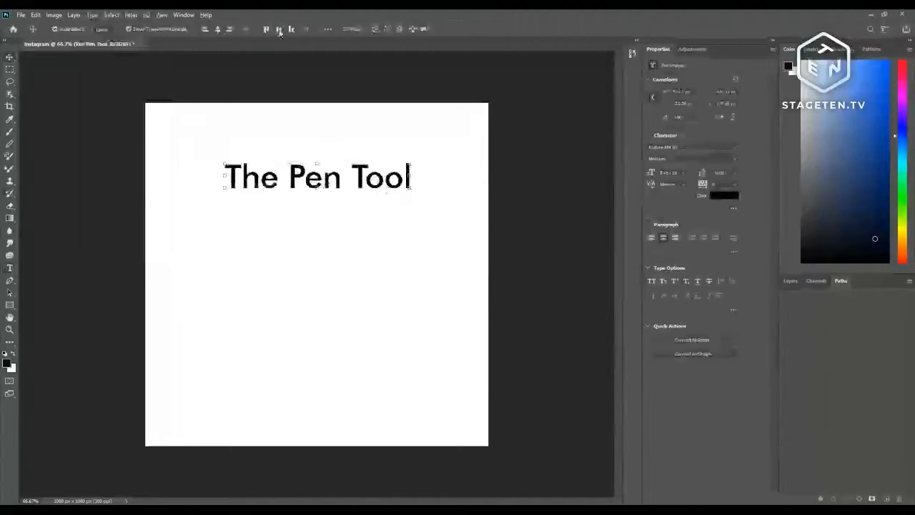
left_click_drag(316, 180, 318, 146)
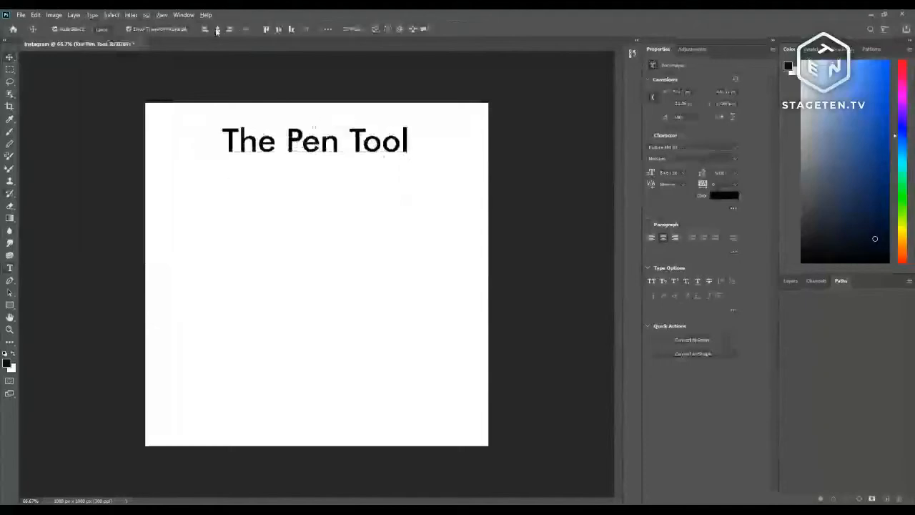
- Append "(P)" to the title so it reads "The Pen Tool (P)"
double_click(359, 147)
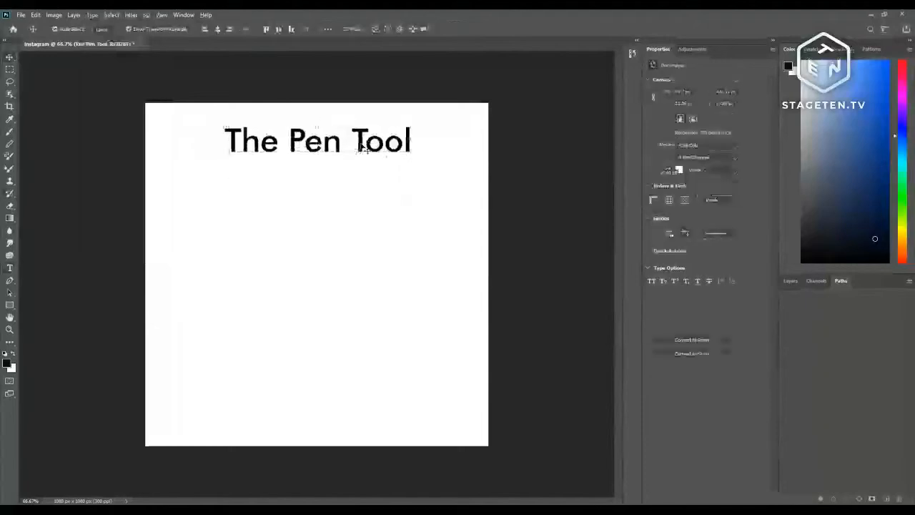
left_click(408, 144)
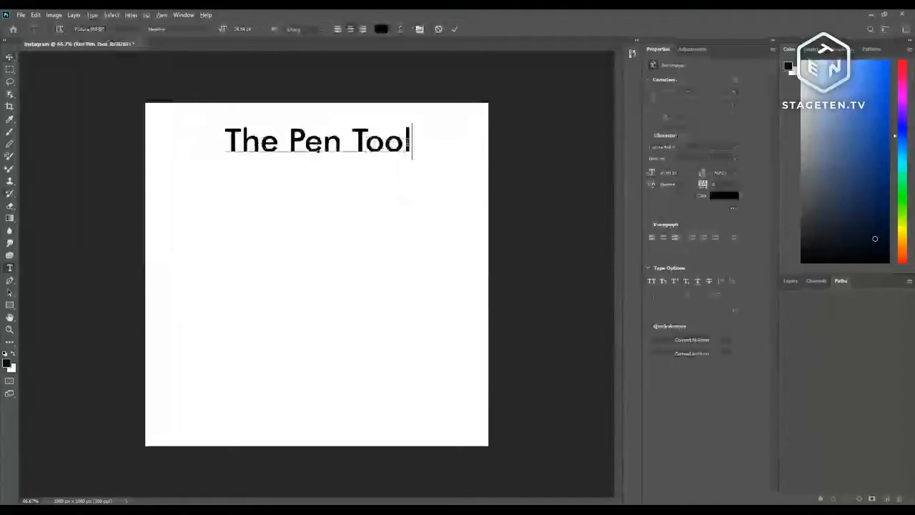
type("(P0")
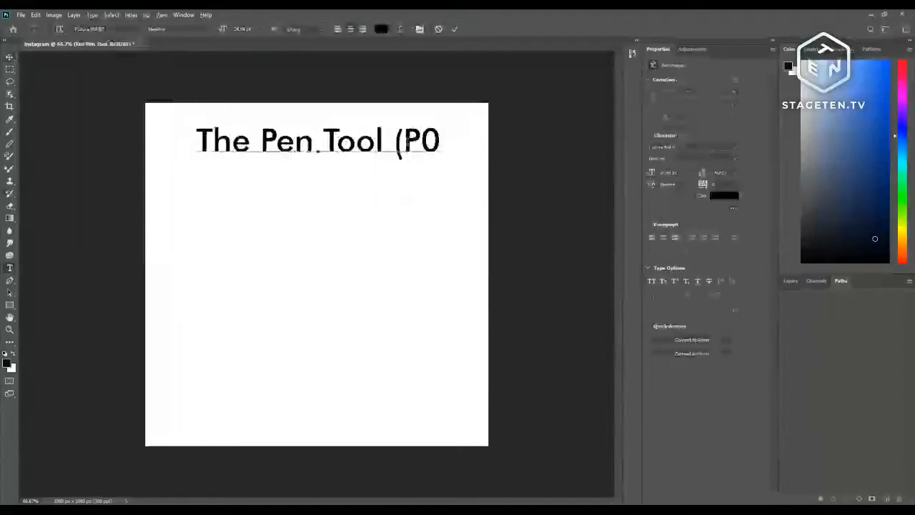
key("BackSpace")
type(")")
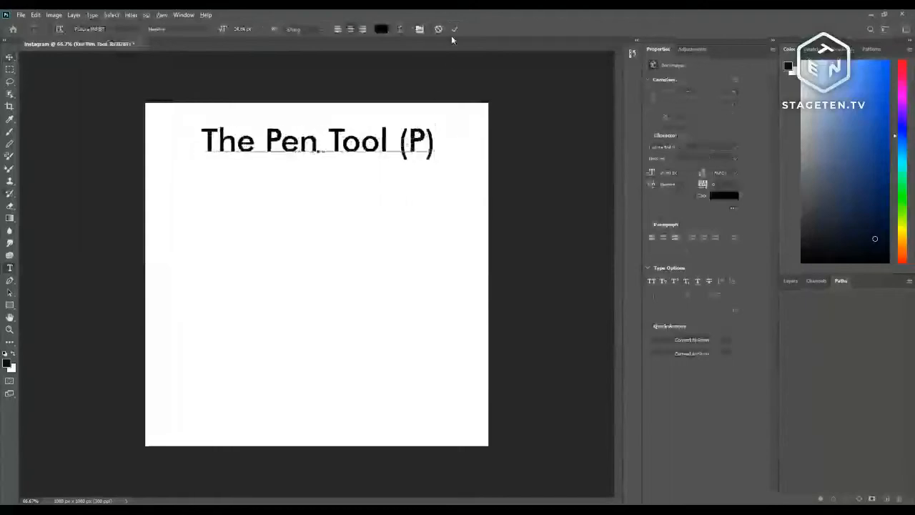
left_click(455, 29)
- Centre the title horizontally on the canvas, and show the document's layers with nothing selected
key("v")
left_click(491, 107)
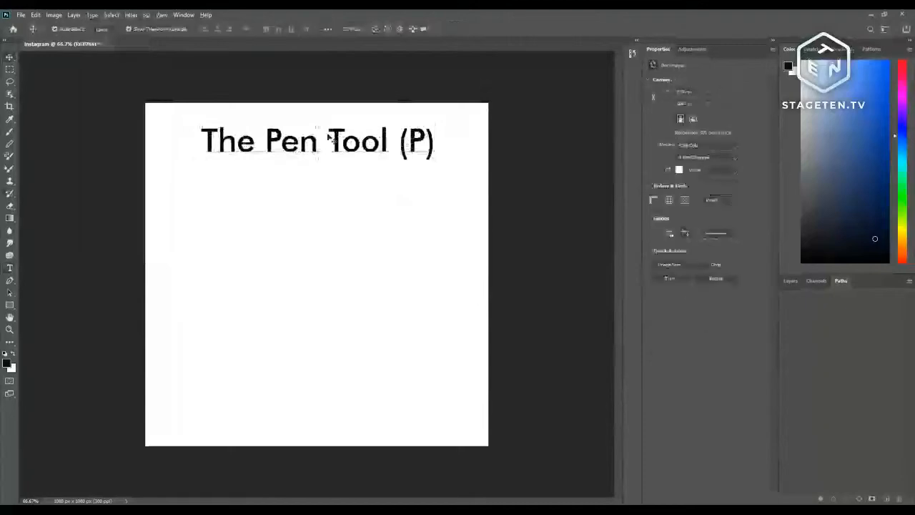
left_click(330, 137)
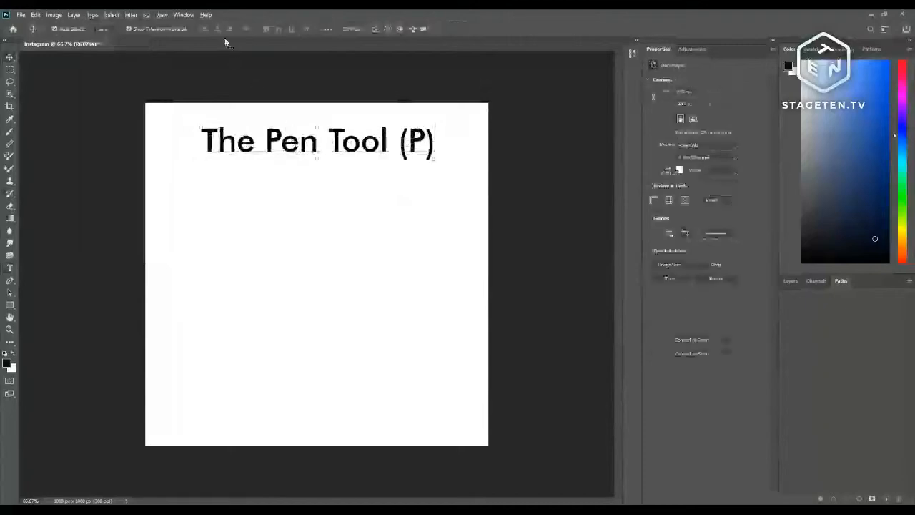
left_click(218, 30)
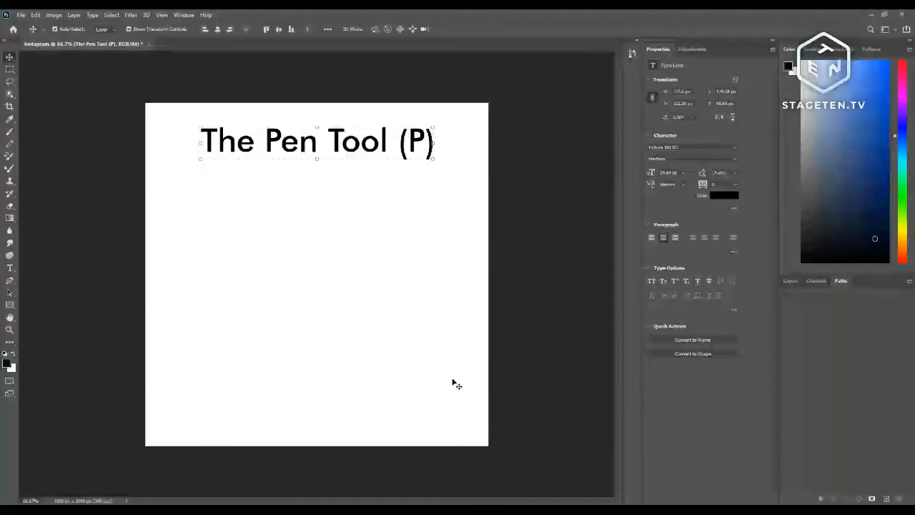
left_click(790, 280)
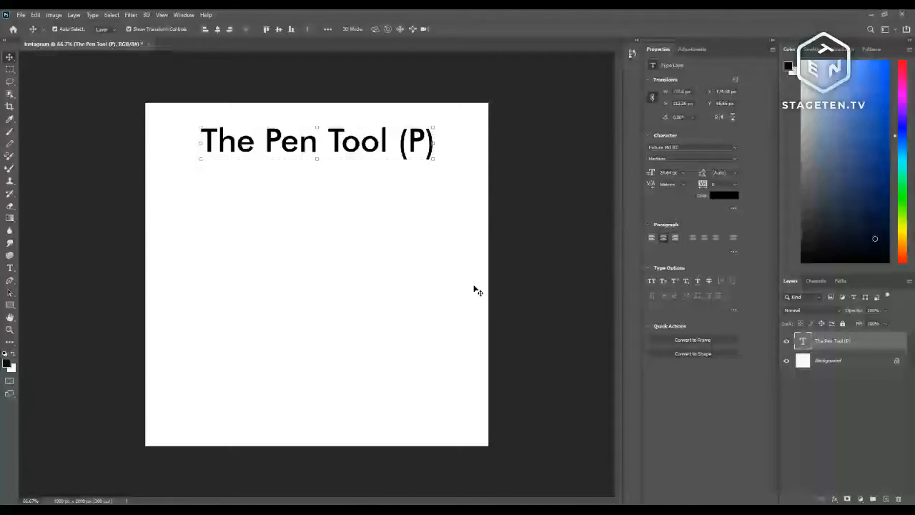
left_click(523, 323)
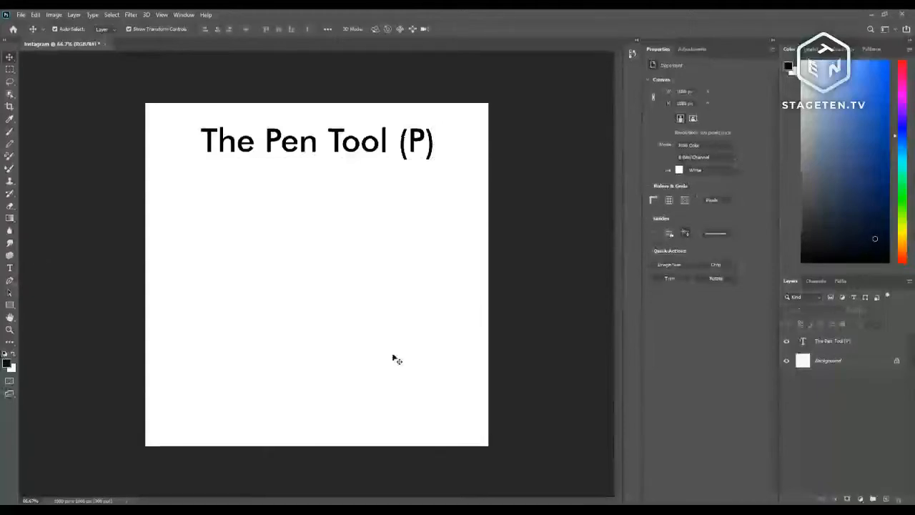
- Set the Pen tool to Path mode and look through its path operation options without changing them
key("p")
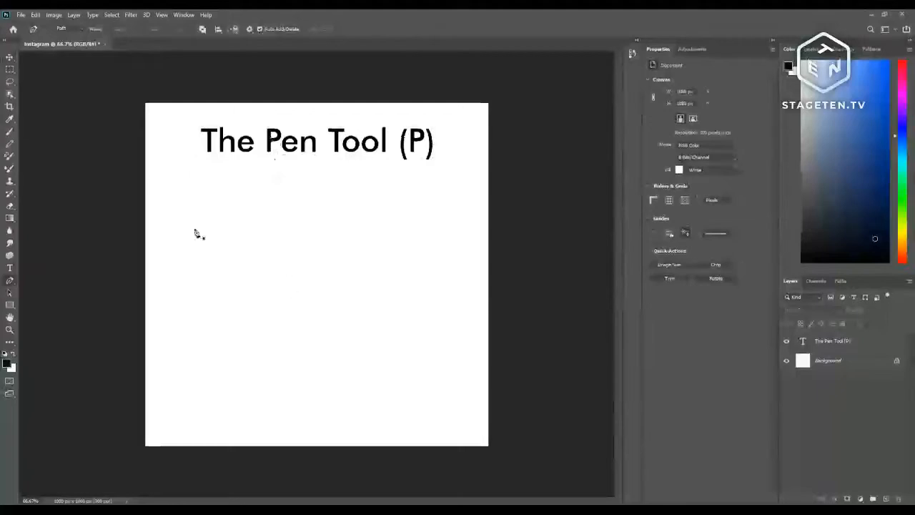
left_click(69, 28)
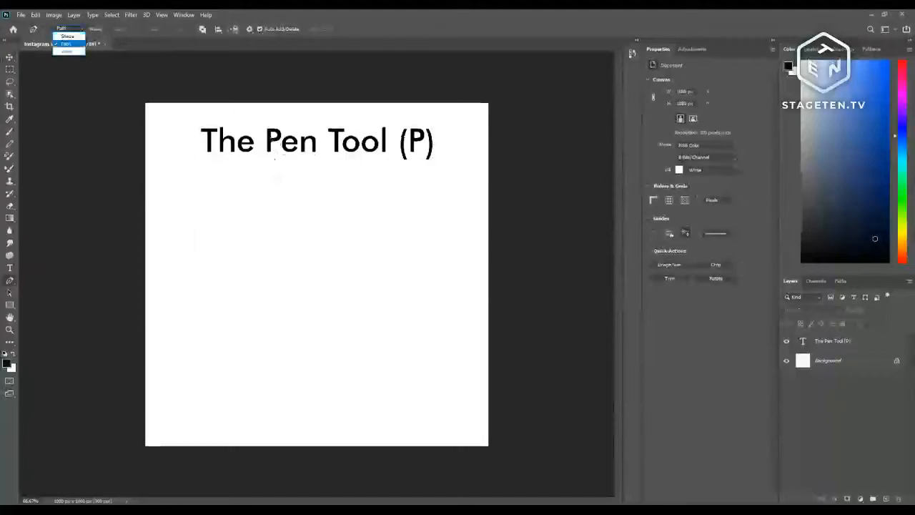
left_click(69, 44)
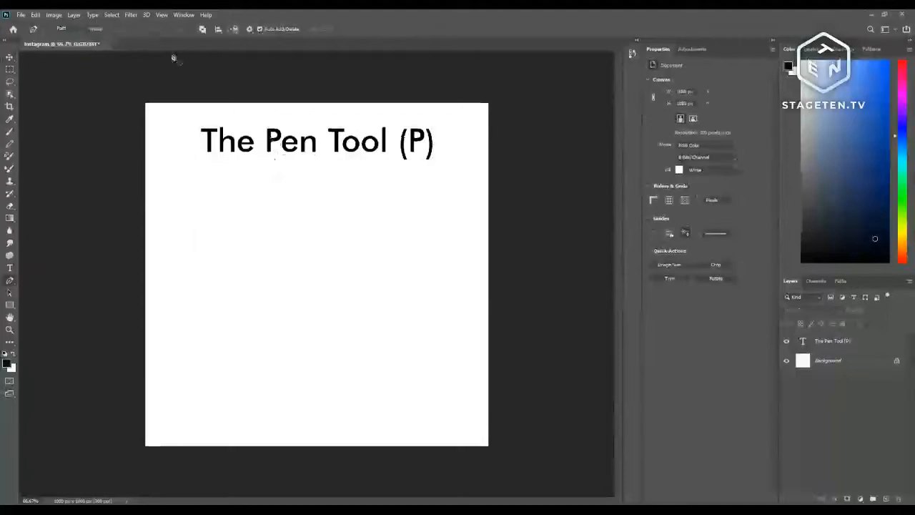
left_click(202, 28)
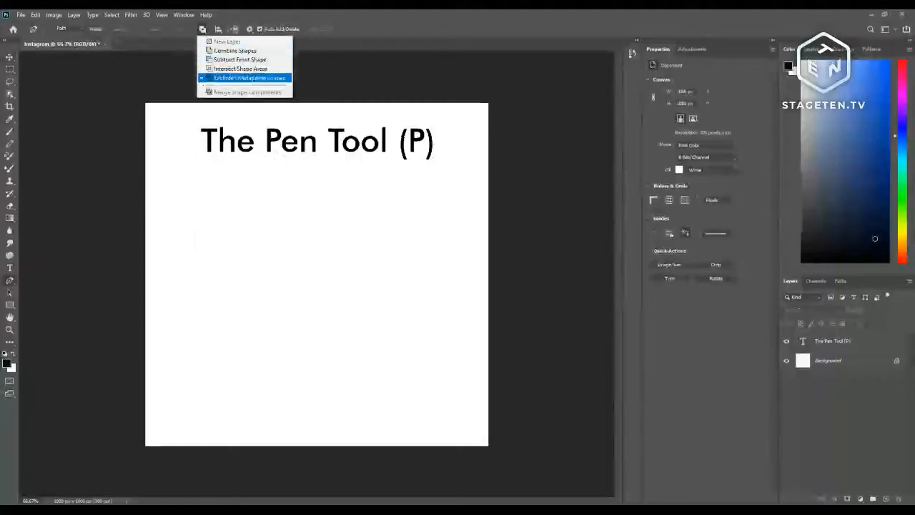
left_click(204, 31)
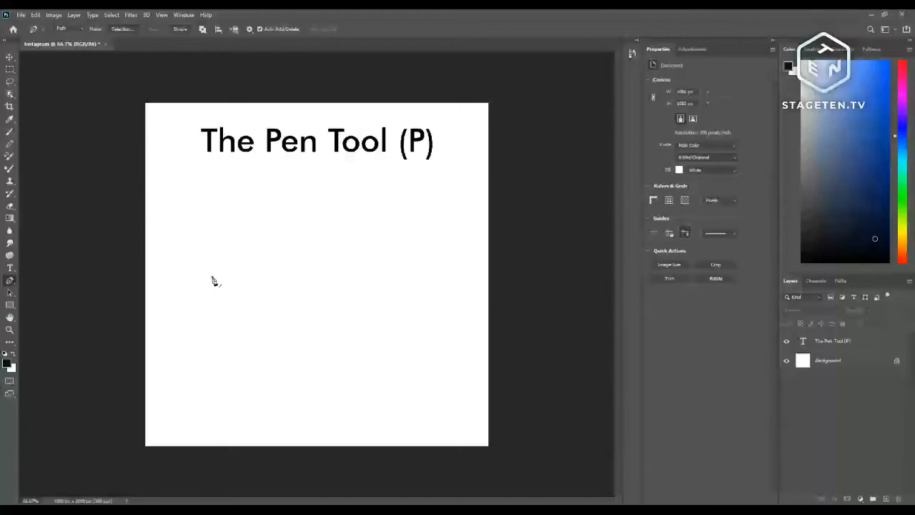
- Draw a large closed, irregular zigzag path of straight Pen tool segments filling the canvas area below the title
scroll(213, 281, "up", 5)
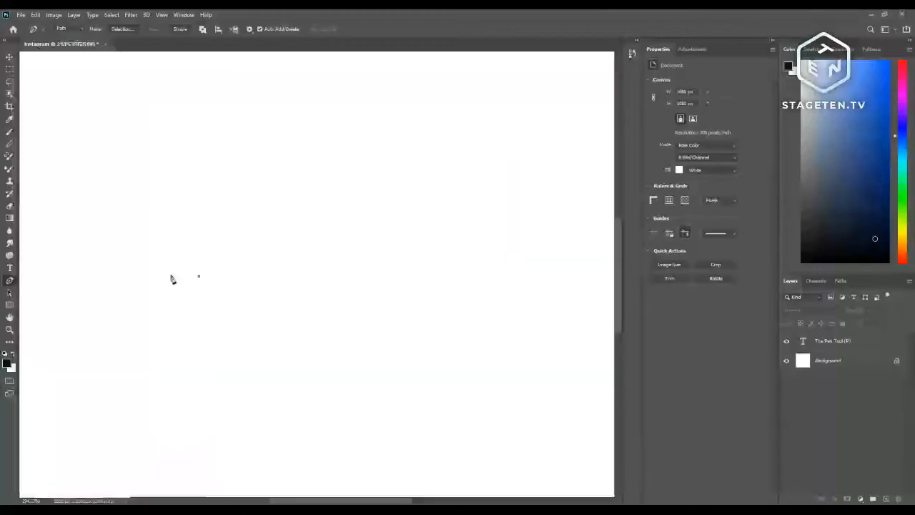
key("ctrl+0")
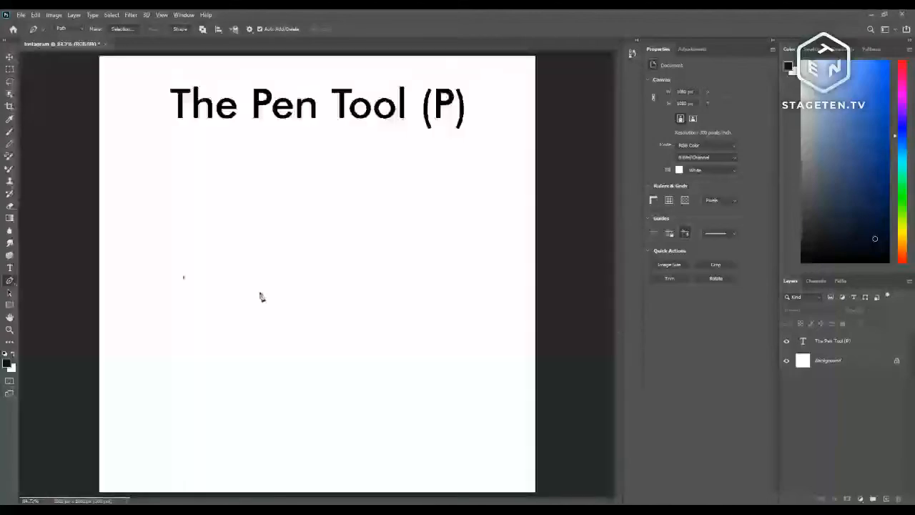
left_click(404, 429)
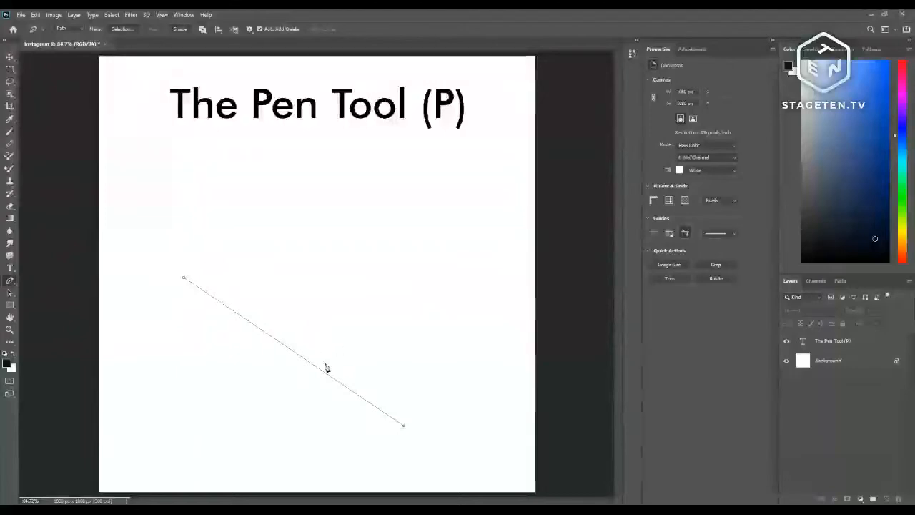
left_click(460, 379)
left_click(447, 324)
left_click(351, 292)
left_click(425, 225)
left_click(343, 178)
left_click(309, 236)
left_click(229, 206)
left_click(242, 261)
left_click(194, 217)
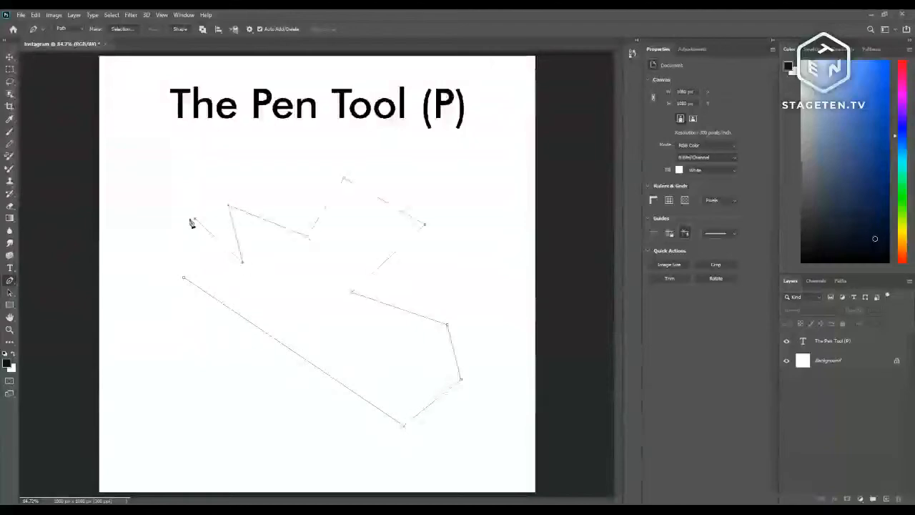
left_click(144, 185)
left_click(98, 237)
left_click(152, 300)
left_click(126, 362)
left_click(144, 431)
left_click(235, 417)
left_click(347, 465)
left_click(486, 451)
left_click(499, 428)
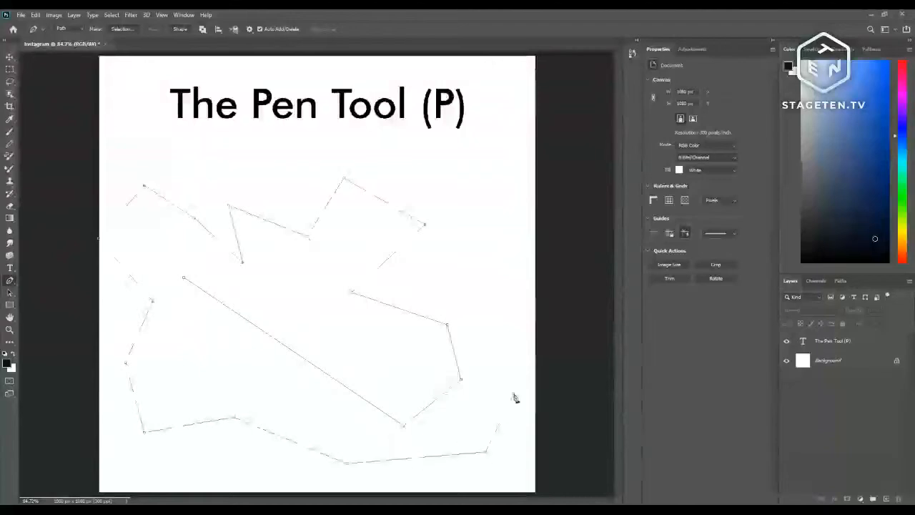
left_click(512, 394)
left_click(518, 306)
left_click(520, 247)
left_click(474, 189)
left_click(456, 250)
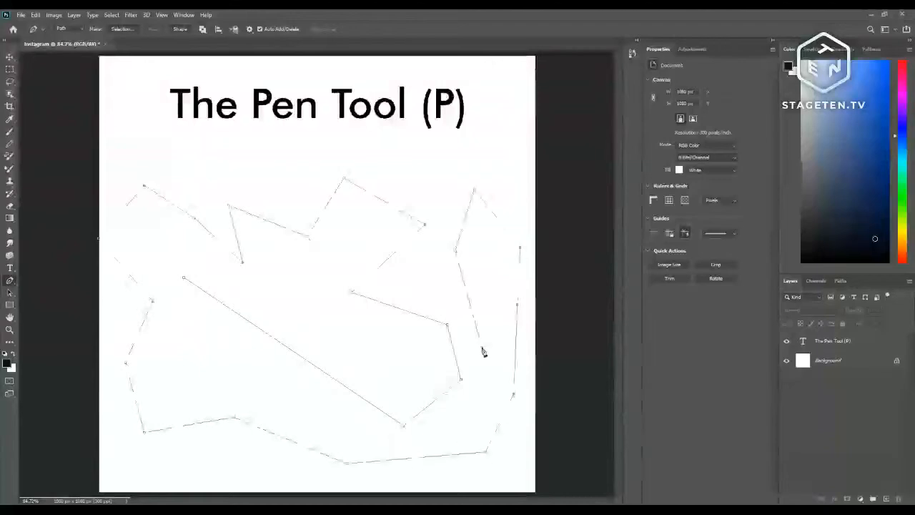
left_click(482, 346)
left_click(482, 414)
left_click(449, 442)
left_click(368, 443)
left_click(283, 419)
left_click(244, 382)
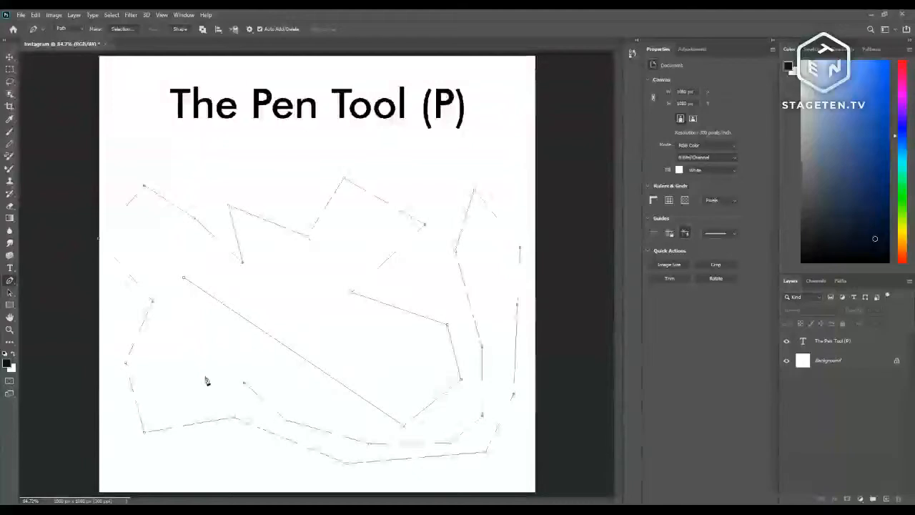
left_click(188, 373)
left_click(174, 291)
- Draw a small polygonal subpath of straight segments near the canvas centre, inside the upper part of the large outline
left_click(289, 309)
left_click(313, 301)
left_click(310, 281)
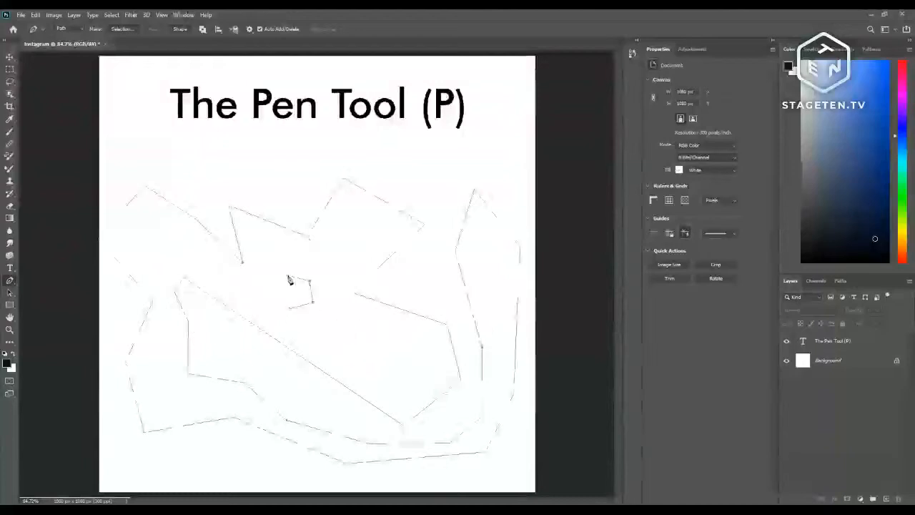
left_click(287, 275)
left_click(271, 275)
left_click(265, 301)
left_click(290, 310)
- Draw a second small polygonal subpath with straight segments, below and to the right of the first small polygon
left_click(346, 325)
left_click(371, 327)
left_click(385, 348)
left_click(379, 370)
left_click(352, 372)
left_click(344, 350)
left_click(363, 346)
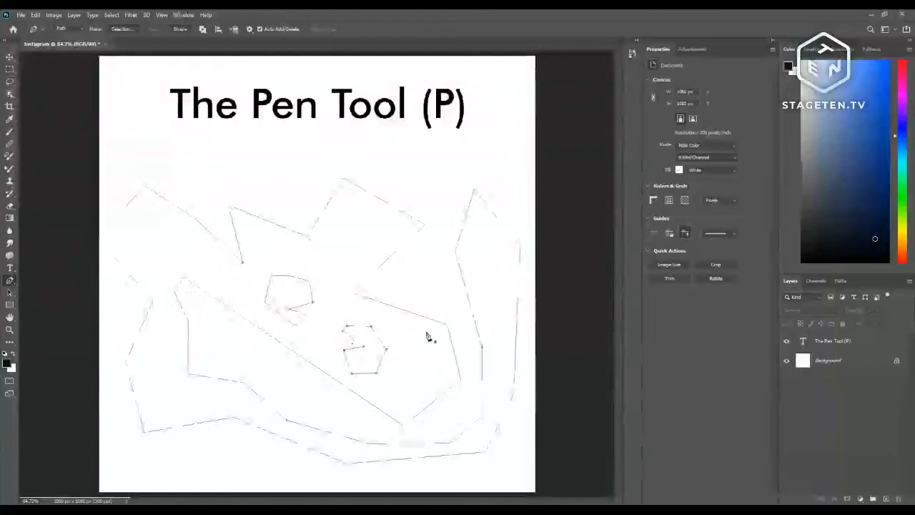
- Check the drawn work path in the path list by deselecting and reselecting it, and return to the layer list
key("v")
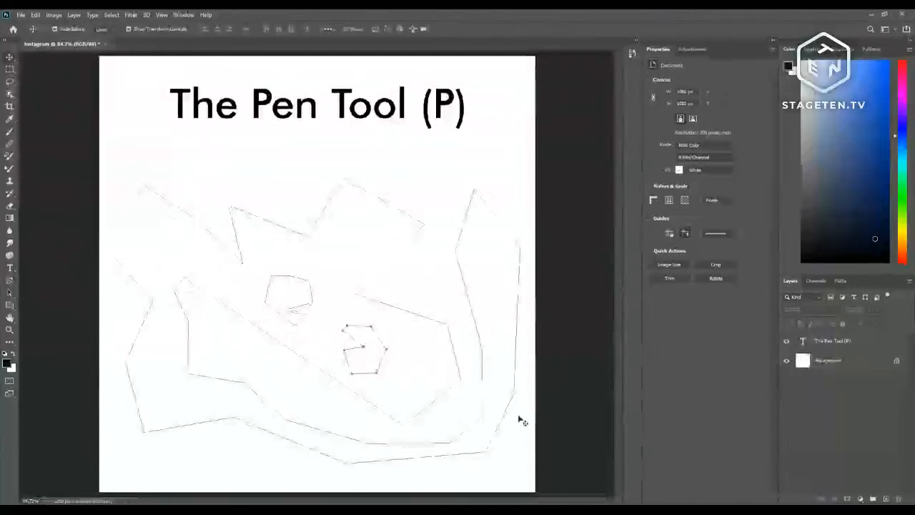
left_click(841, 281)
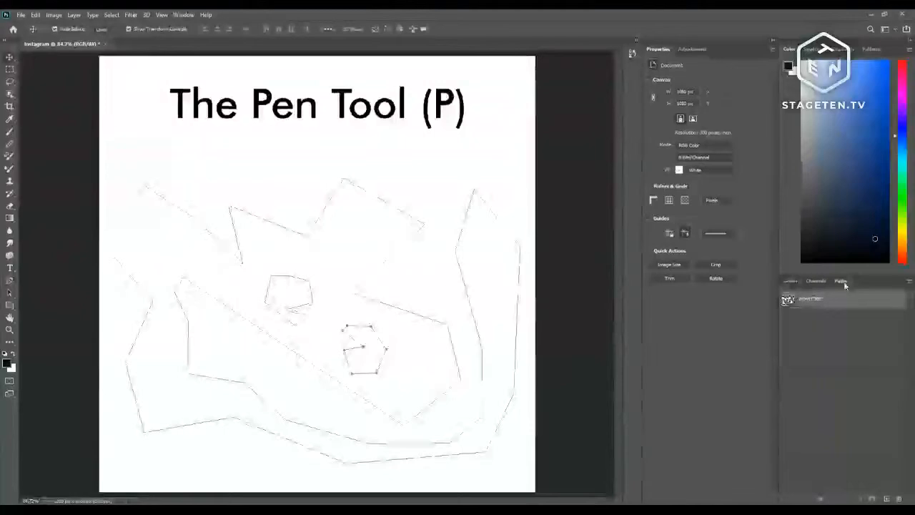
left_click(829, 333)
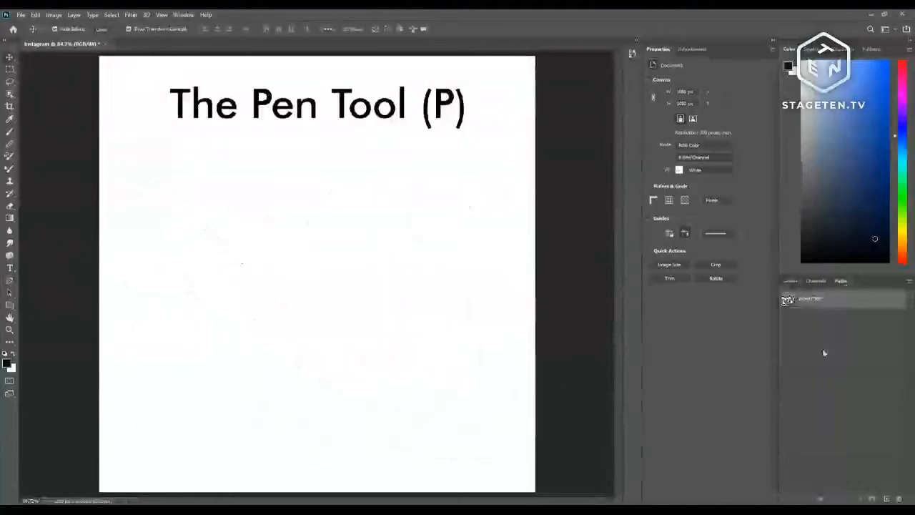
left_click(828, 306)
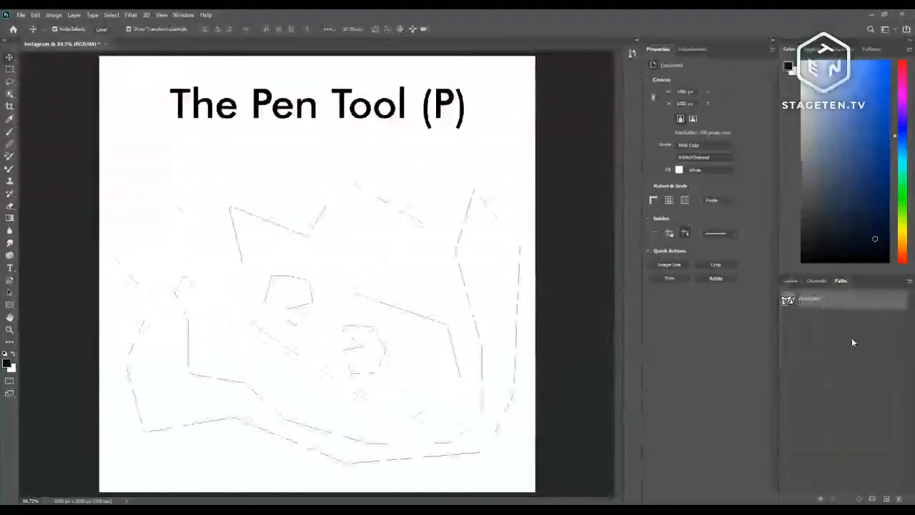
left_click(791, 281)
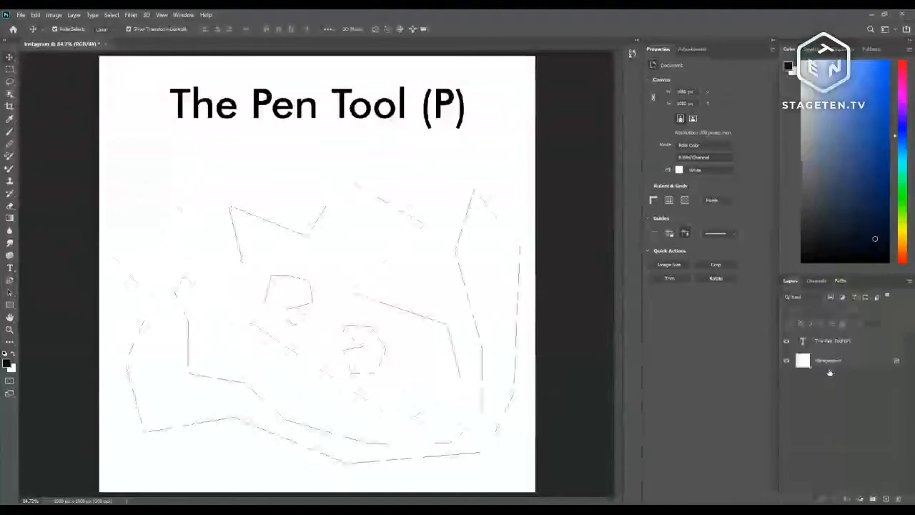
- Delete the drawn work path from the path list after comparing that list with the layer list
left_click(839, 281)
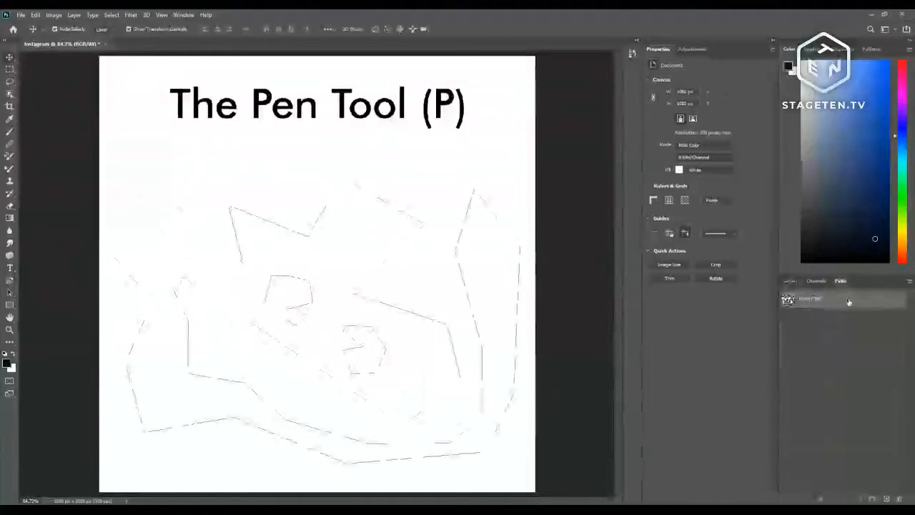
left_click(796, 285)
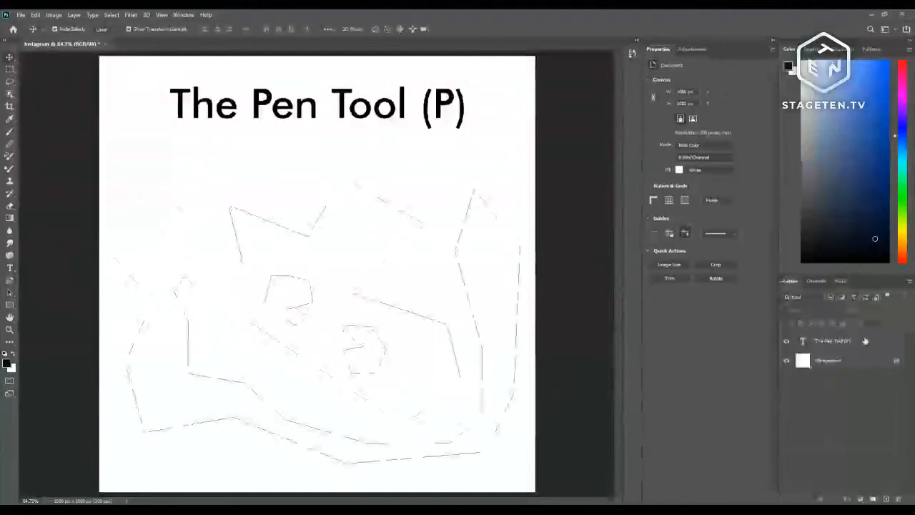
left_click(836, 281)
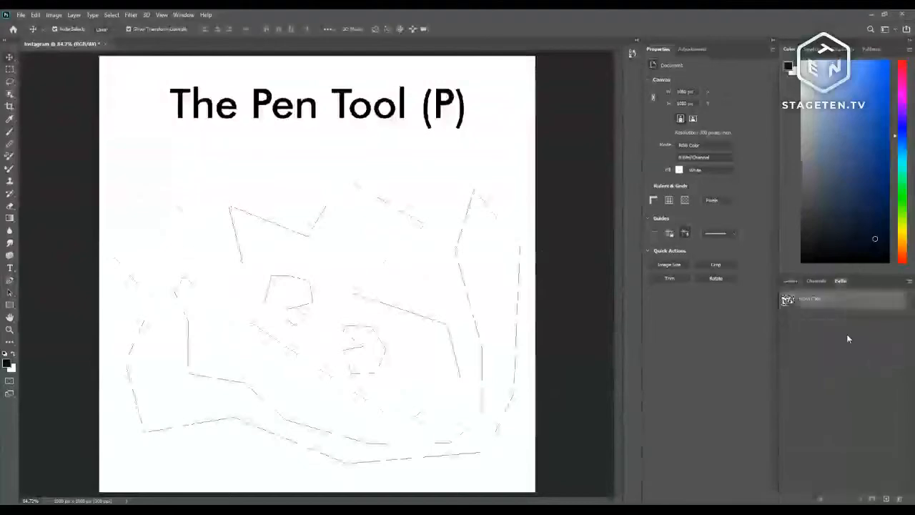
left_click(900, 498)
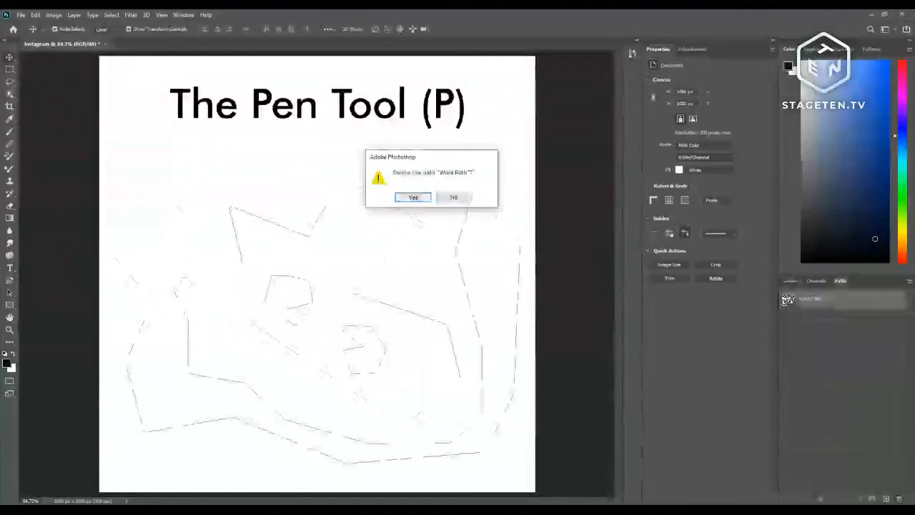
left_click(413, 197)
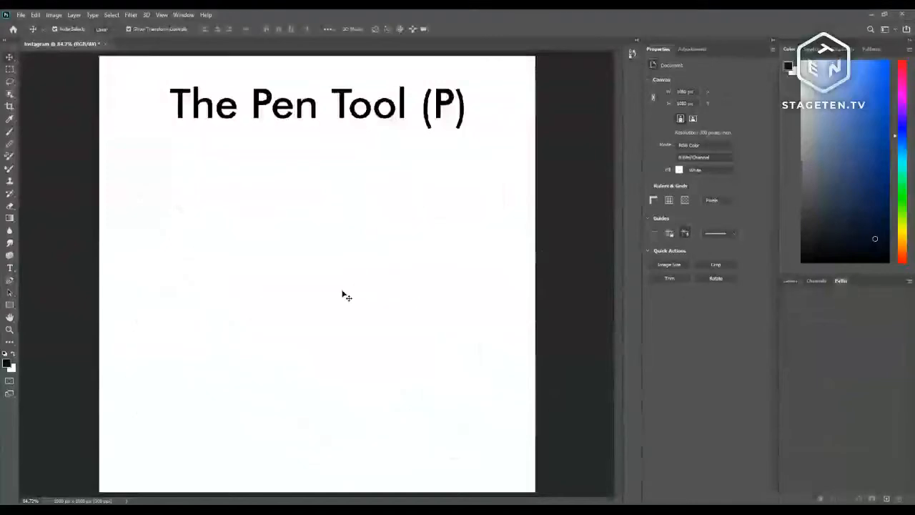
- Draw a large closed polygon of straight Pen tool segments below the title, with a deep notch cut into its upper side
key("p")
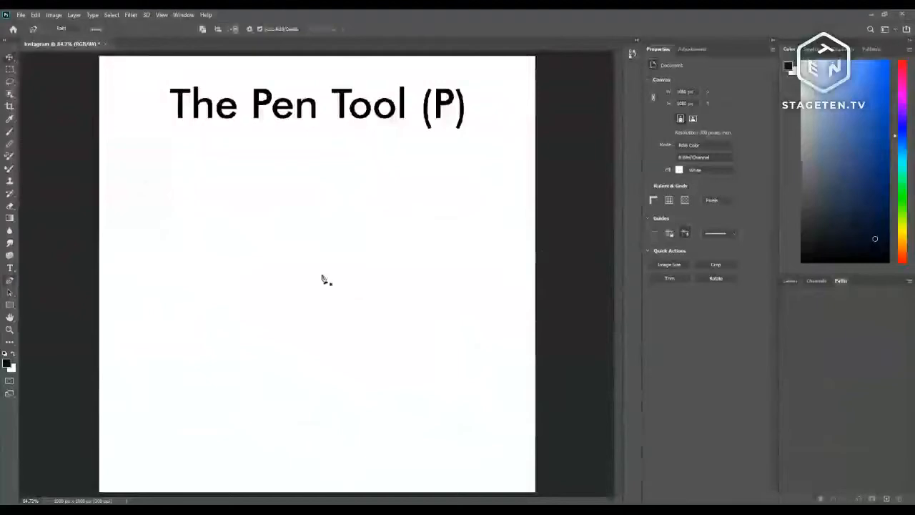
left_click(198, 236)
left_click_drag(169, 284, 172, 366)
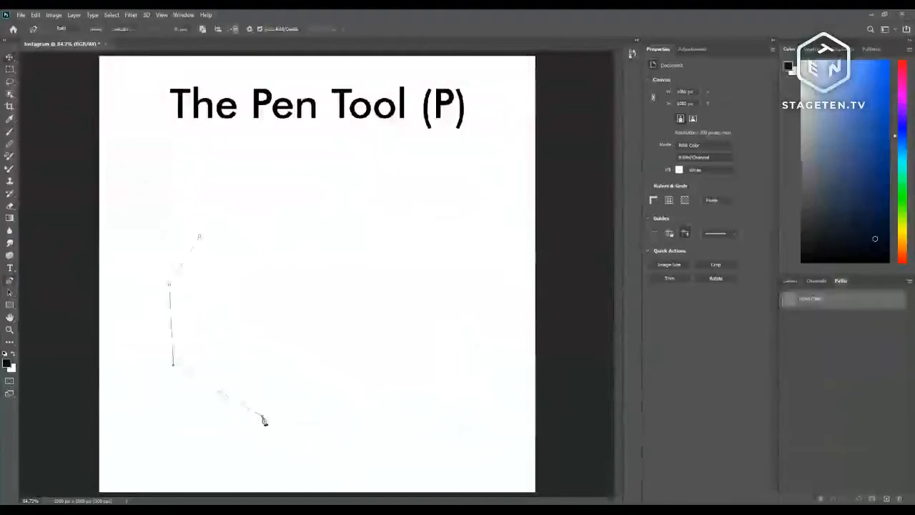
left_click(263, 416)
left_click(407, 417)
left_click(456, 332)
left_click(439, 246)
left_click(336, 207)
left_click(301, 286)
left_click(295, 328)
left_click(226, 276)
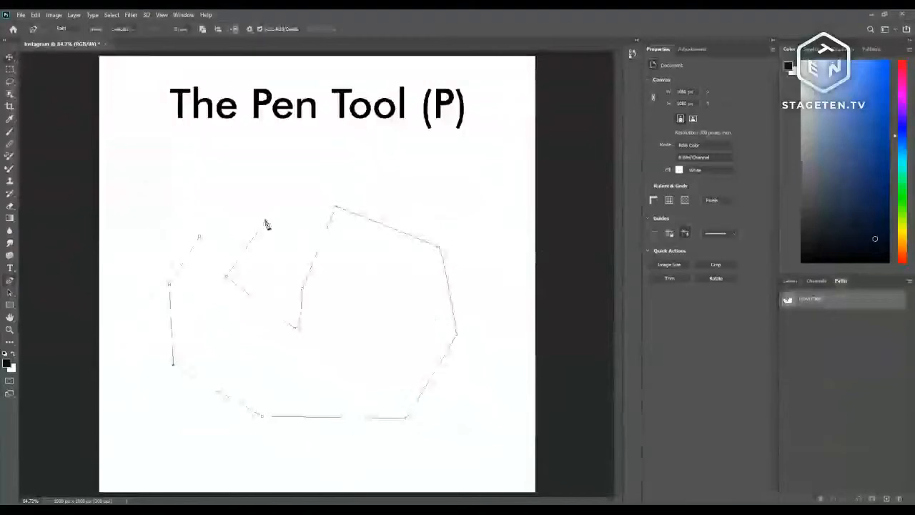
left_click_drag(263, 220, 253, 191)
left_click(199, 237)
- Create a new path and draw a small six-point polygonal outline with straight segments in the canvas's upper-left area, below the title
left_click(886, 498)
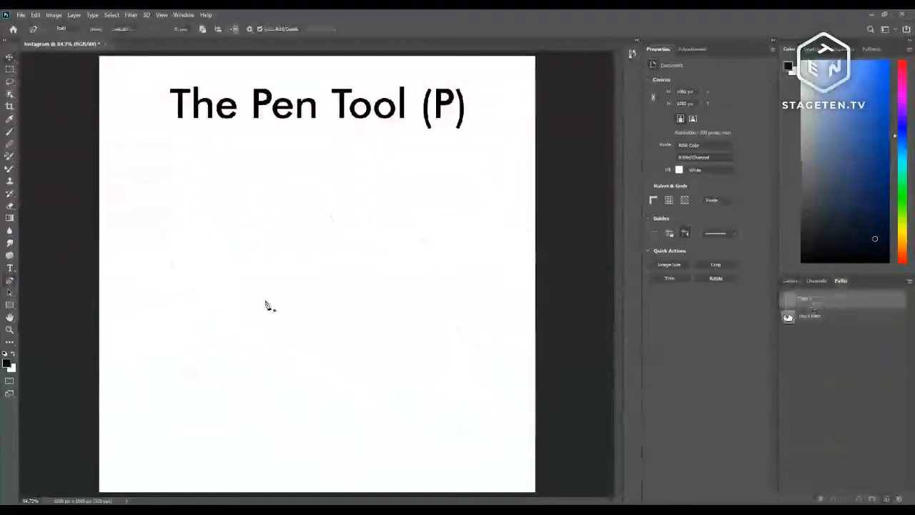
left_click(207, 266)
left_click(256, 208)
left_click(349, 236)
left_click(352, 281)
left_click(314, 302)
left_click(265, 300)
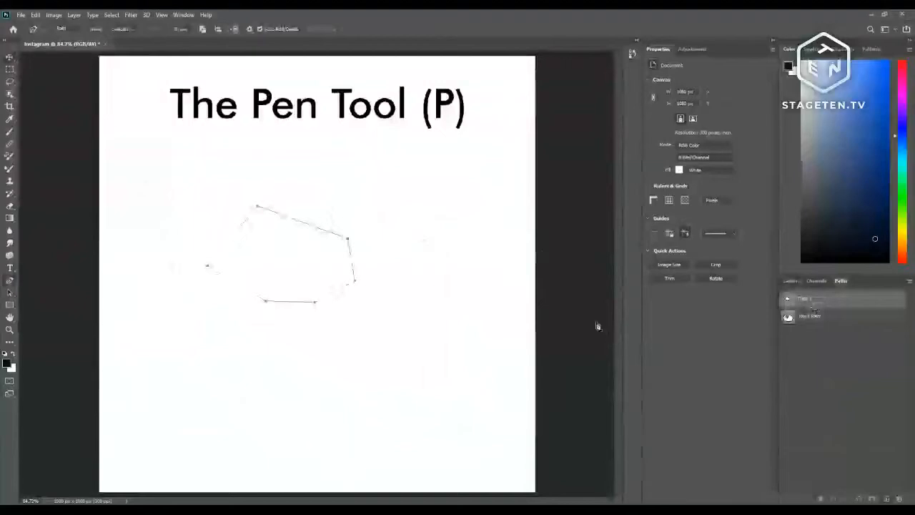
- Create a second new path and draw a small closed six-sided polygon with straight segments just right of the canvas centre
left_click(887, 499)
left_click(399, 278)
left_click(429, 320)
left_click(385, 357)
left_click(339, 335)
left_click(342, 302)
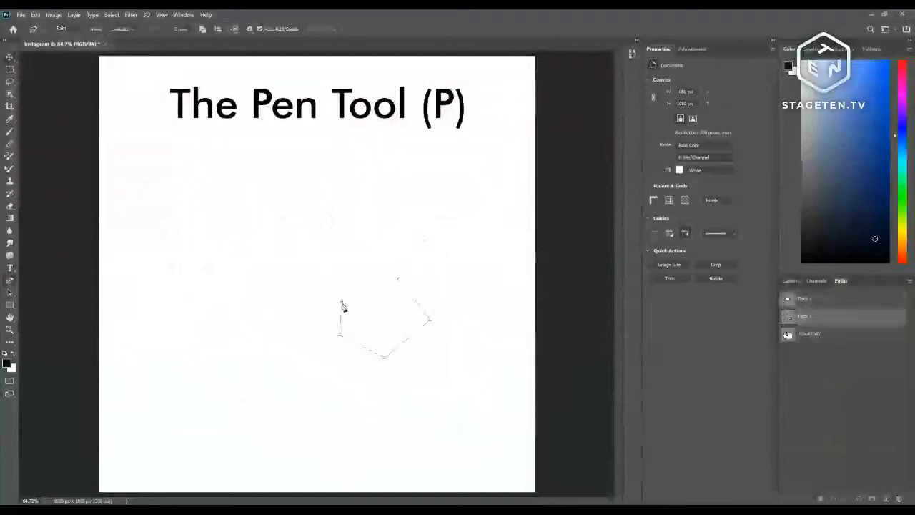
left_click(370, 294)
left_click(399, 279)
- Create a third new path and draw a closed polygon of straight segments with a small peak in the canvas's lower-left area
left_click(886, 499)
left_click(253, 268)
left_click(278, 264)
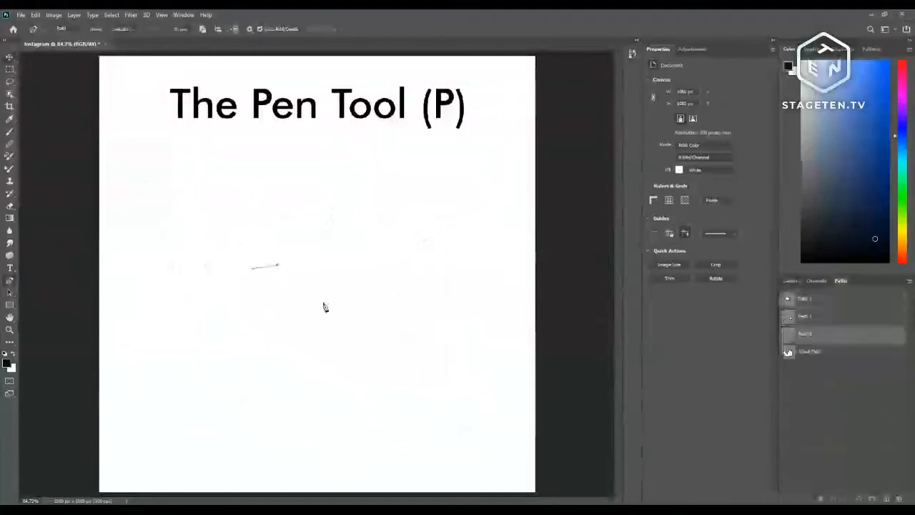
left_click(332, 311)
left_click(328, 361)
left_click(264, 409)
left_click(207, 391)
left_click(176, 314)
left_click(258, 292)
left_click(254, 270)
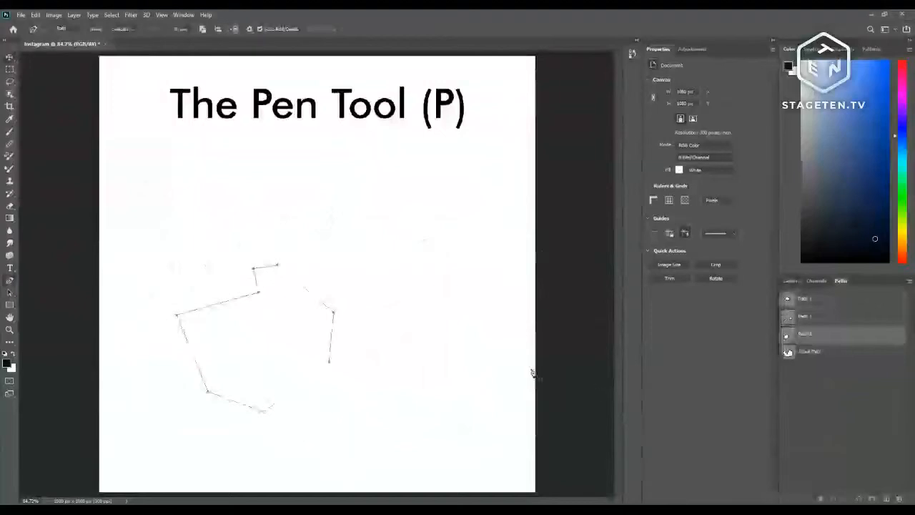
- Examine each stored path one by one on the canvas, and compare the path list with the layer list
key("v")
left_click(826, 387)
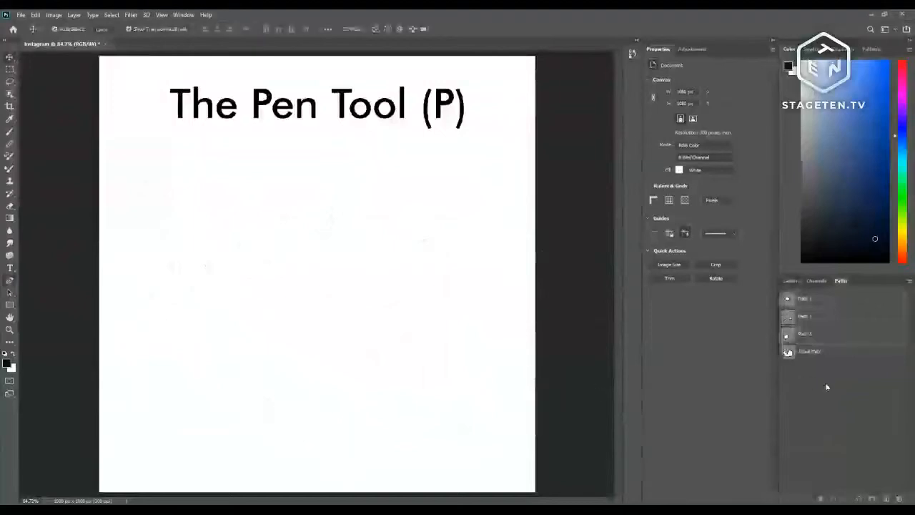
left_click(790, 280)
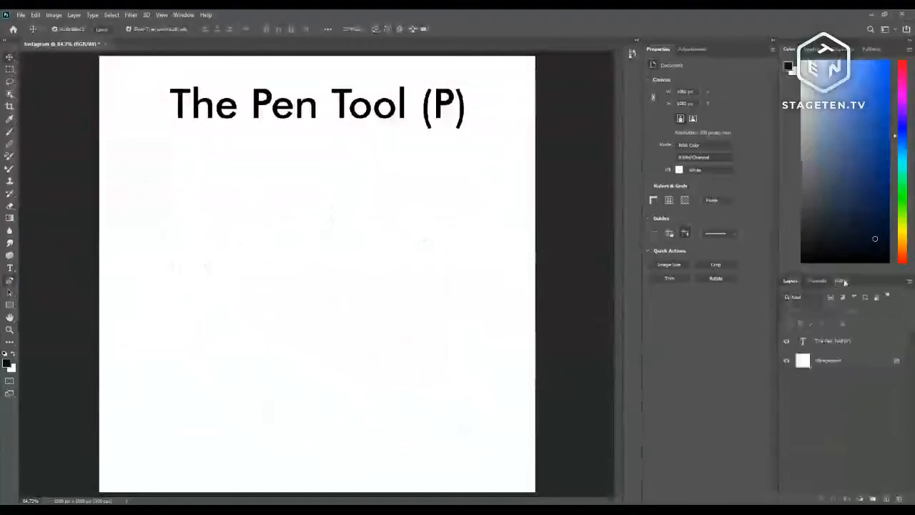
left_click(840, 281)
left_click(829, 308)
left_click(829, 319)
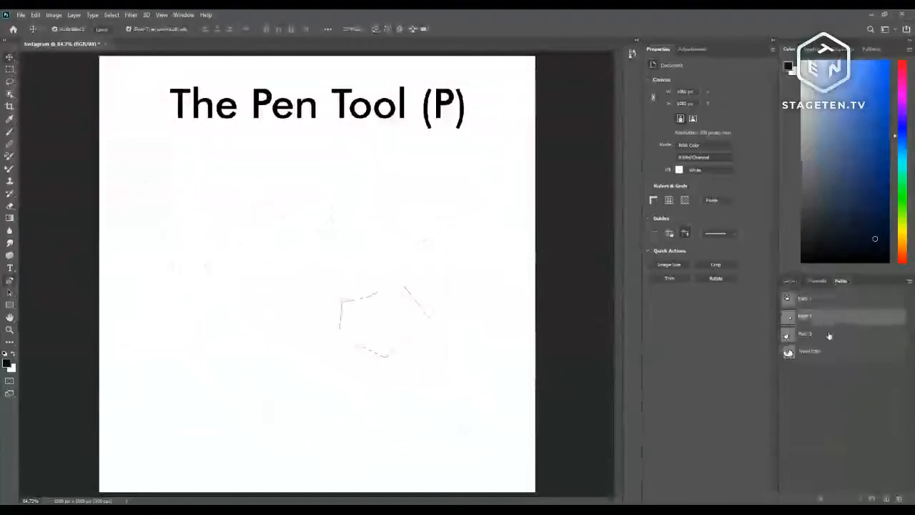
left_click(830, 334)
left_click(834, 352)
left_click(832, 388)
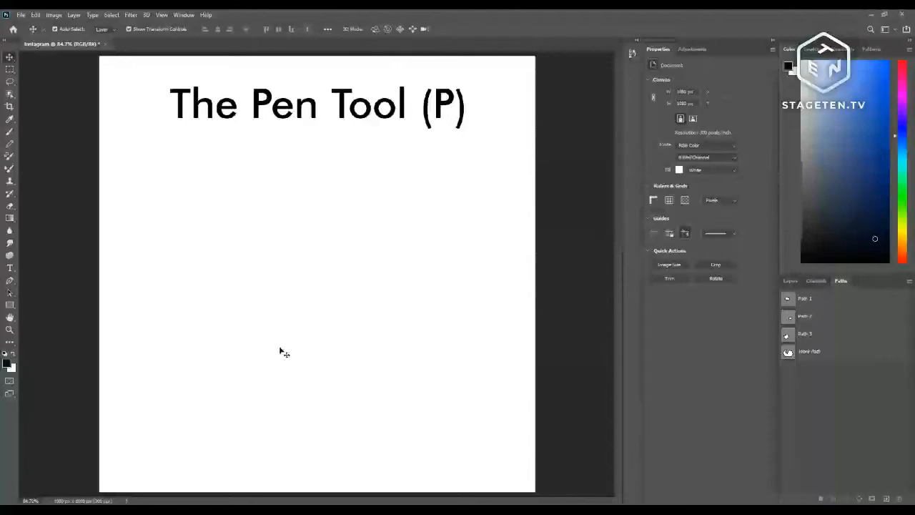
left_click(791, 281)
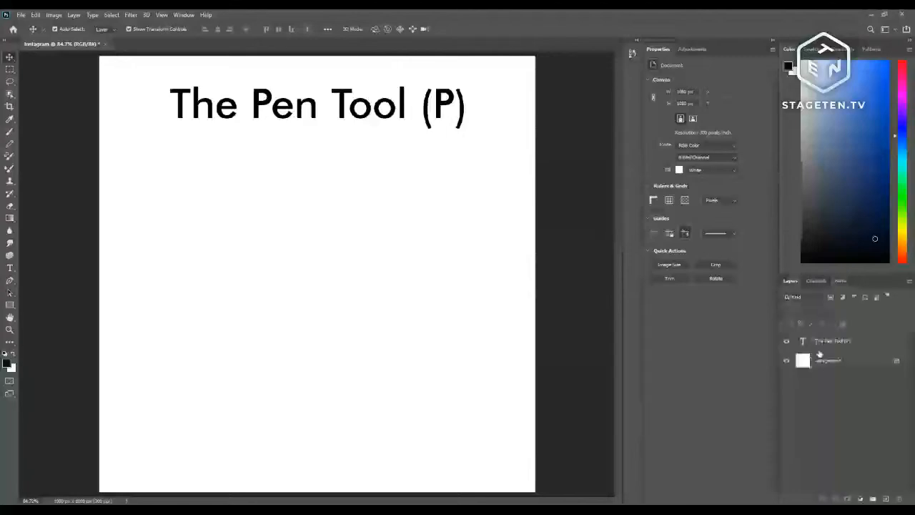
left_click(847, 283)
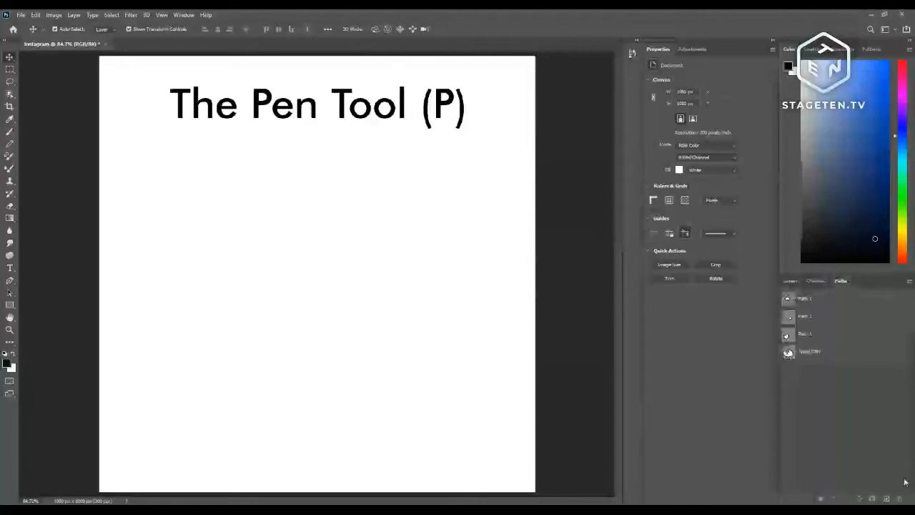
- Save the work path under the suggested name Path 4, and delete it from the path list
left_click(814, 351)
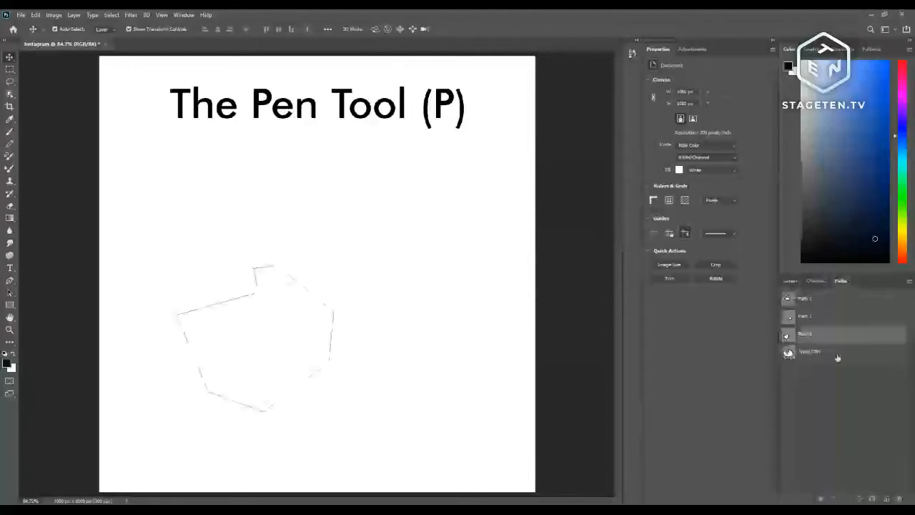
double_click(851, 351)
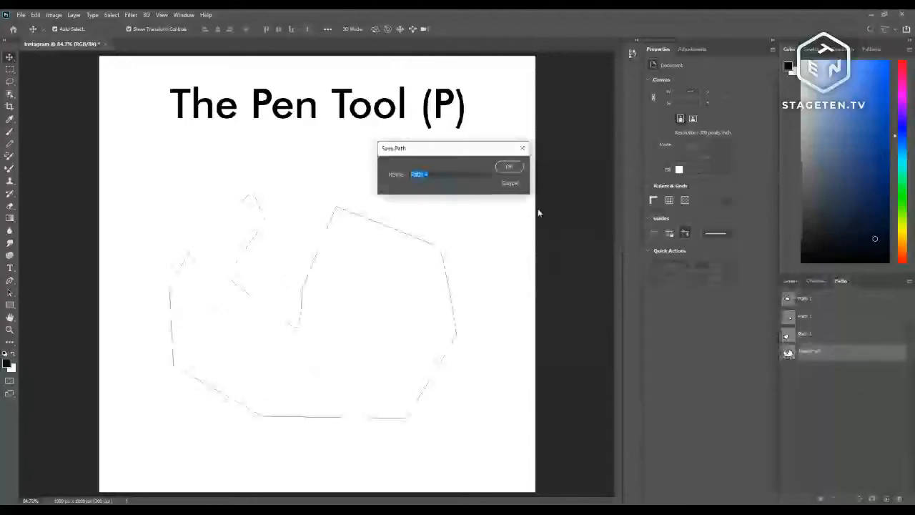
key("Return")
left_click_drag(868, 355, 898, 499)
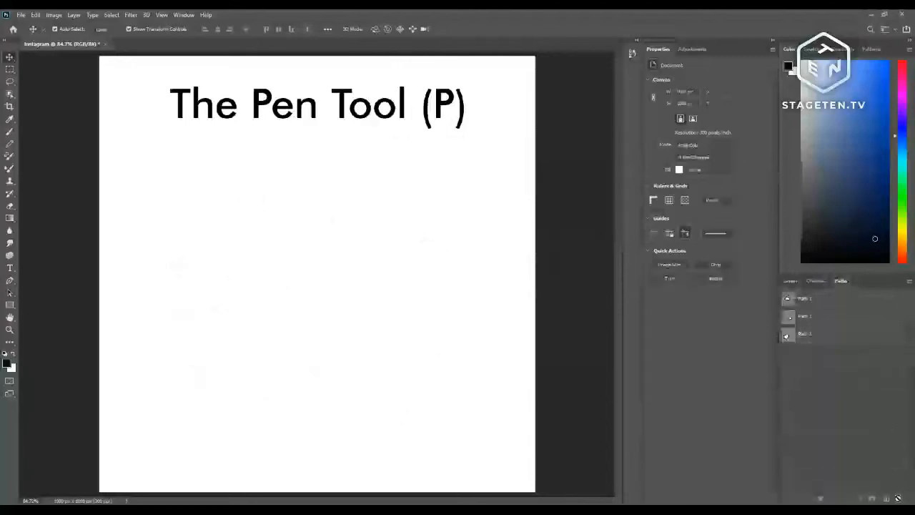
- Delete the saved Path 3, which holds the lower-left polygon
left_click(837, 339)
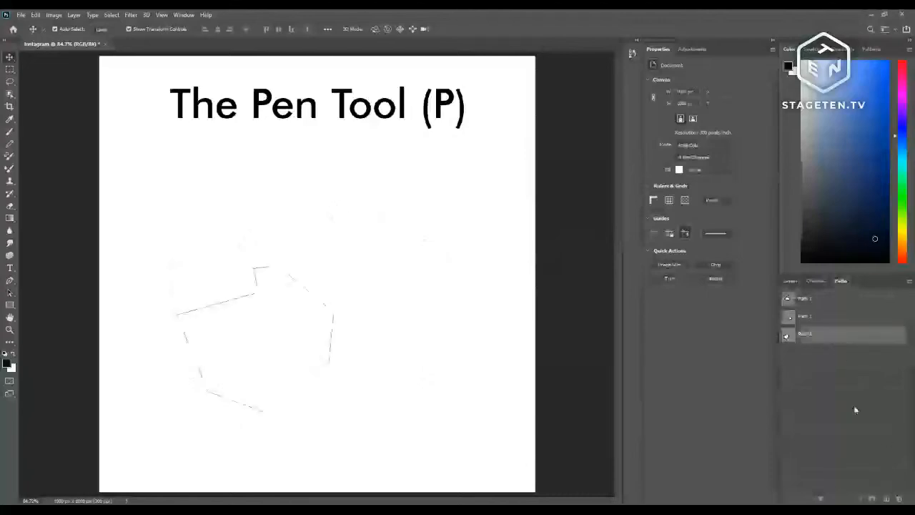
left_click(897, 498)
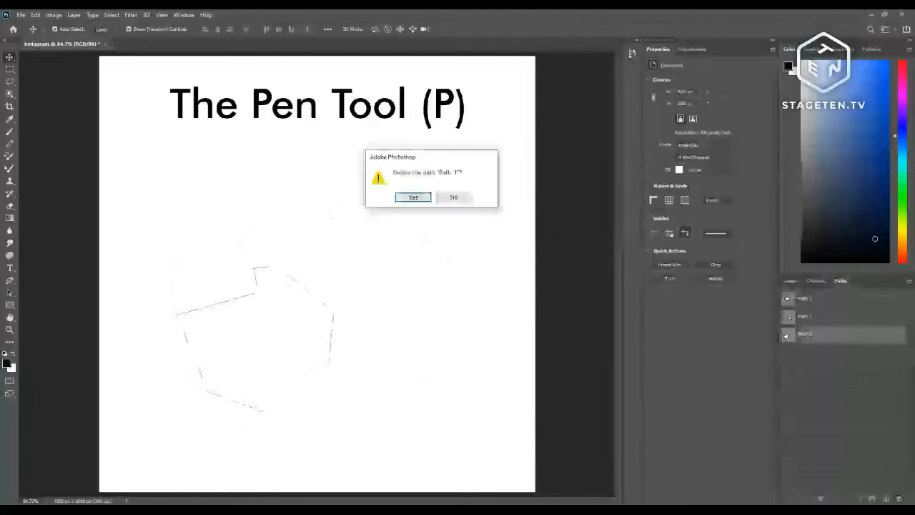
left_click(413, 197)
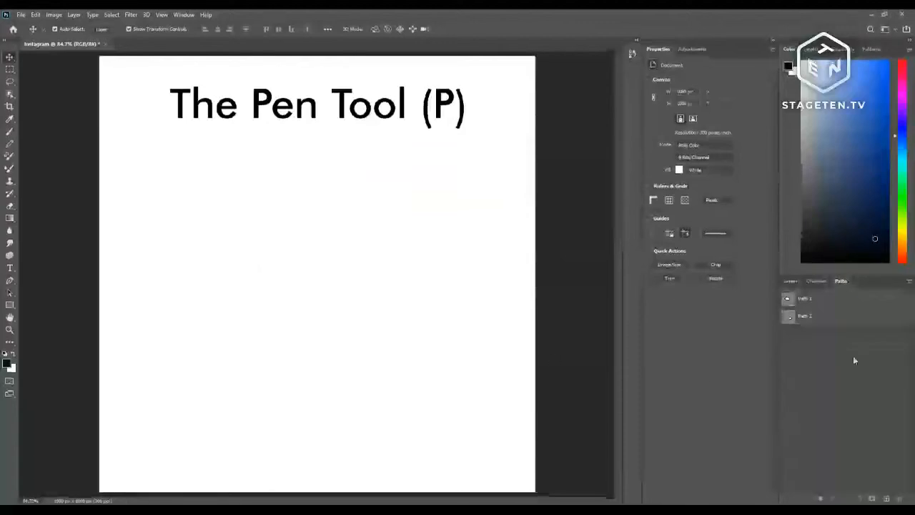
- Draw one arching Pen segment from an anchor near the canvas's left side to a smooth anchor right of centre, undoing trial straight segments first
key("p")
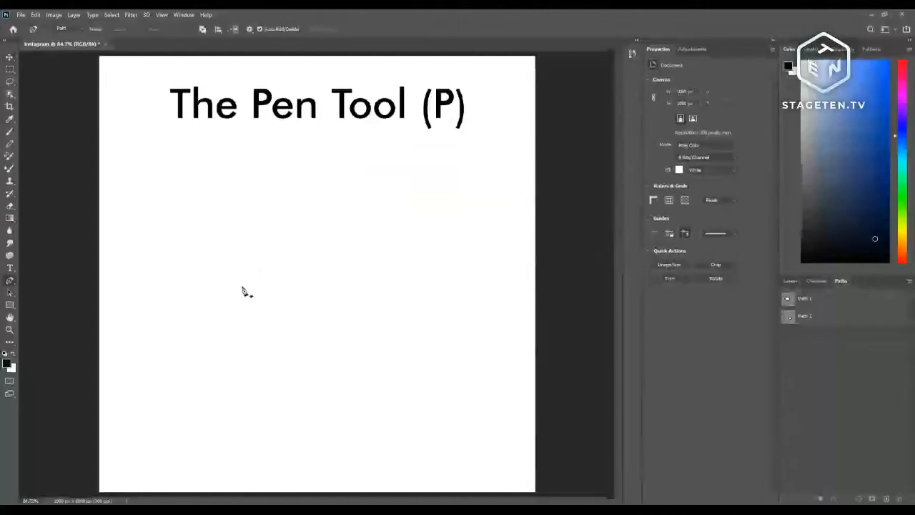
left_click(154, 281)
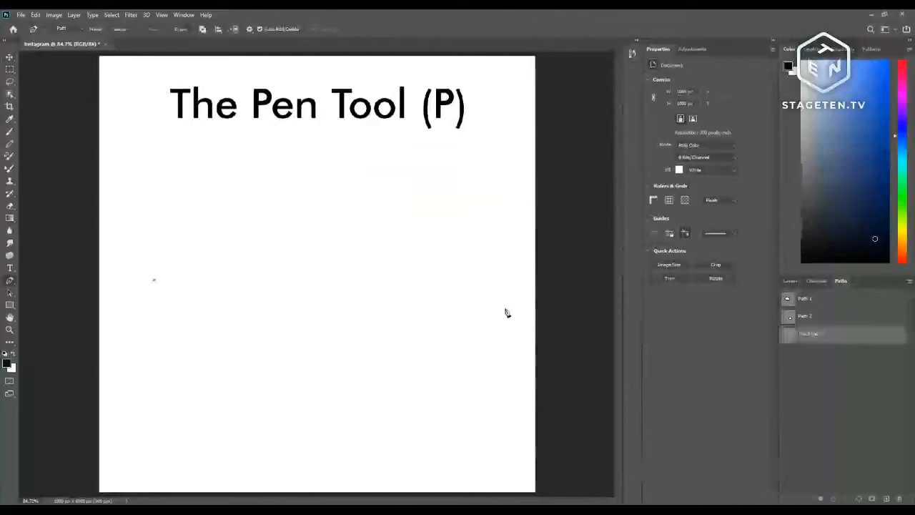
left_click(438, 281)
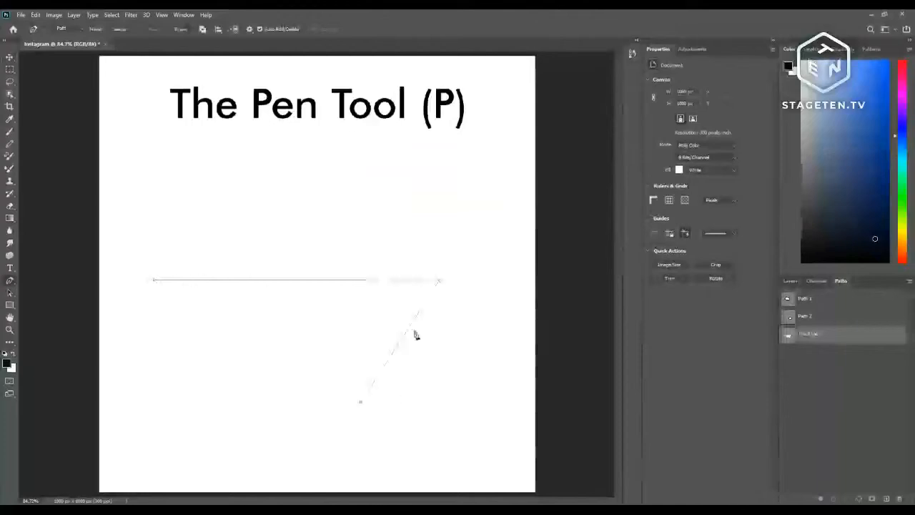
key("ctrl+z")
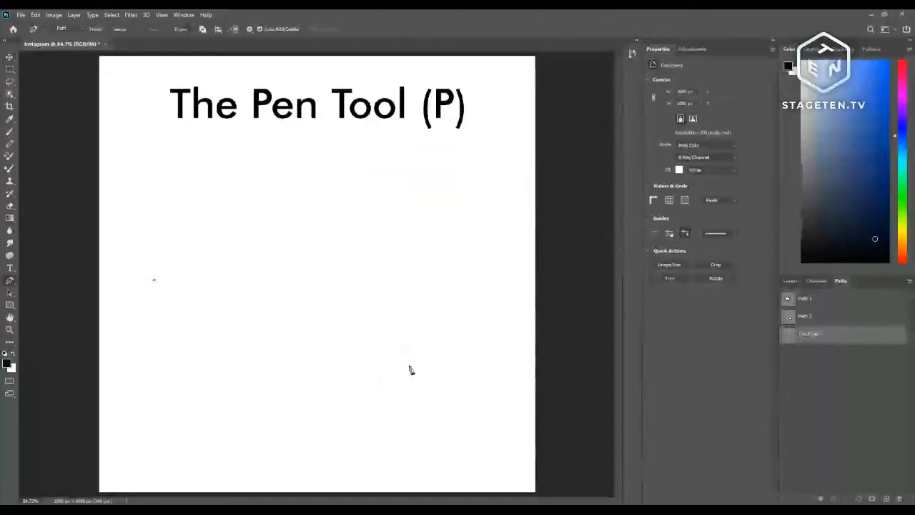
left_click(413, 274)
left_click_drag(412, 275, 432, 368)
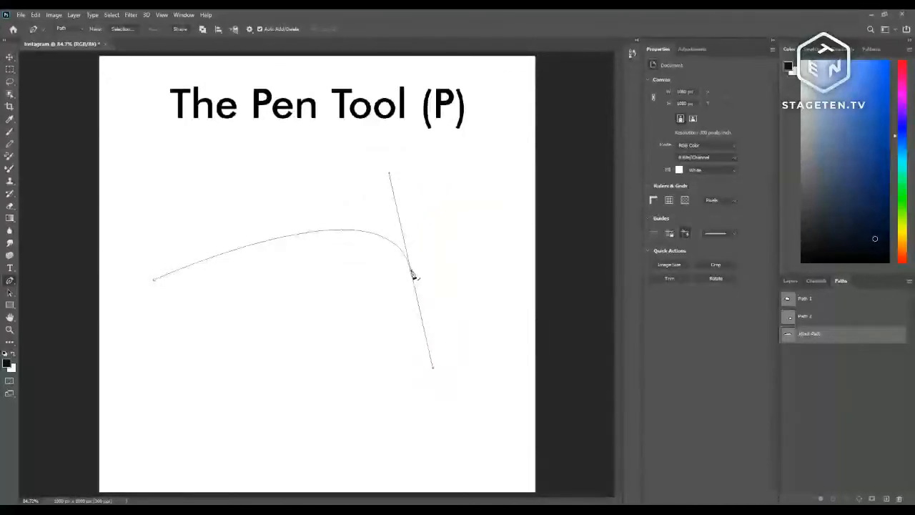
- Remove the curve's right-hand end anchor with the Delete Anchor Point tool
left_click(412, 274, "alt")
left_click(12, 281)
right_click(12, 282)
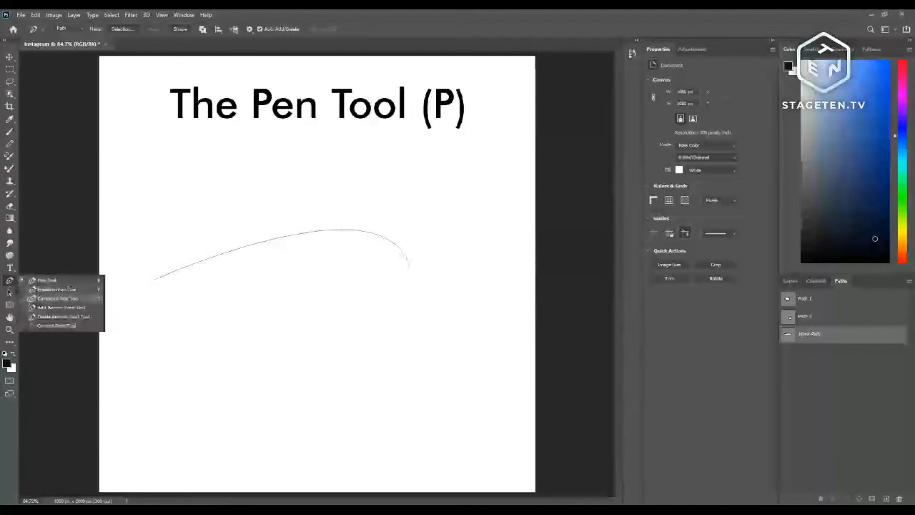
left_click(63, 316)
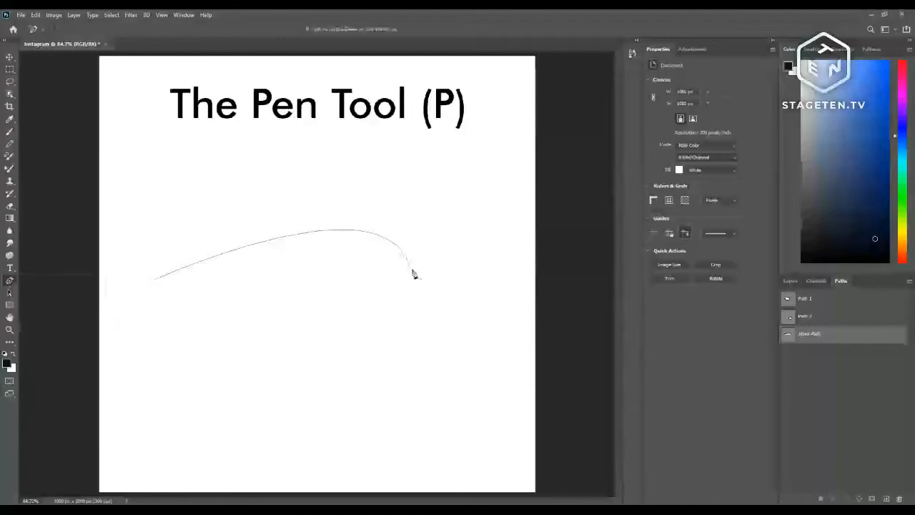
left_click(413, 273)
- Place a smooth Pen tool anchor right of centre with long diagonal direction handles, and switch to the Move tool
right_click(12, 281)
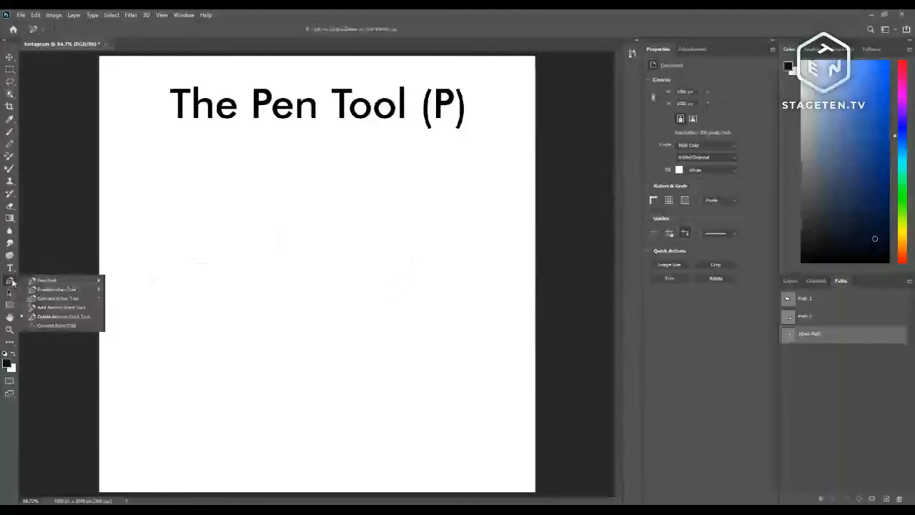
left_click(50, 281)
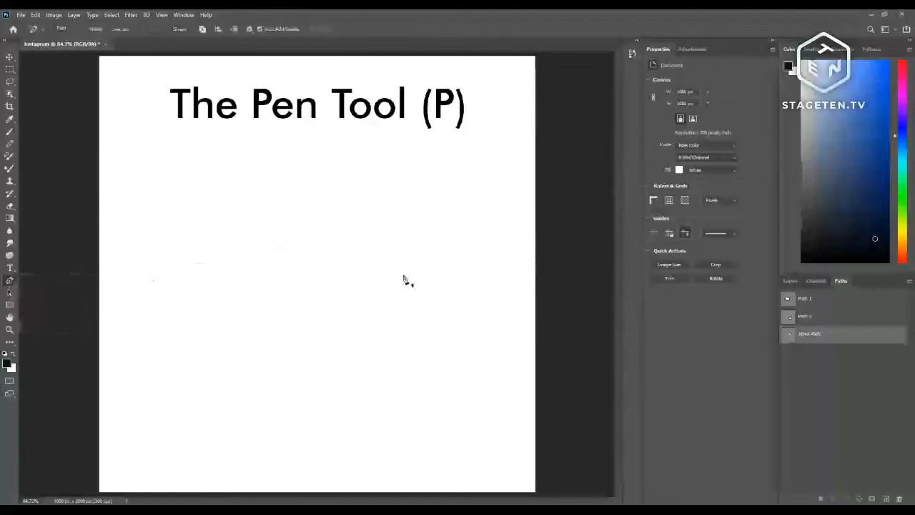
left_click_drag(403, 278, 453, 359)
left_click(10, 59)
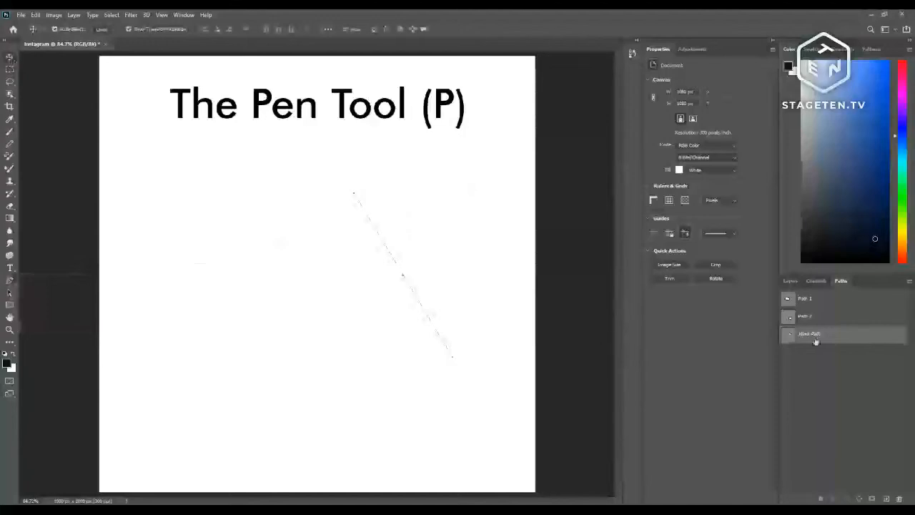
- Delete the two saved paths and the Work Path from the document
left_click(848, 320)
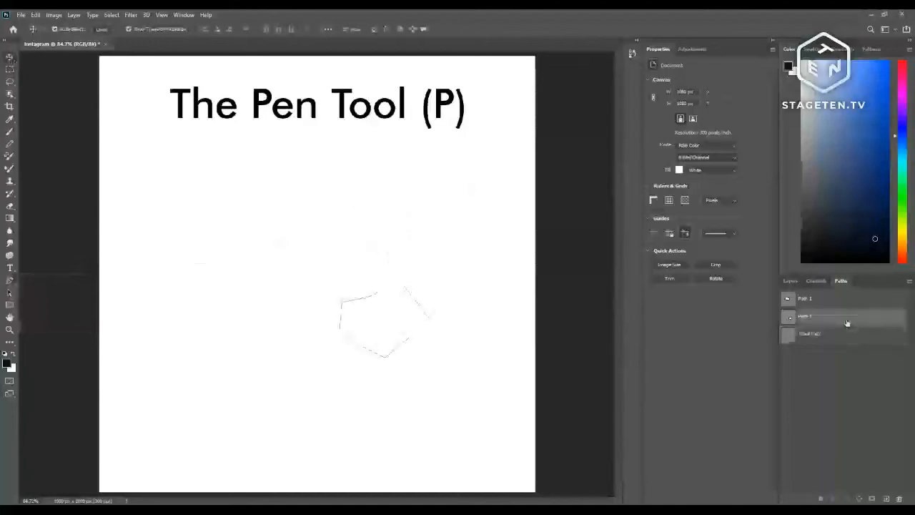
key("Delete")
left_click(846, 305)
key("Delete")
left_click(848, 306)
key("Delete")
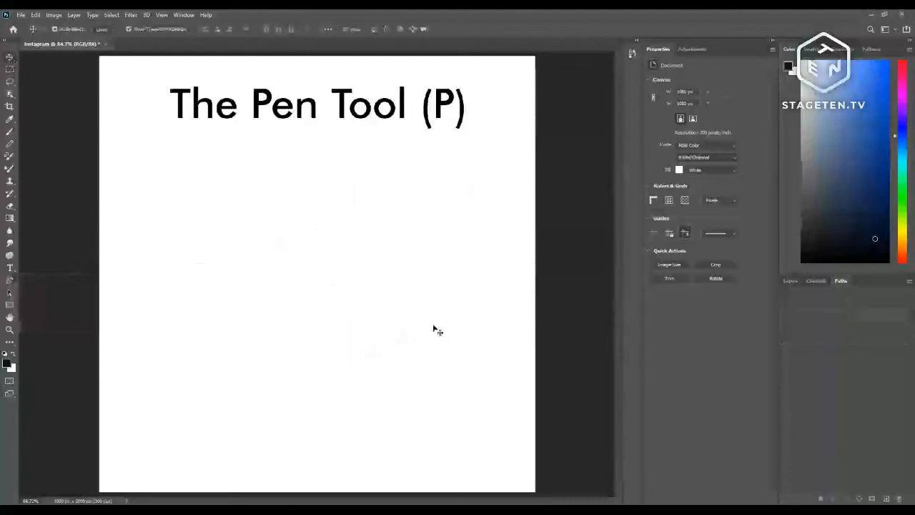
- Draw an arching Pen segment from near the canvas's left side to a smooth anchor right of centre, and adjust that anchor's direction handles
key("p")
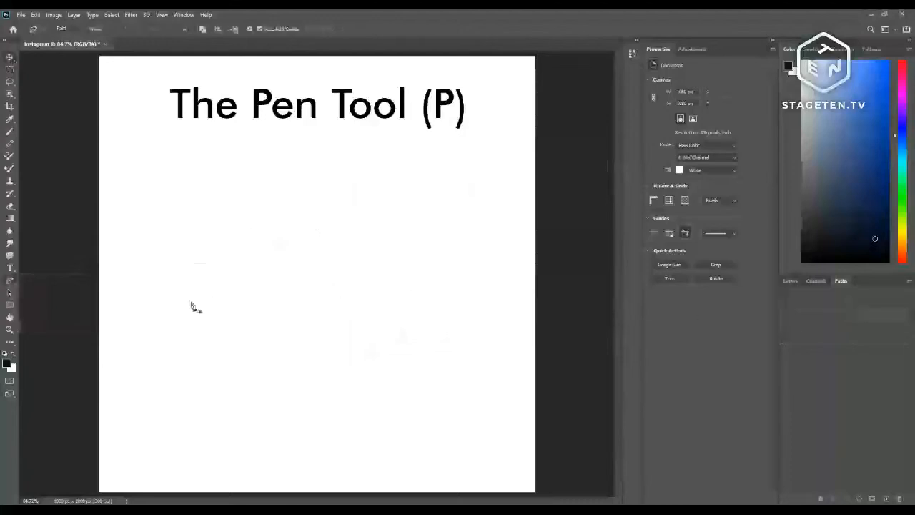
left_click(160, 285)
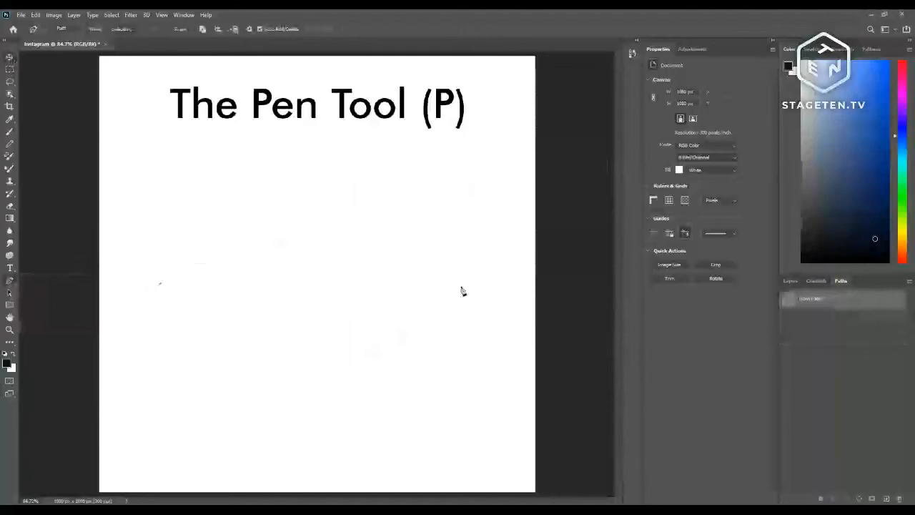
left_click_drag(441, 284, 434, 410)
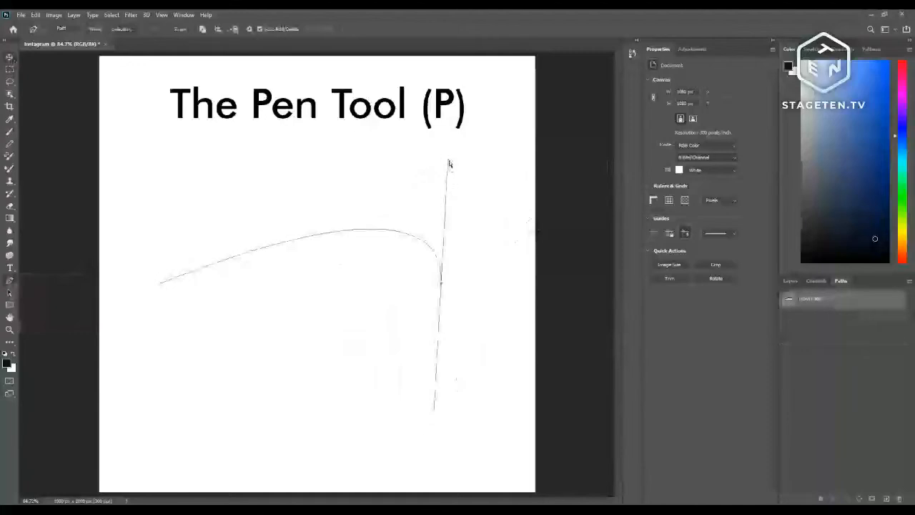
mouse_move(449, 165)
left_mouse_down()
mouse_move(348, 193)
mouse_move(454, 207)
mouse_move(500, 243)
mouse_move(251, 214)
mouse_move(433, 205)
mouse_move(471, 216)
mouse_move(465, 228)
mouse_move(457, 207)
mouse_move(465, 190)
mouse_move(442, 278)
mouse_move(459, 160)
left_mouse_up()
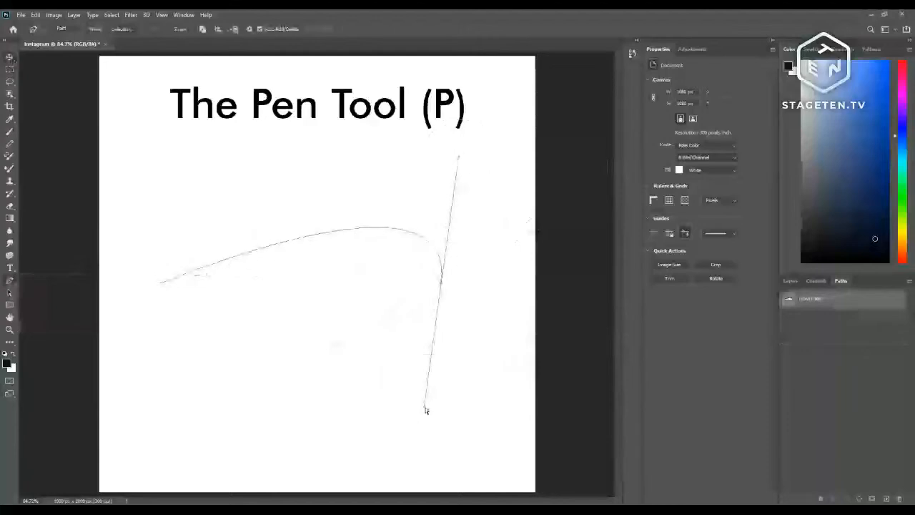
left_click_drag(426, 410, 418, 384)
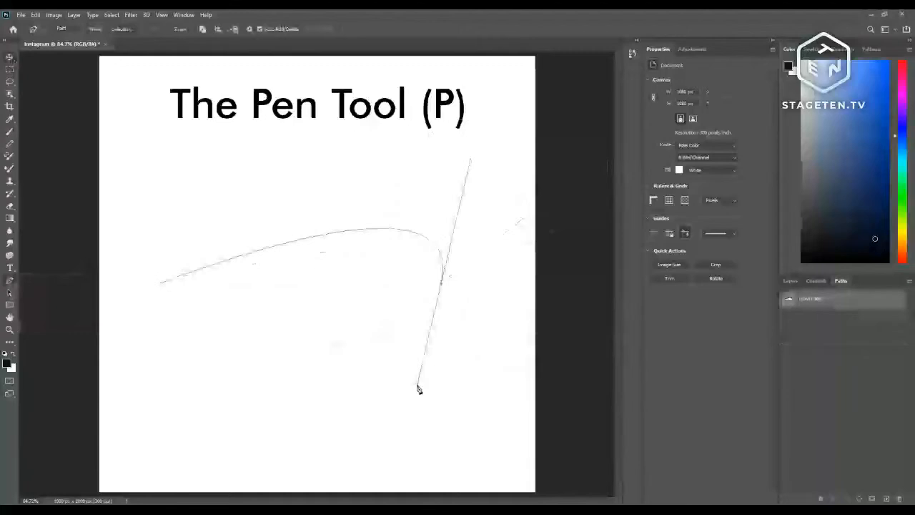
left_click_drag(418, 387, 431, 351)
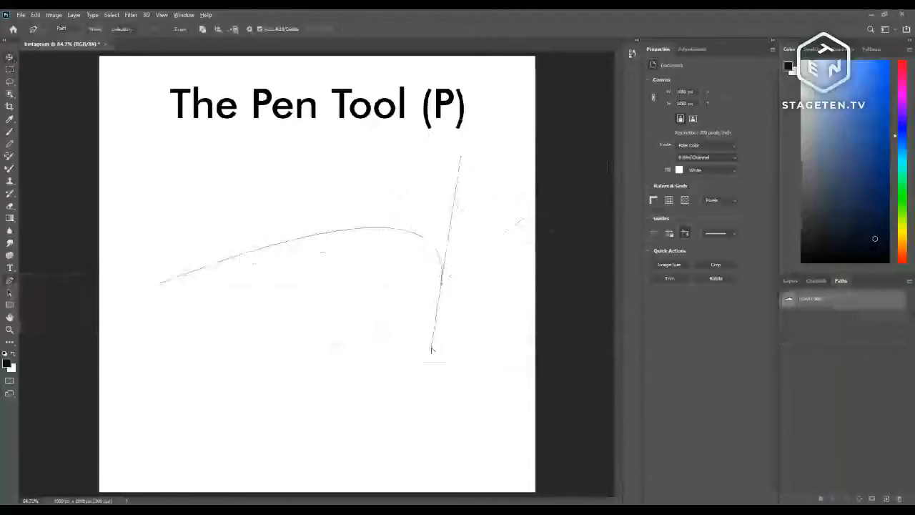
- Split the right-hand anchor's direction handles, angle each one independently, and continue the path to an anchor further down the canvas
left_click_drag(431, 349, 371, 286)
left_click_drag(392, 245, 407, 355)
left_click_drag(406, 351, 406, 351)
left_click(364, 316)
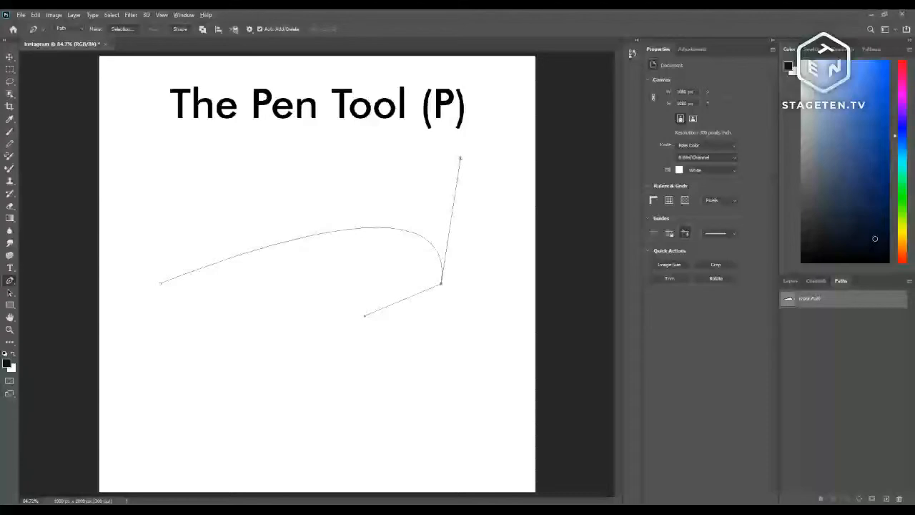
left_click_drag(460, 157, 302, 155)
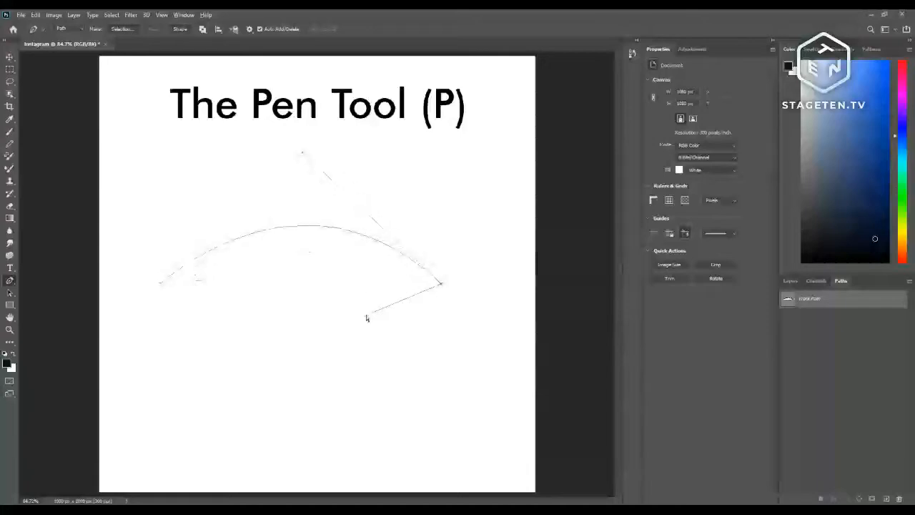
left_click_drag(366, 318, 489, 329)
left_click(405, 392)
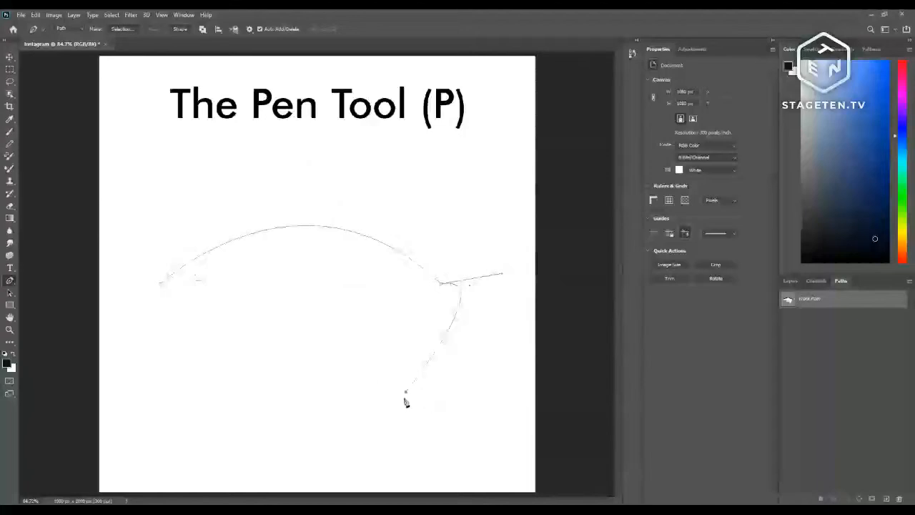
- Try extending the path with straight and curved segments around the lower part of the canvas
left_click(314, 410)
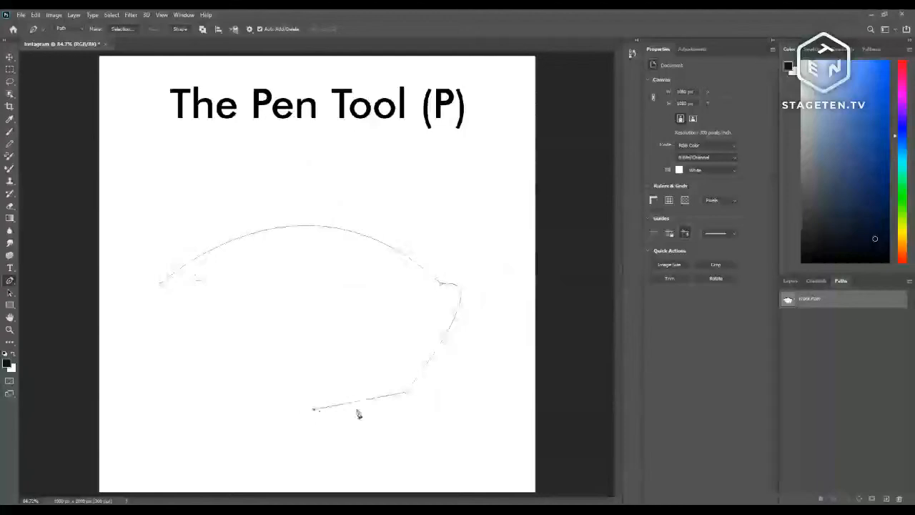
left_click_drag(195, 372, 167, 259)
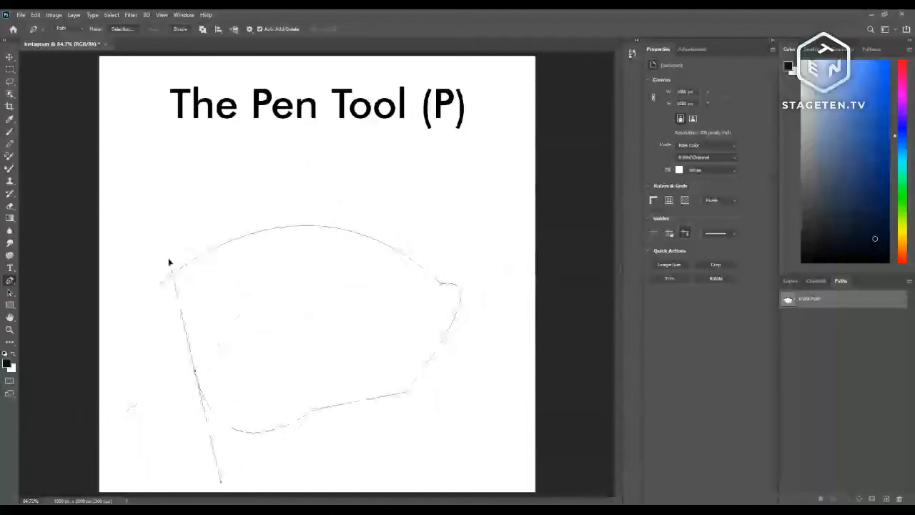
left_click(152, 370)
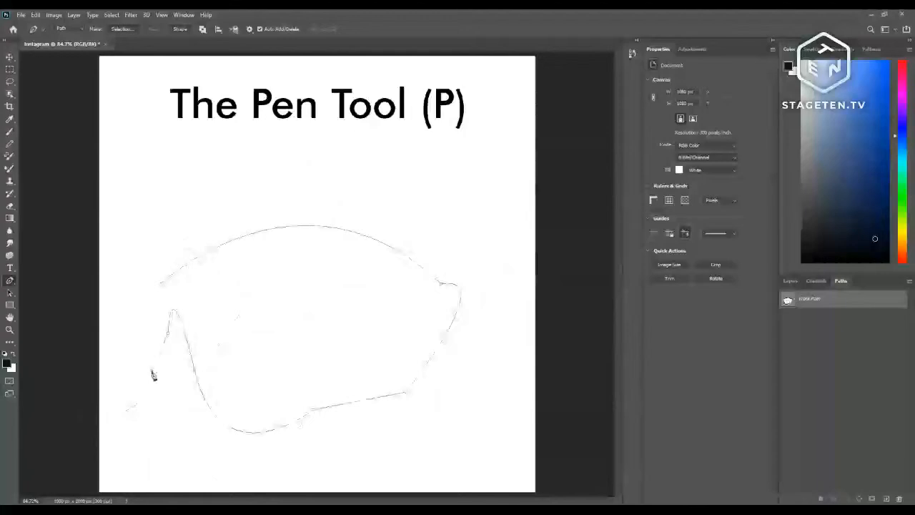
left_click(128, 425)
left_click(194, 458)
left_click(275, 474)
left_click(429, 470)
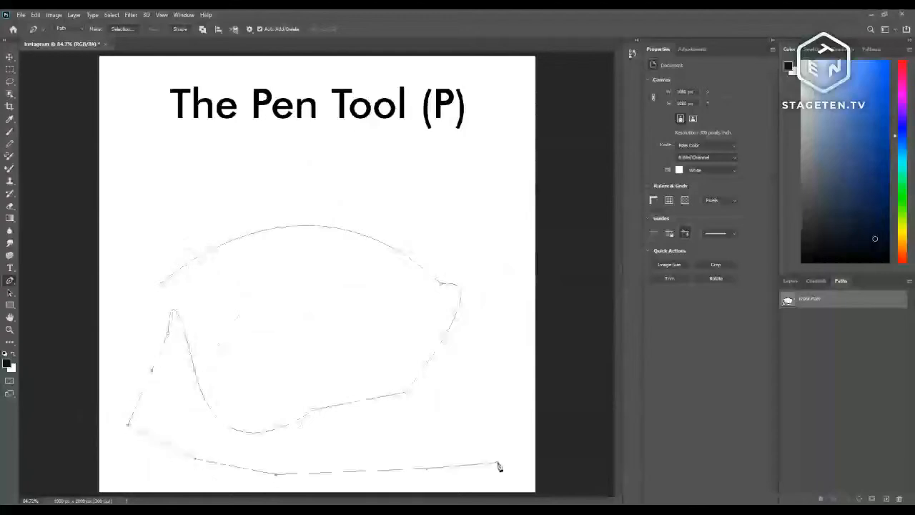
left_click_drag(500, 474, 509, 428)
- Undo the trial segments back to the anchor below and right of the canvas centre
key("ctrl+z")
key("ctrl+z")
key("ctrl+z")
key("ctrl+z")
key("ctrl+z")
key("ctrl+z")
key("ctrl+z")
key("ctrl+z")
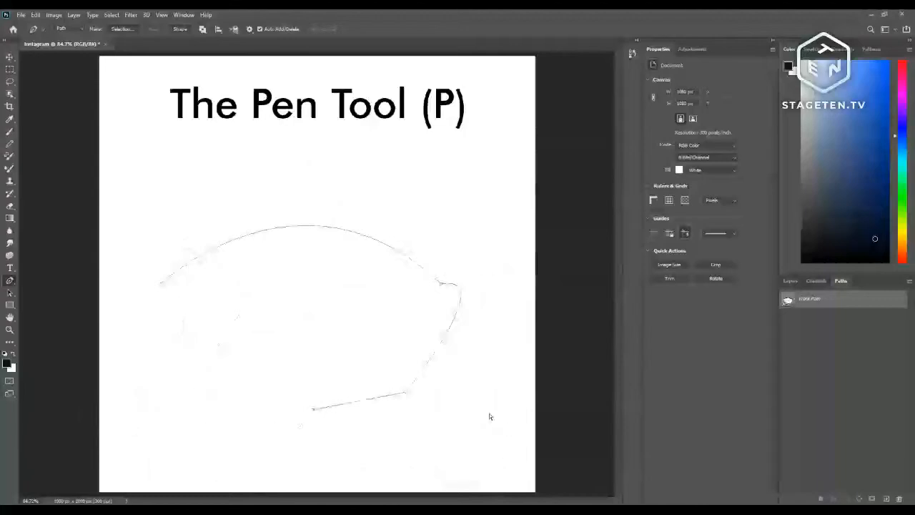
key("ctrl+z")
- Reshape the curve by raising its right-hand middle anchor and repositioning both direction handles, swinging the lower one across to the path's left end
left_click_drag(503, 277, 500, 362)
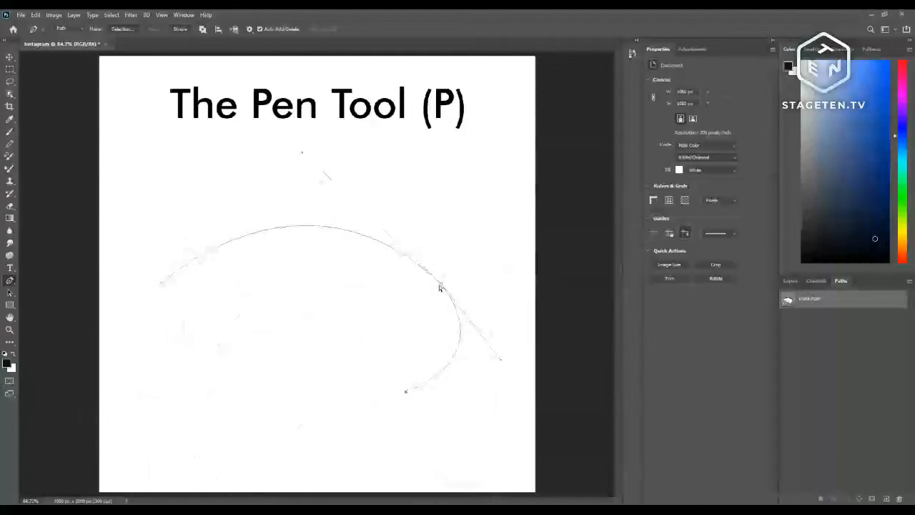
left_click_drag(442, 288, 429, 242)
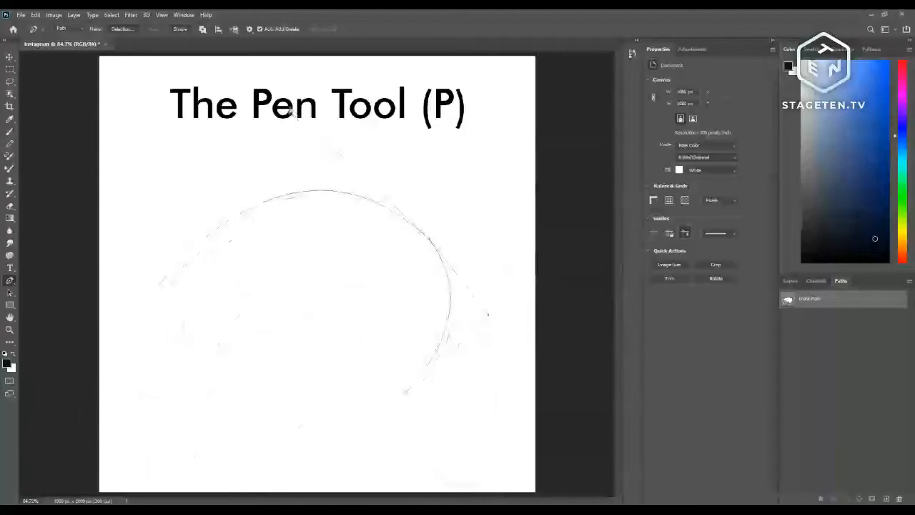
left_click_drag(293, 113, 233, 191)
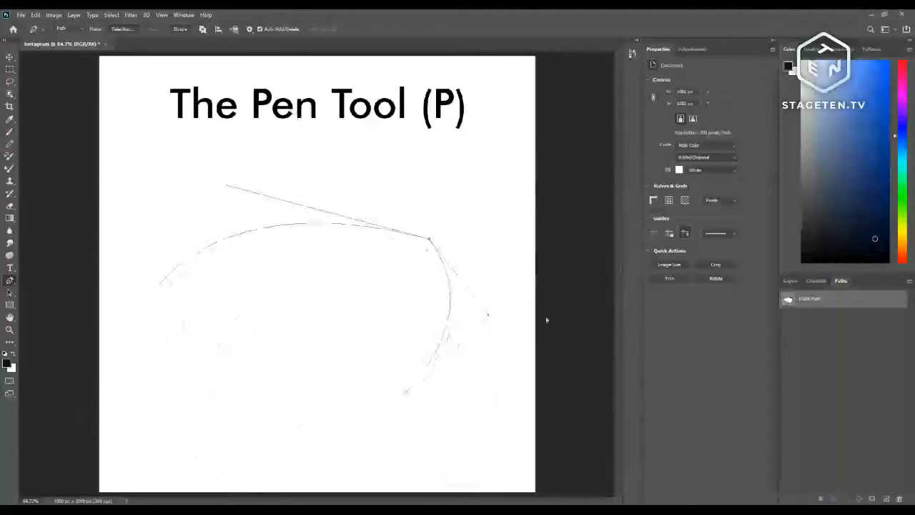
left_click_drag(492, 319, 462, 340)
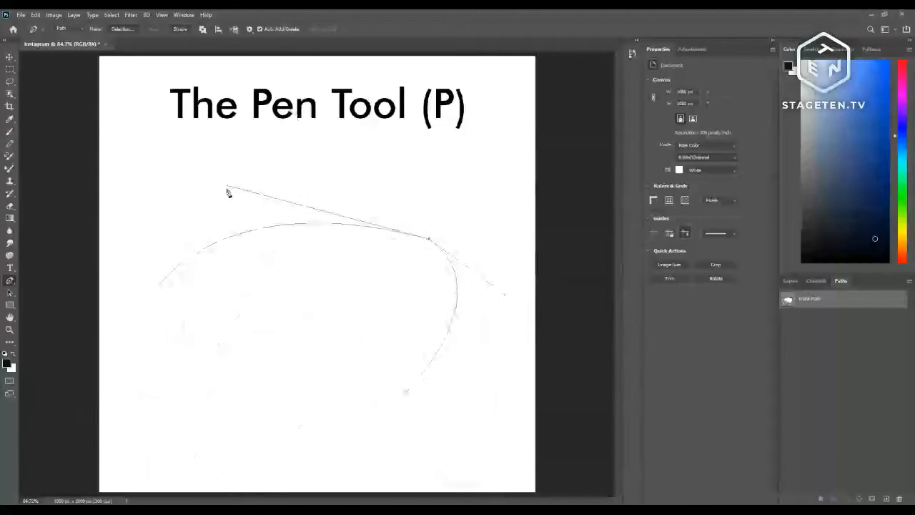
left_click_drag(226, 187, 252, 186)
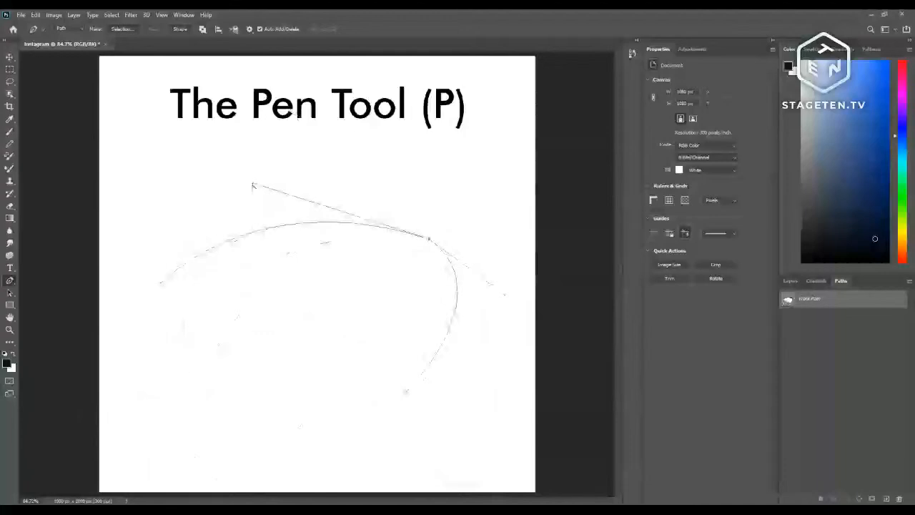
left_click_drag(253, 186, 287, 181)
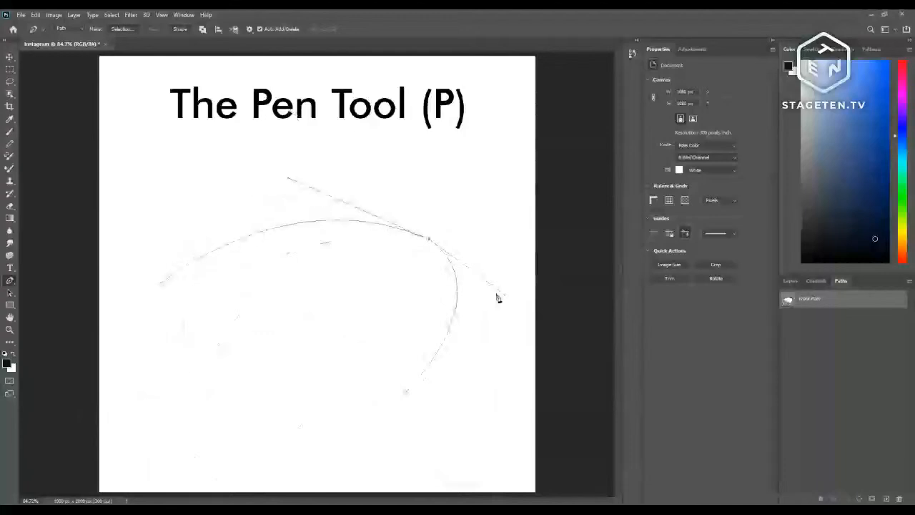
left_click_drag(499, 297, 169, 295)
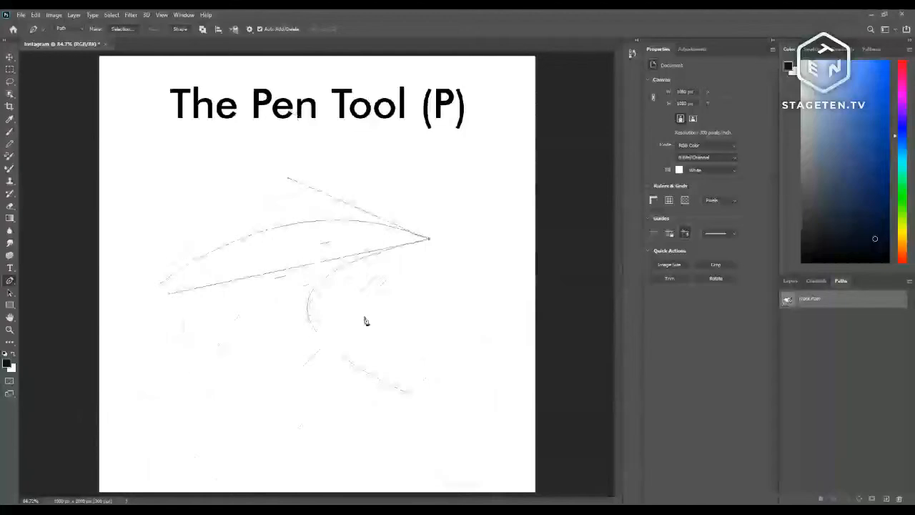
key("v")
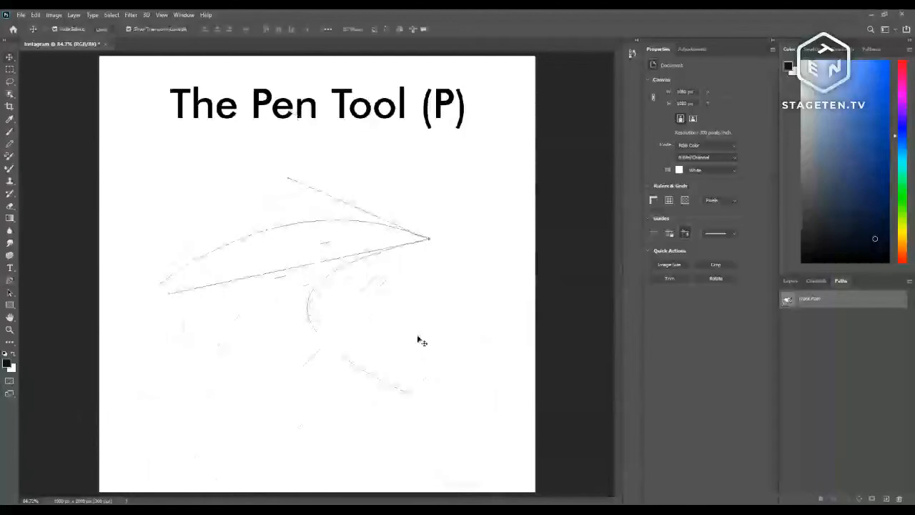
- Create a new empty stored path and place its first Pen anchor near the canvas's left side
left_click(840, 339)
left_click(816, 281)
left_click(841, 281)
left_click(794, 299)
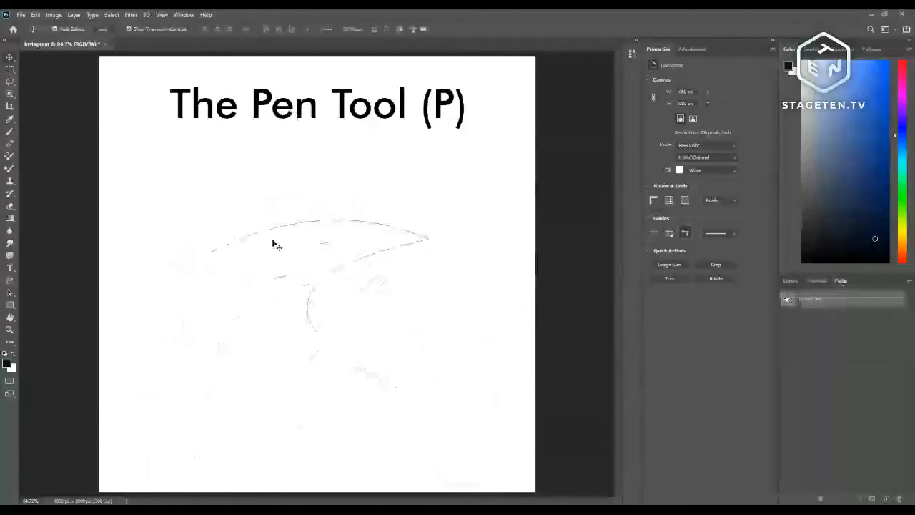
left_click(888, 498)
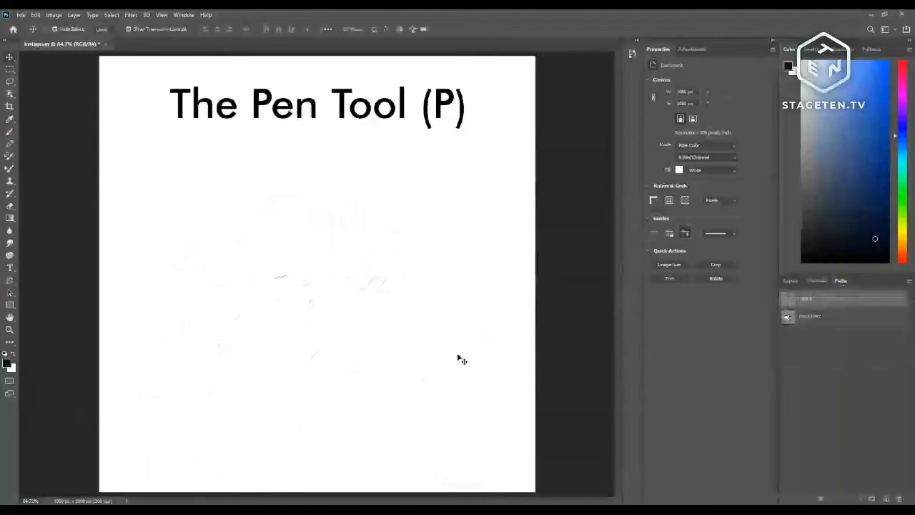
key("p")
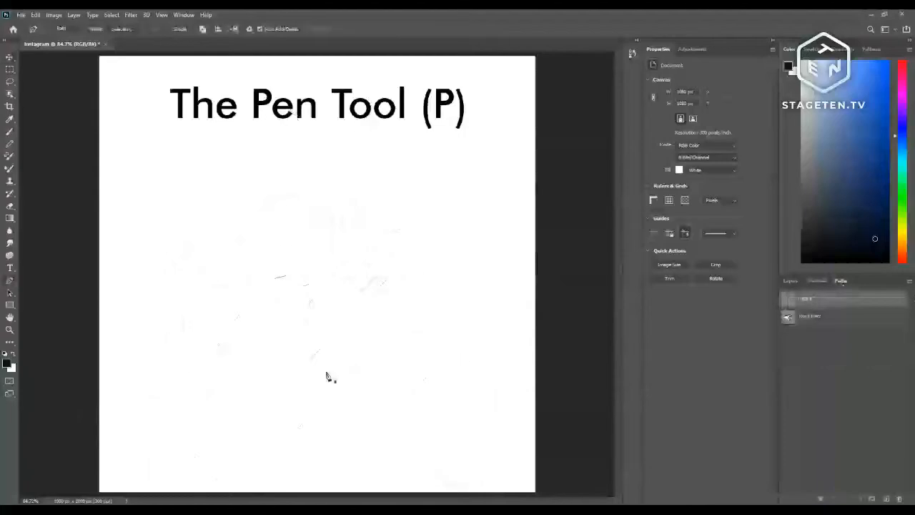
left_click(148, 279)
- Try drawing a long zigzag of connected straight Pen segments looping around the middle of the canvas
left_click(217, 279)
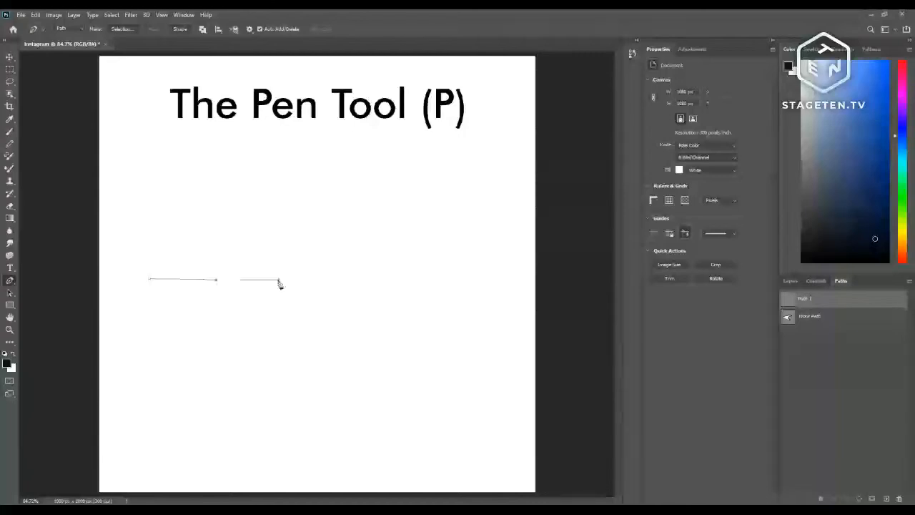
left_click(402, 283)
left_click(447, 236)
left_click(368, 179)
left_click(274, 178)
left_click(186, 233)
left_click(123, 187)
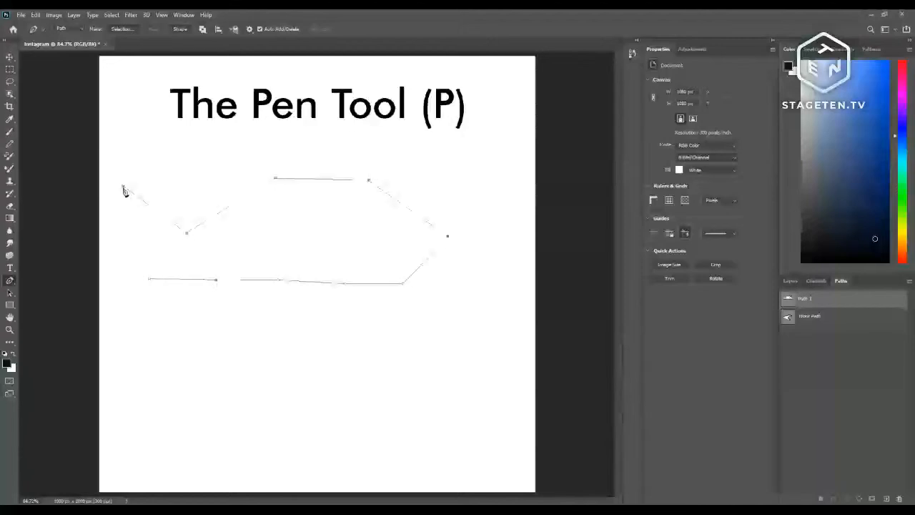
left_click(123, 270)
left_click(163, 344)
left_click(375, 347)
left_click(429, 344)
left_click(464, 296)
left_click(497, 281)
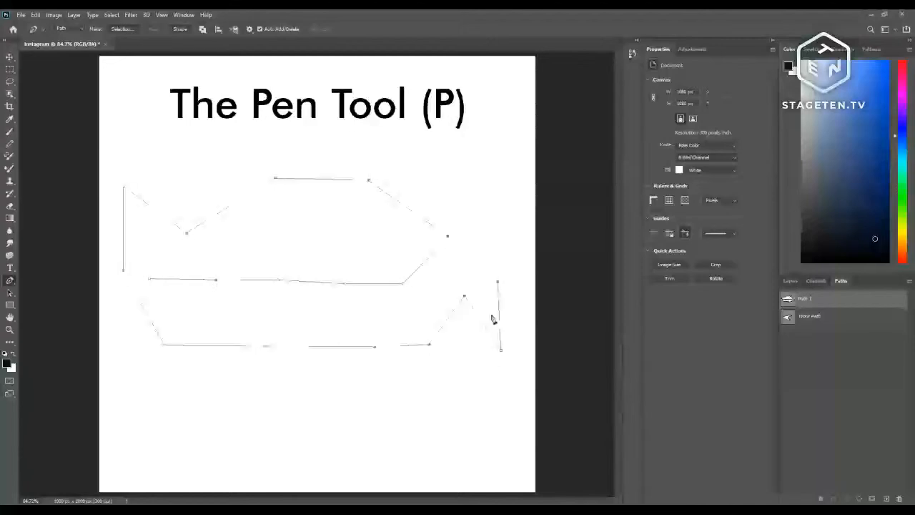
left_click(500, 349)
- Undo the straight segments back to the path's first anchor
key("ctrl+z")
key("ctrl+z")
key("ctrl+z")
key("ctrl+z")
key("ctrl+z")
key("ctrl+z")
key("ctrl+z")
key("ctrl+z")
key("ctrl+z")
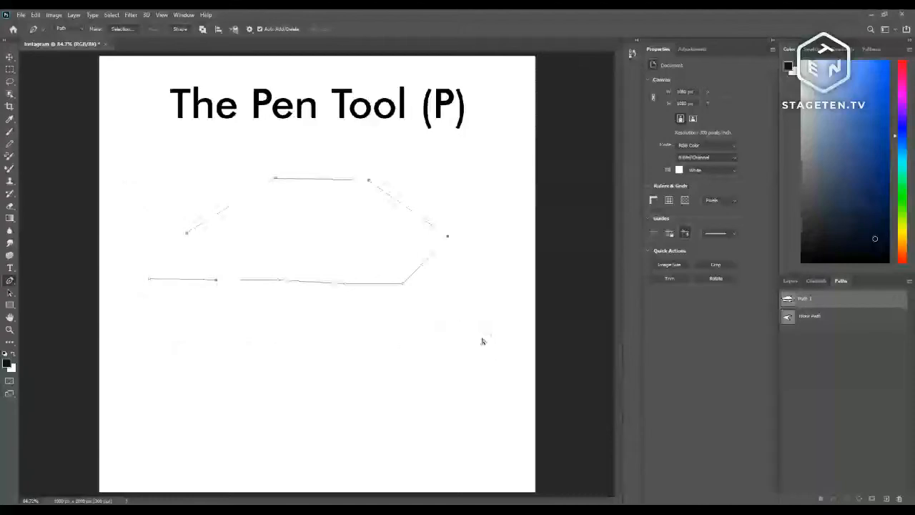
key("ctrl+z")
key("ctrl+z")
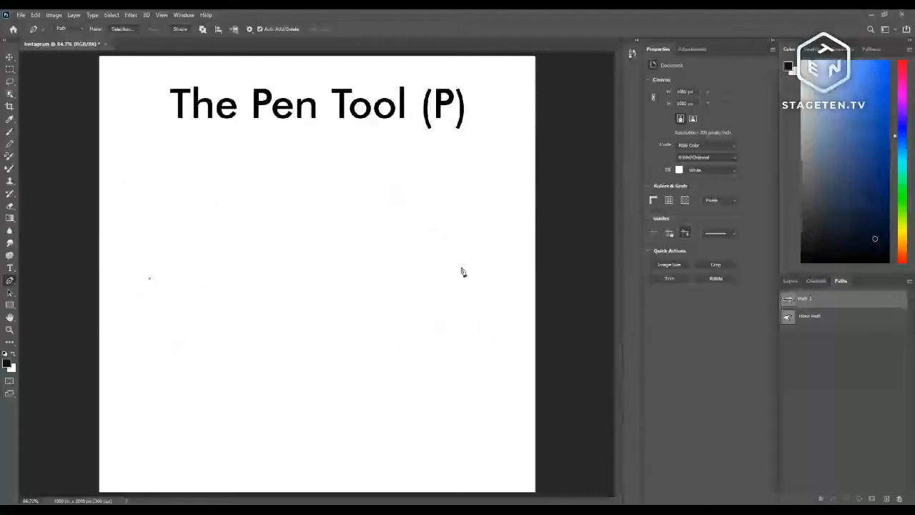
- Draw an S-shaped curve from the first anchor through a smooth central anchor to one near the canvas's right side, and delete the central anchor
left_click_drag(461, 264, 438, 346)
key("ctrl+z")
left_click_drag(316, 282, 368, 166)
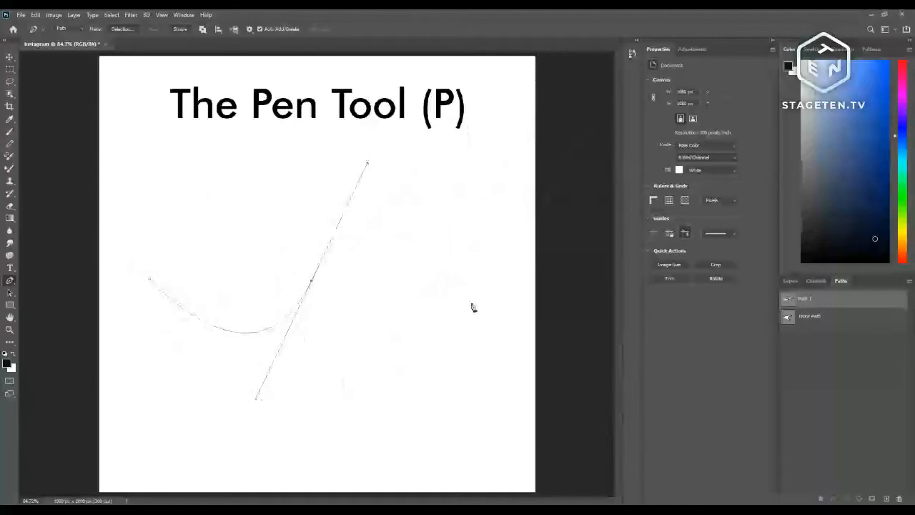
mouse_move(472, 297)
left_mouse_down()
mouse_move(452, 333)
mouse_move(469, 368)
left_mouse_up()
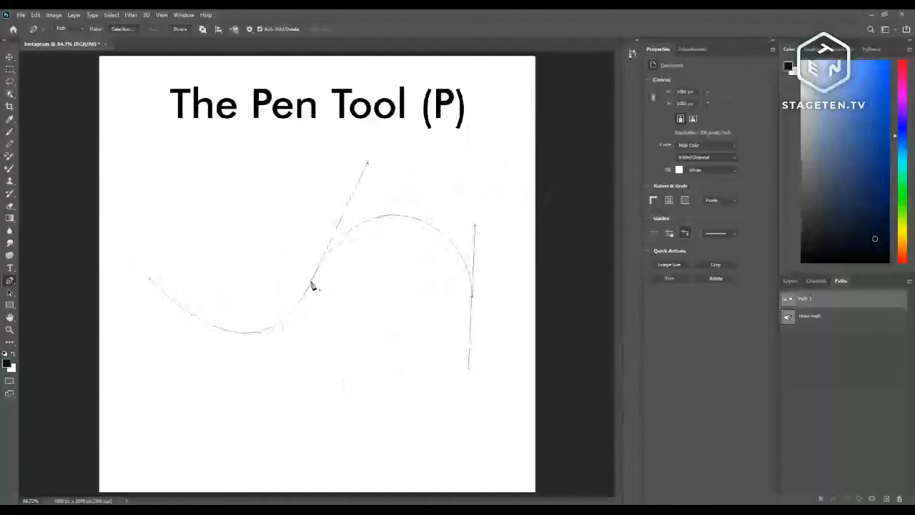
left_click(313, 283, "ctrl")
left_click(312, 283)
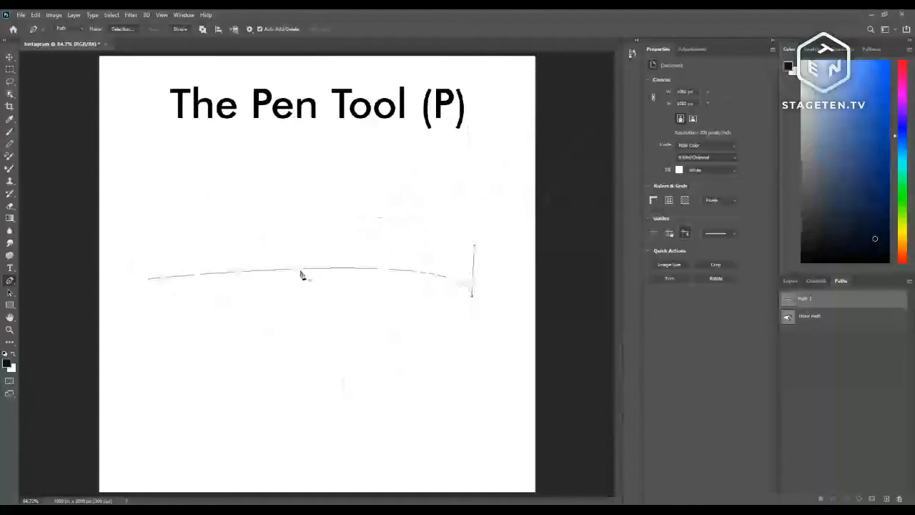
- Add an anchor at the middle of the curve and adjust its two direction handles separately to form an S-bend
left_click(300, 270)
left_click_drag(385, 269, 306, 188)
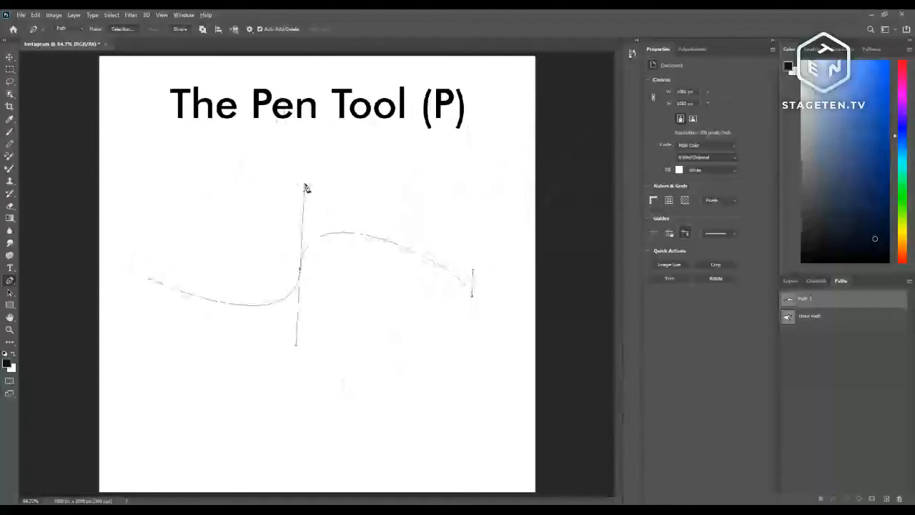
left_click_drag(305, 187, 379, 192)
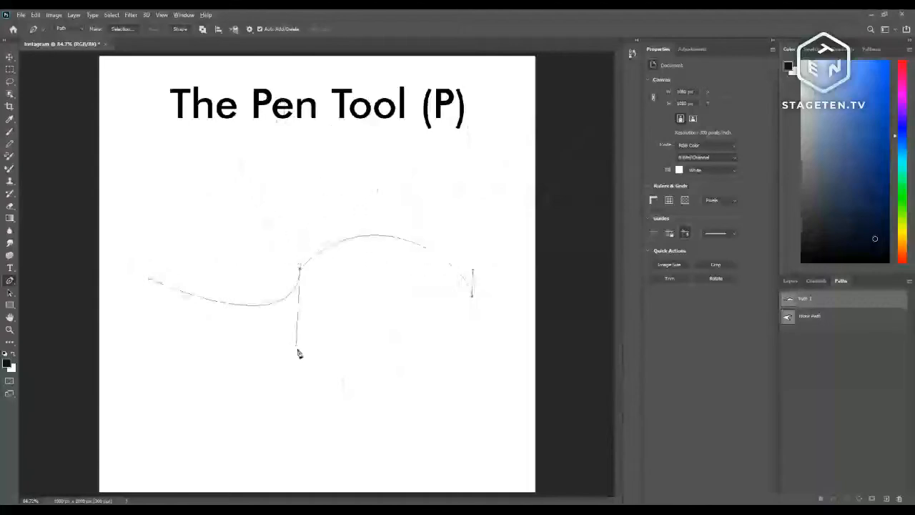
left_click_drag(296, 348, 257, 394)
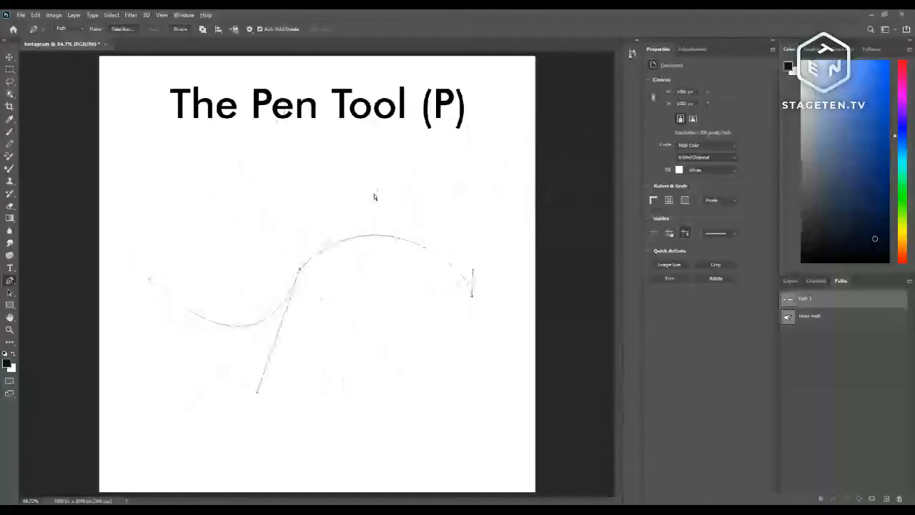
left_click_drag(379, 192, 418, 136)
left_click(263, 398, "ctrl")
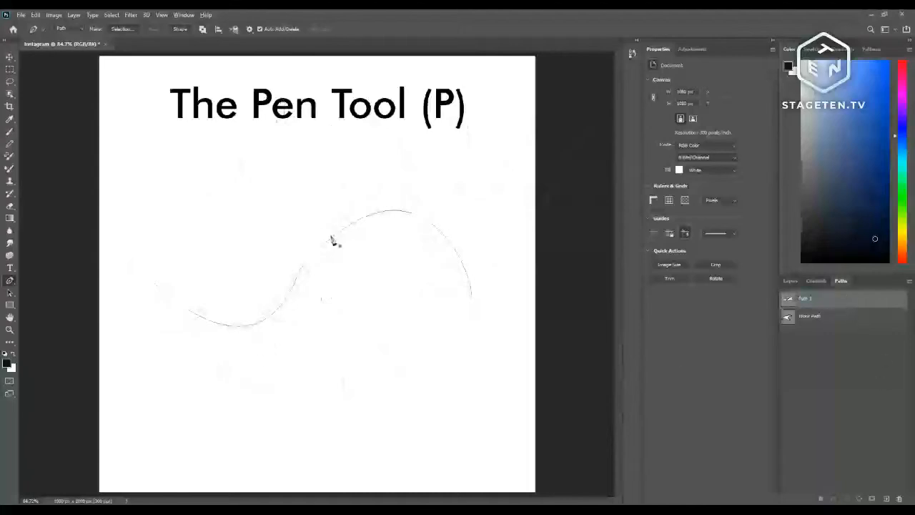
- Flatten the S-curve's slope through its central anchor with both direction handles, and tilt the handles of the anchor at its far end
left_click(299, 271)
left_click_drag(257, 395, 190, 386)
left_click_drag(416, 135, 406, 169)
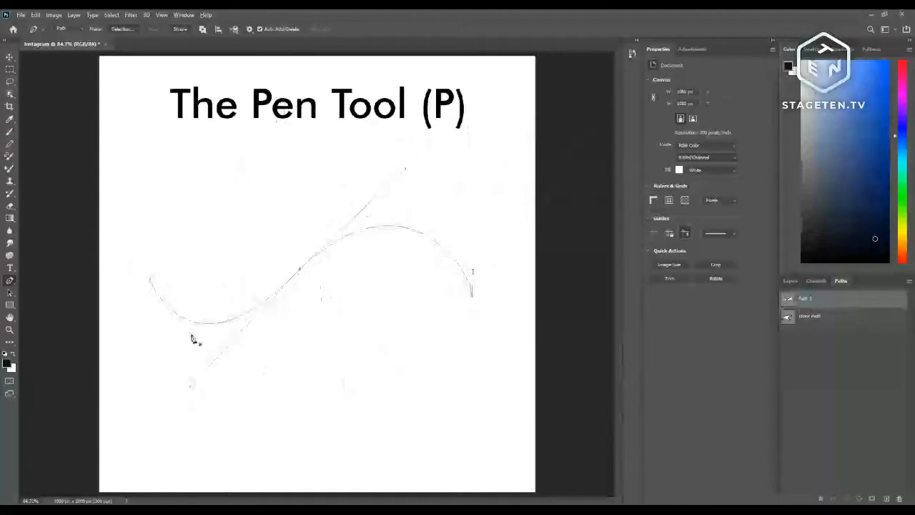
left_click(472, 300)
mouse_move(472, 269)
left_mouse_down()
mouse_move(484, 255)
mouse_move(499, 262)
mouse_move(480, 258)
mouse_move(476, 268)
mouse_move(459, 251)
mouse_move(481, 248)
mouse_move(451, 251)
mouse_move(484, 256)
left_mouse_up()
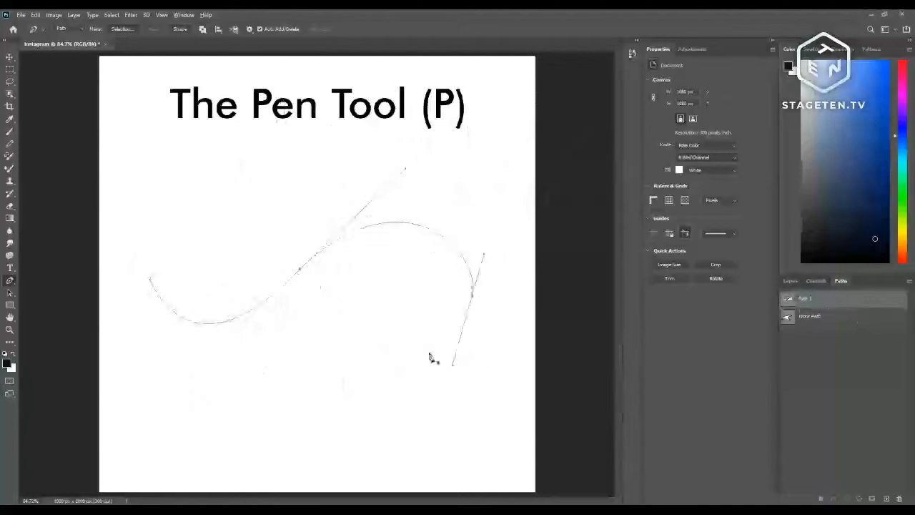
left_click_drag(377, 410, 311, 402)
key("ctrl+z")
left_click(471, 296)
key("Escape")
key("ctrl+z")
left_click_drag(412, 368, 449, 375)
key("ctrl+z")
- Extend the path with a curved segment to a smooth anchor near the canvas's bottom, and rotate and lengthen the preceding anchor's handles
left_click_drag(366, 427, 213, 403)
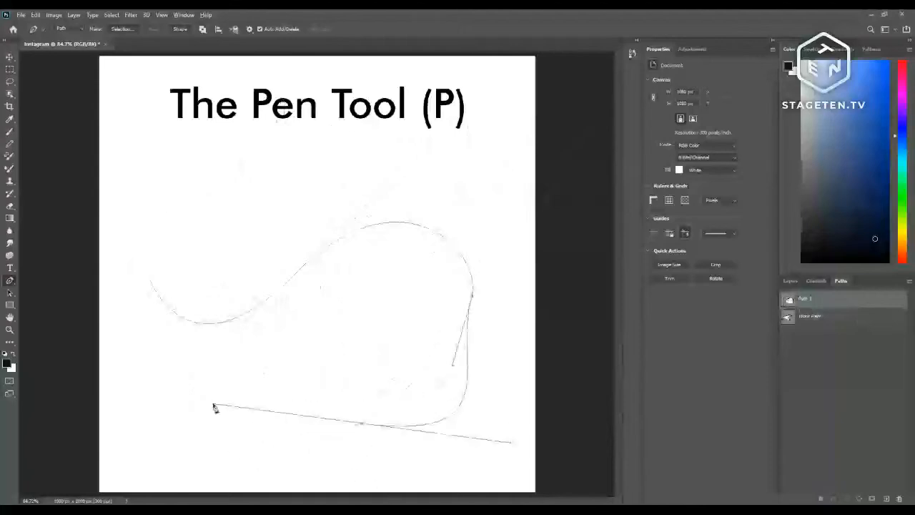
left_click(473, 299)
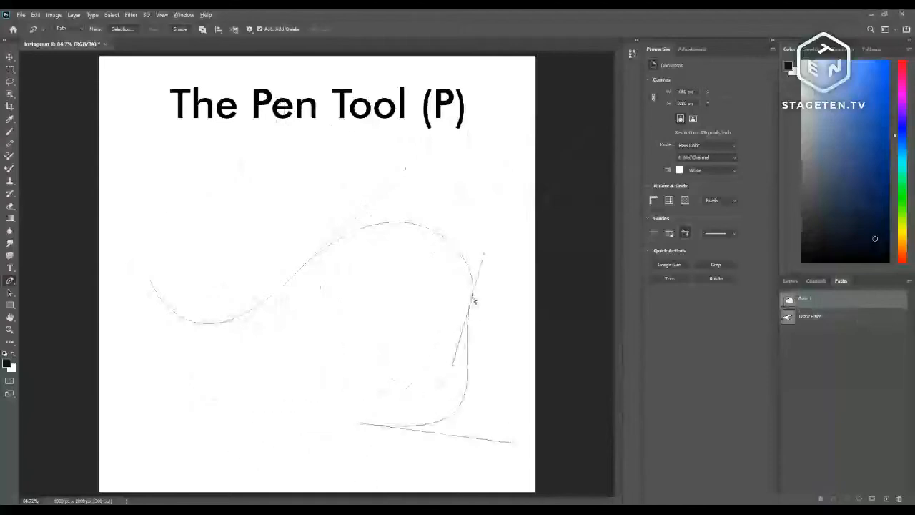
left_click_drag(453, 368, 416, 342)
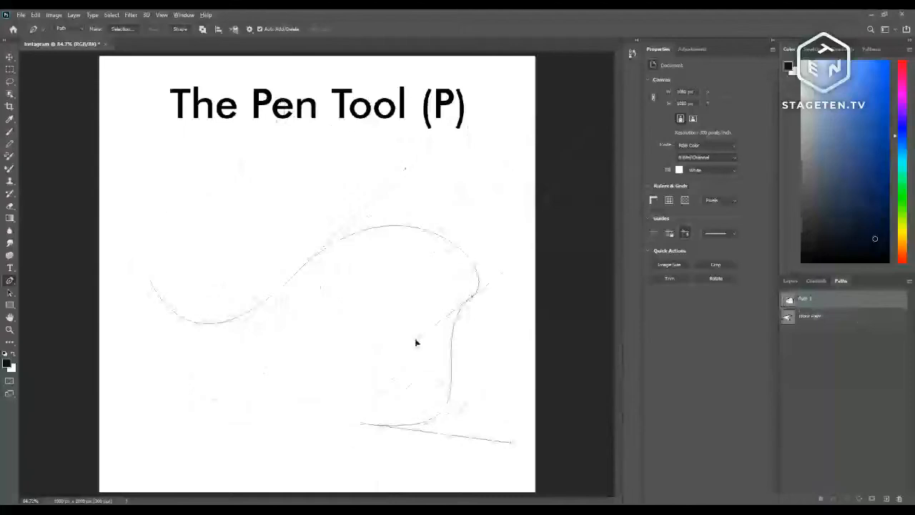
left_click_drag(416, 342, 338, 323)
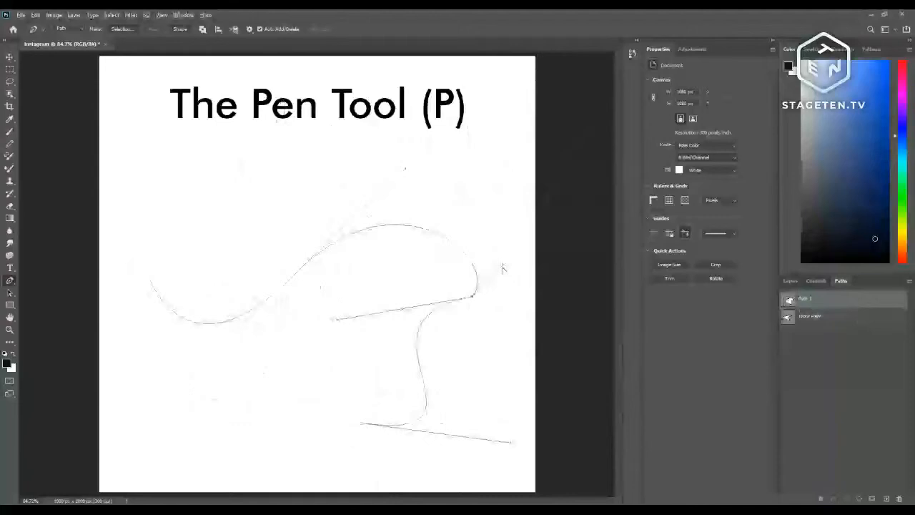
- Break the direction handles at the path's rightmost anchor and reposition each one independently to form a sharp corner
left_click_drag(502, 268, 330, 283)
left_click_drag(338, 322, 463, 308)
key("ctrl")
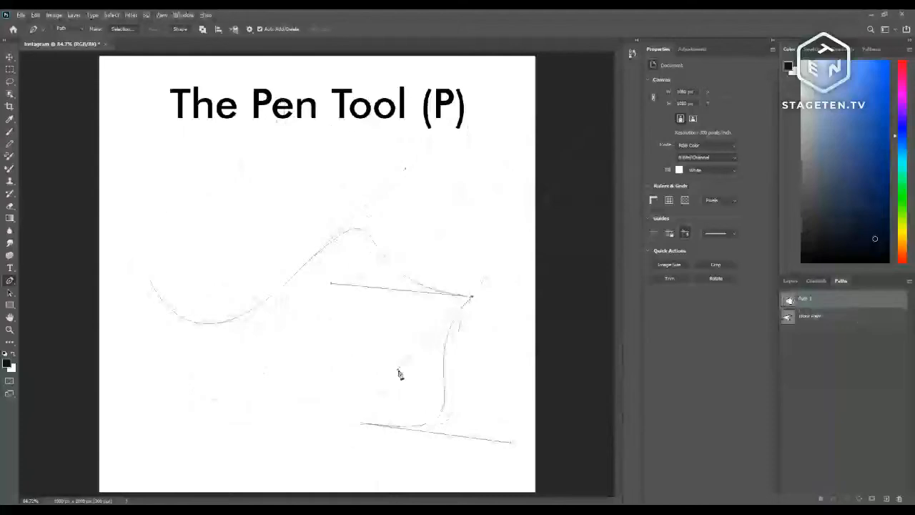
left_click(399, 373)
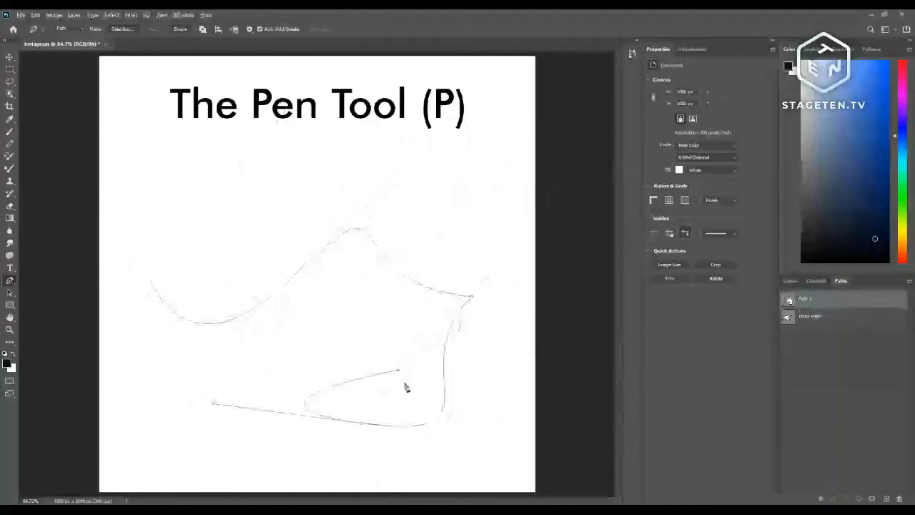
key("ctrl+z")
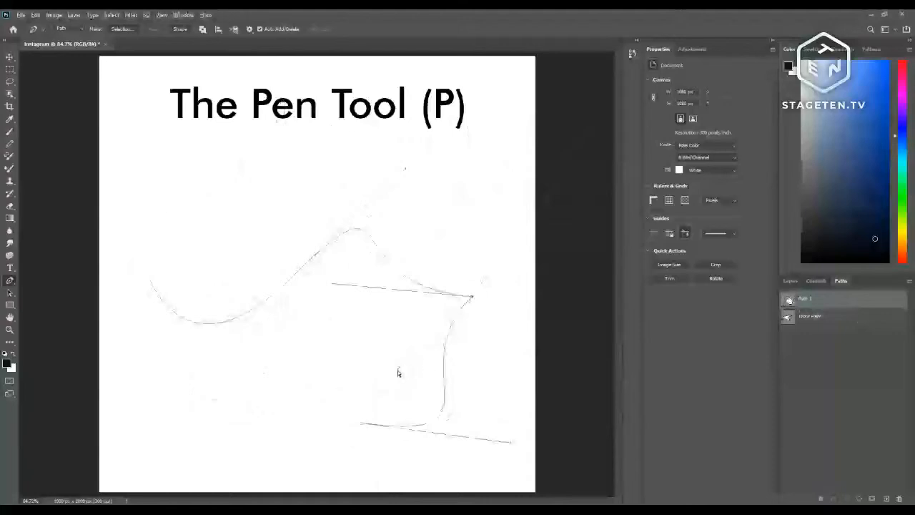
key("ctrl")
left_click_drag(399, 372, 425, 378)
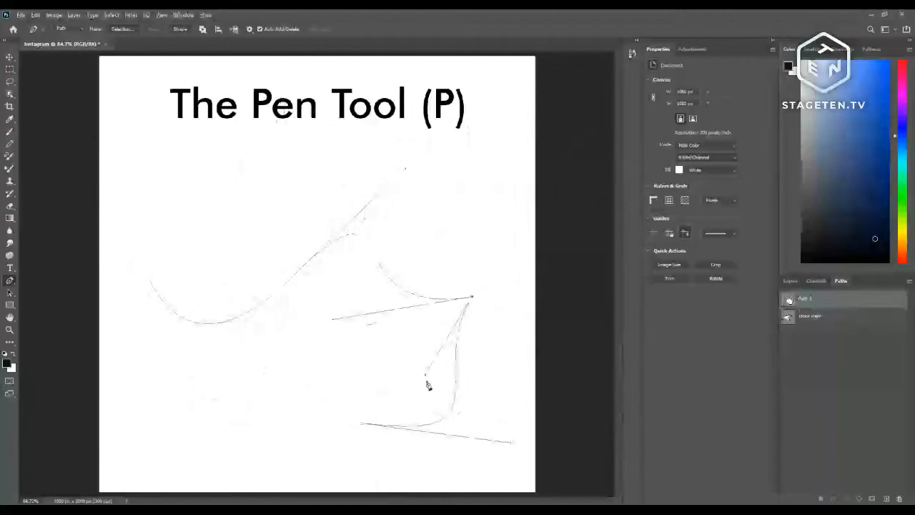
mouse_move(425, 377)
left_mouse_down()
mouse_move(425, 341)
mouse_move(455, 288)
mouse_move(488, 296)
mouse_move(503, 321)
mouse_move(500, 353)
mouse_move(424, 398)
mouse_move(368, 370)
mouse_move(390, 380)
mouse_move(445, 378)
mouse_move(401, 381)
mouse_move(378, 331)
mouse_move(410, 284)
mouse_move(451, 288)
mouse_move(405, 348)
mouse_move(417, 368)
left_mouse_up()
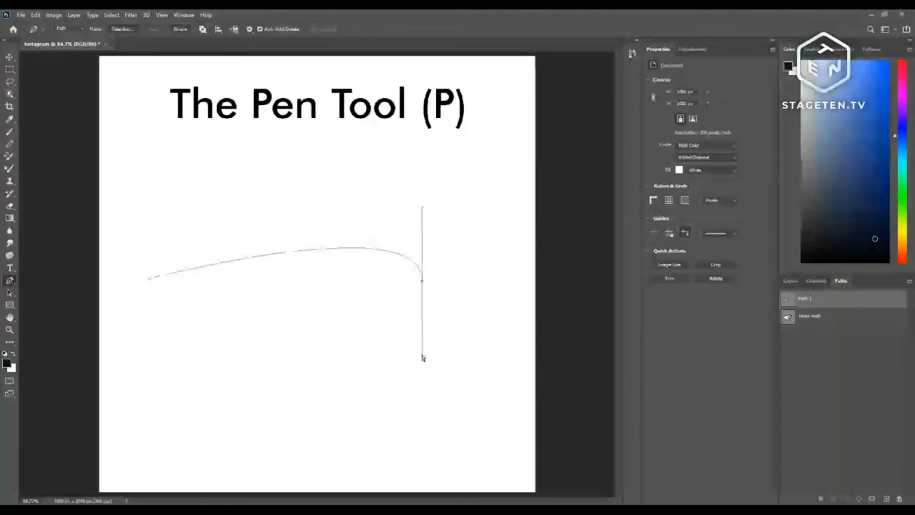
- Move the end anchor's two direction handles independently on the single curve so both point back toward its start
mouse_move(422, 355)
left_mouse_down()
mouse_move(436, 356)
mouse_move(440, 344)
mouse_move(399, 346)
mouse_move(412, 340)
left_mouse_up()
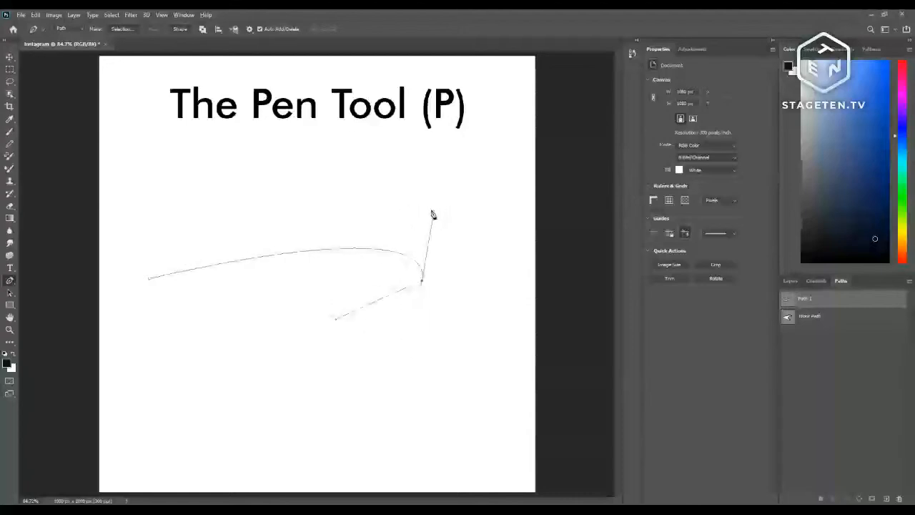
left_click_drag(433, 214, 364, 212)
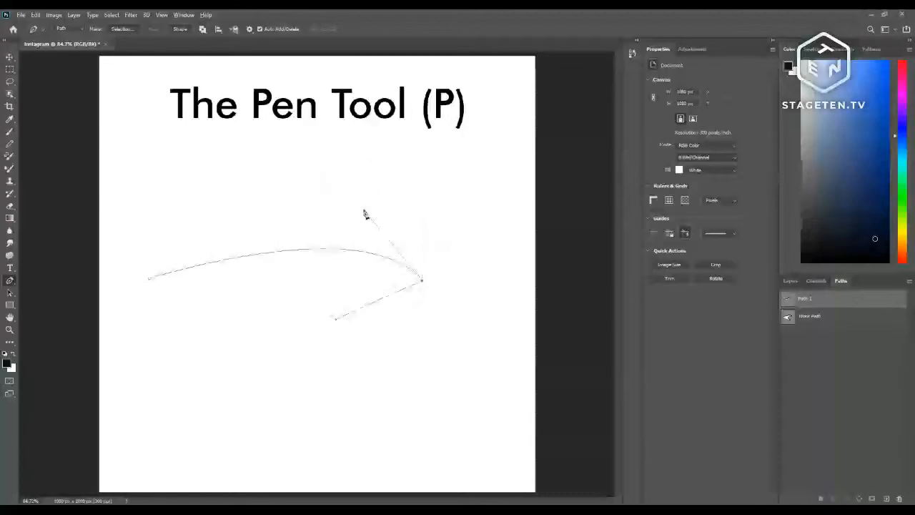
left_click_drag(364, 213, 333, 195)
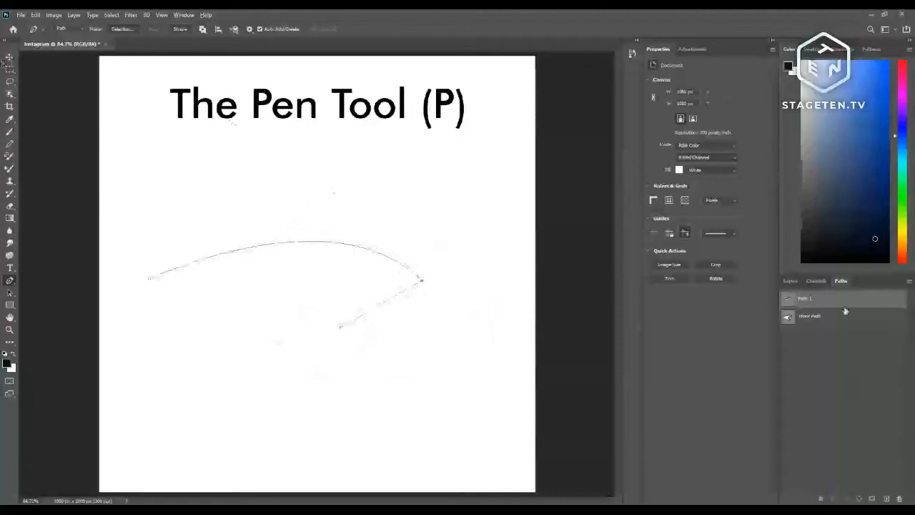
- Delete both Path 1 and the Work Path
left_click_drag(844, 311, 899, 494)
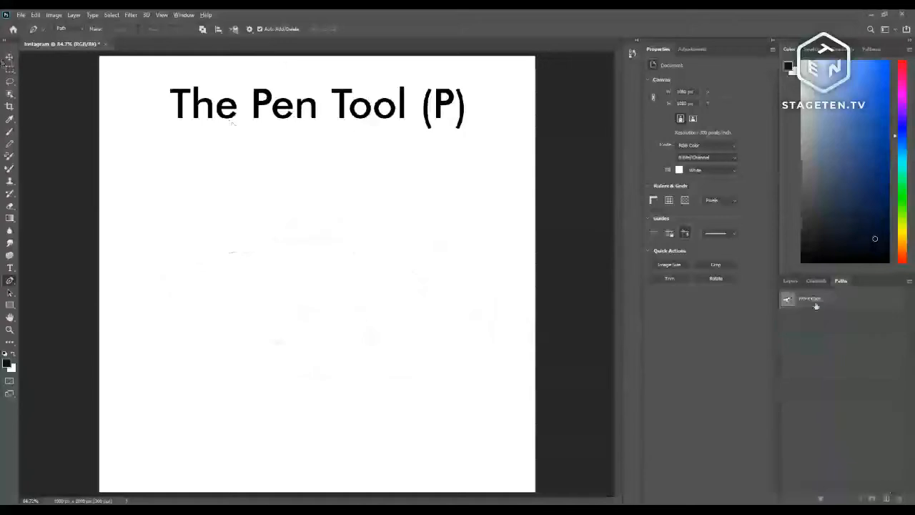
left_click_drag(832, 299, 900, 499)
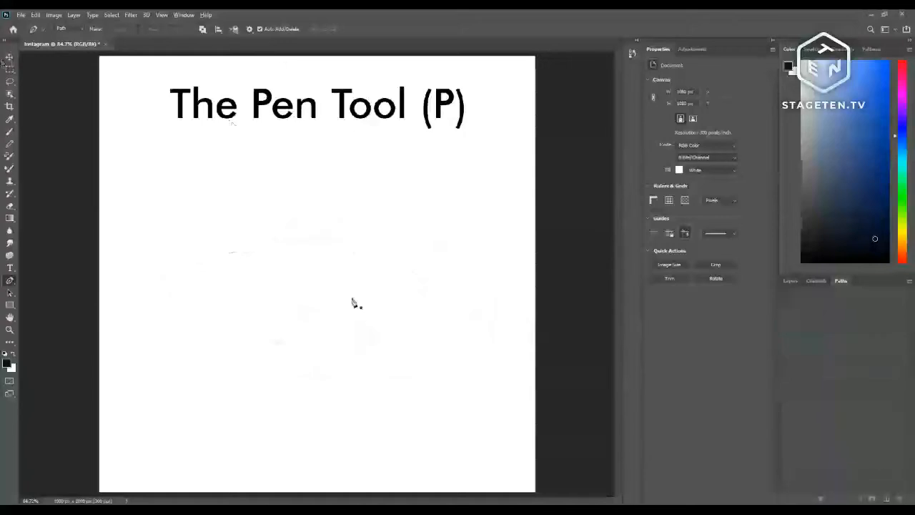
- Try drawing a closed two-anchor crescent in the middle of the canvas, turning the lower anchor's outer handle inward to sharpen its tip
left_click(265, 219)
left_click_drag(280, 400, 216, 498)
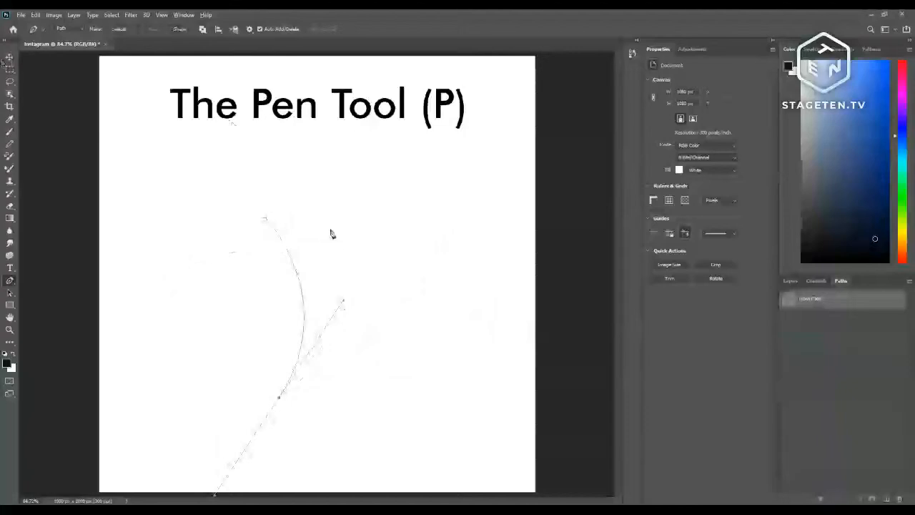
left_click_drag(267, 221, 74, 135)
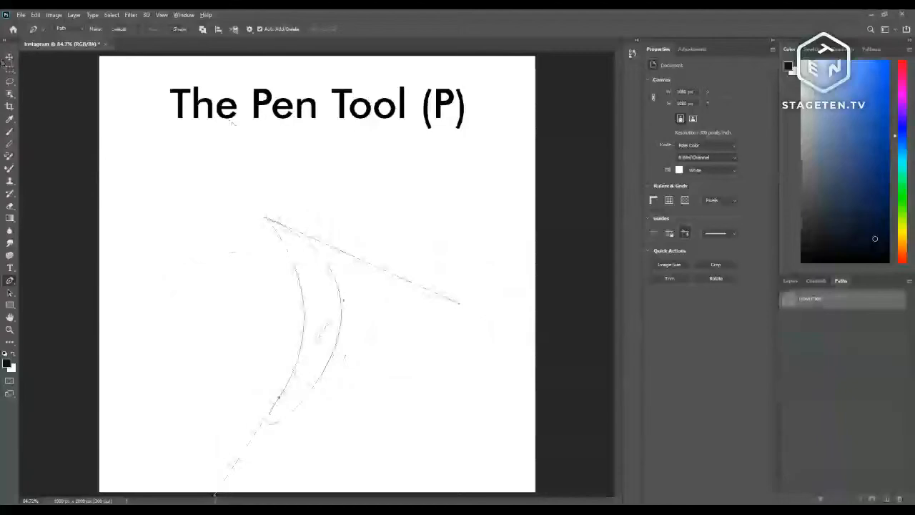
left_click_drag(215, 493, 326, 352)
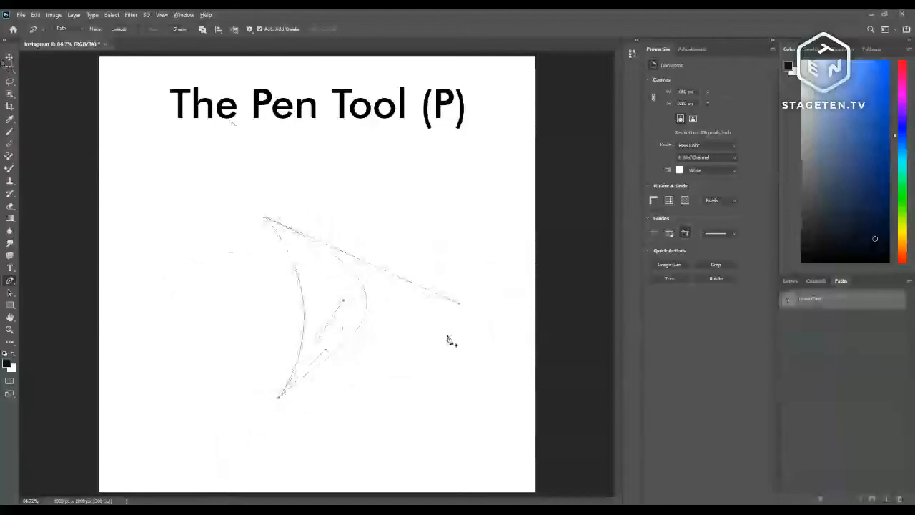
- Try reshaping the crescent's upper tip by converting its anchor and moving its direction handles independently
mouse_move(461, 303)
left_mouse_down()
mouse_move(431, 315)
mouse_move(466, 311)
left_mouse_up()
left_click(266, 223)
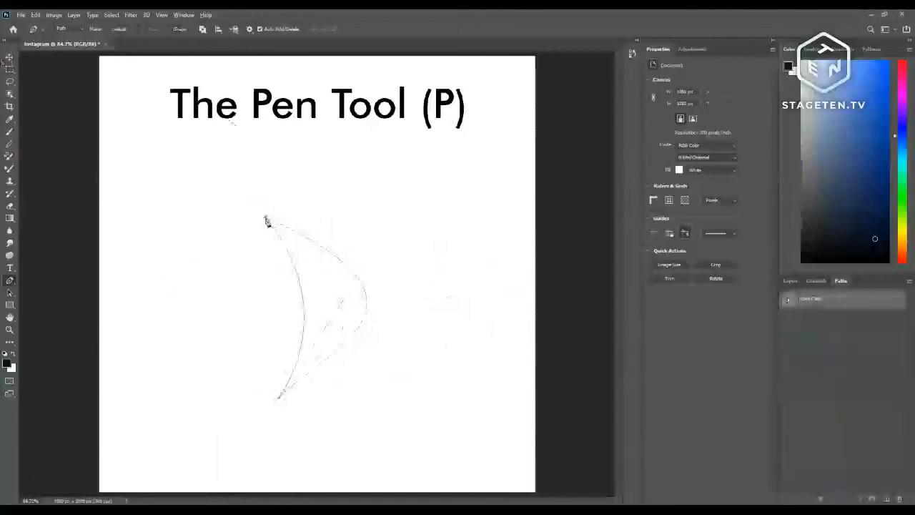
left_click(266, 218)
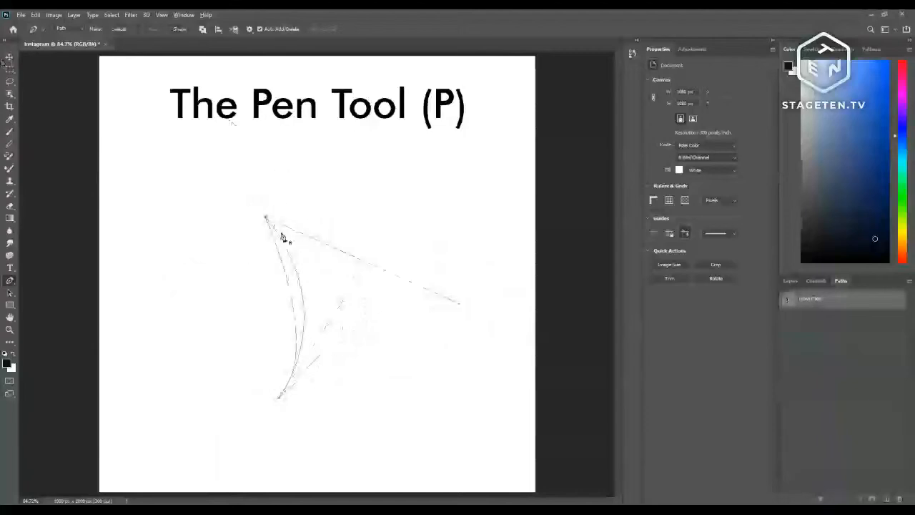
left_click_drag(266, 218, 311, 217)
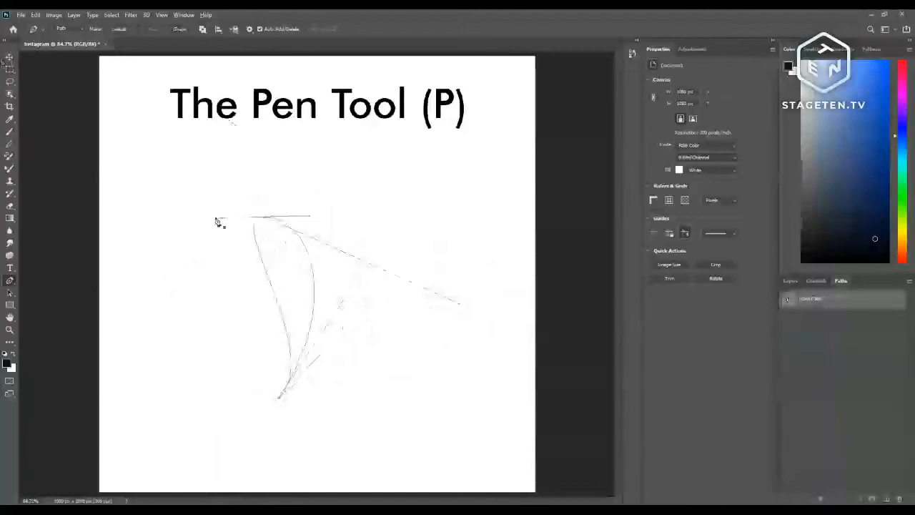
left_click_drag(220, 220, 305, 310)
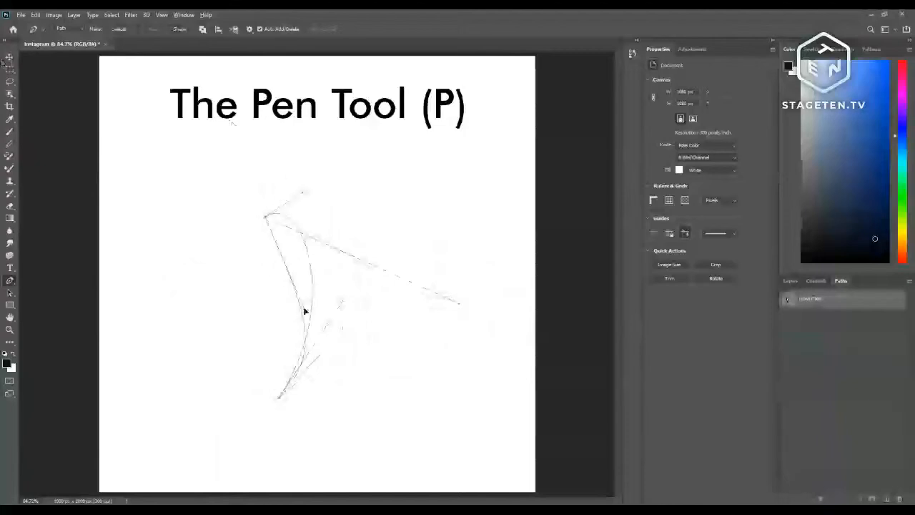
left_click_drag(459, 303, 478, 266)
- Undo the entire two-anchor crescent, including its first anchor
key("ctrl+z")
key("ctrl+z")
key("ctrl+z")
key("ctrl+z")
key("ctrl+z")
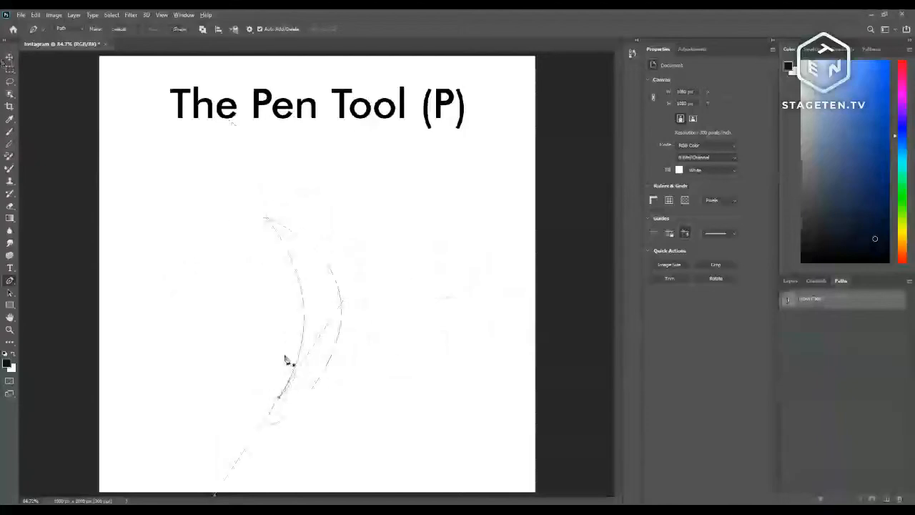
key("ctrl+z")
key("ctrl+z")
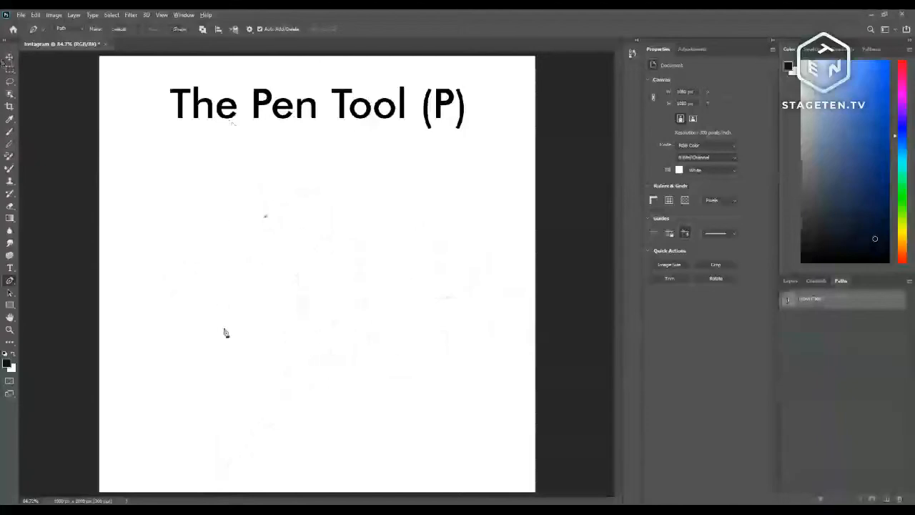
key("ctrl+z")
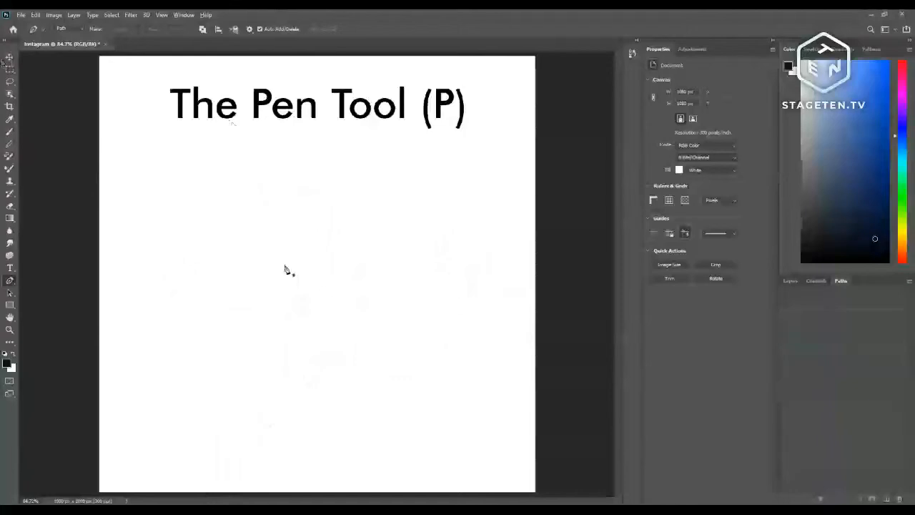
- Draw a closed crescent with upper and lower tip anchors and a smooth outer-edge anchor, turning the lower tip's outer handle inward
left_click(252, 198)
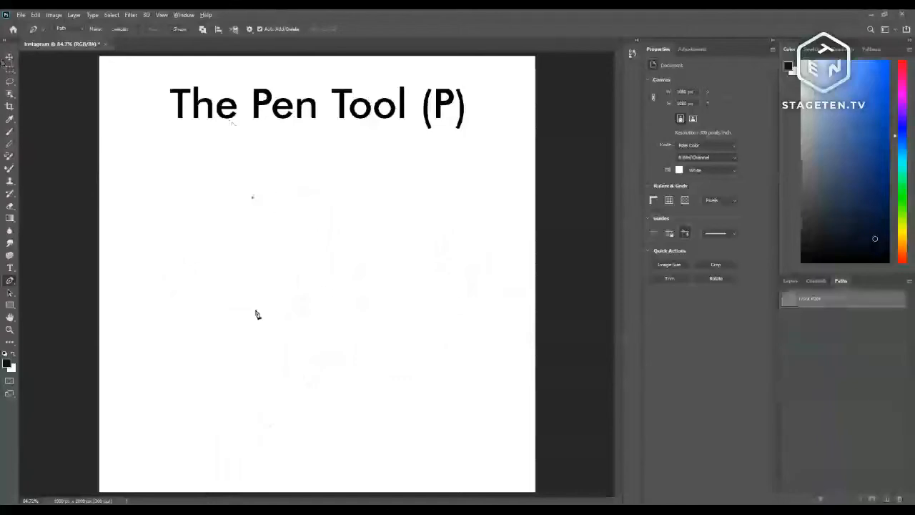
left_click(252, 398)
left_click_drag(247, 394, 179, 494)
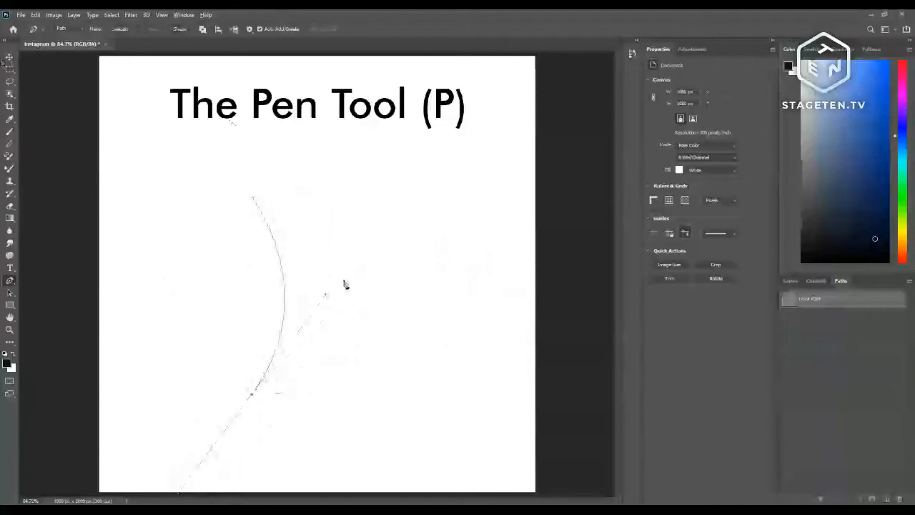
left_click_drag(344, 295, 346, 232)
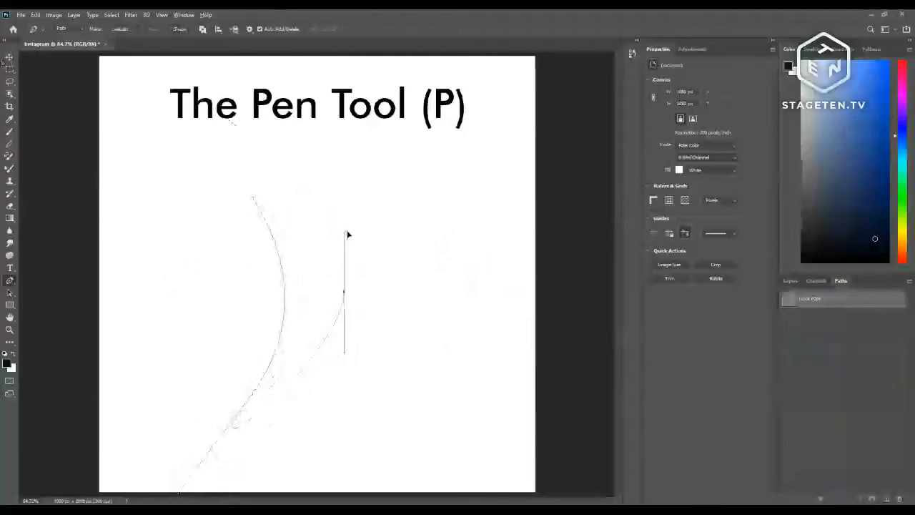
left_click(251, 202)
left_click_drag(251, 398, 288, 373)
- Switch to the Move tool, deselect the crescent's work path and select it again
left_click(10, 58)
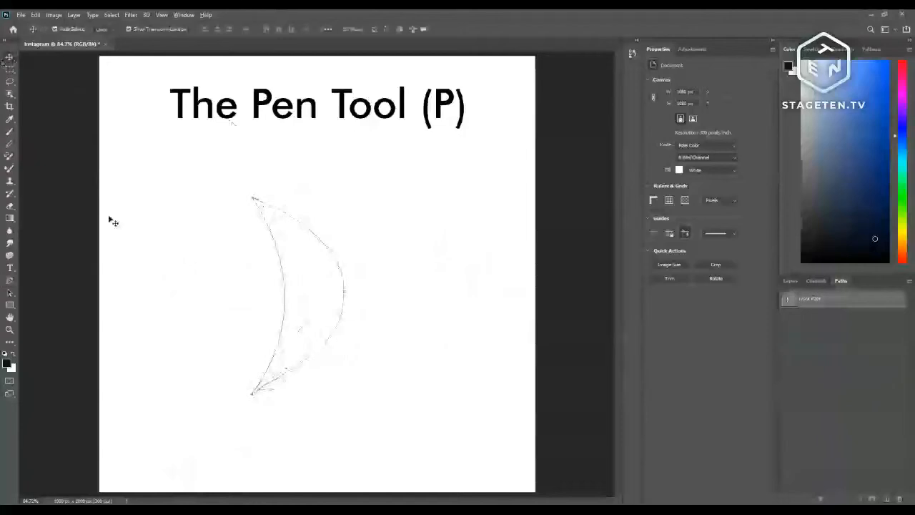
left_click(872, 362)
left_click(837, 304)
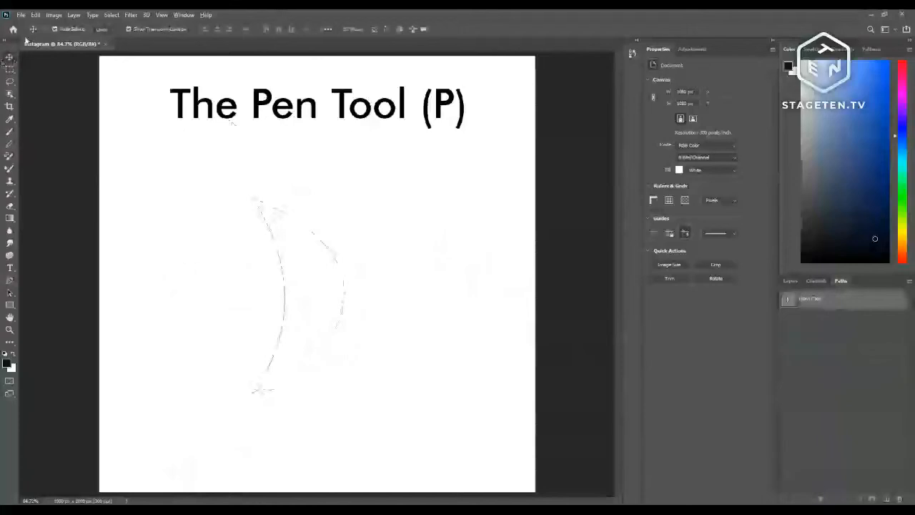
- Create a new path and draw a closed freeform shape with seven anchors and mostly curved sides using the Pen tool
left_click(887, 499)
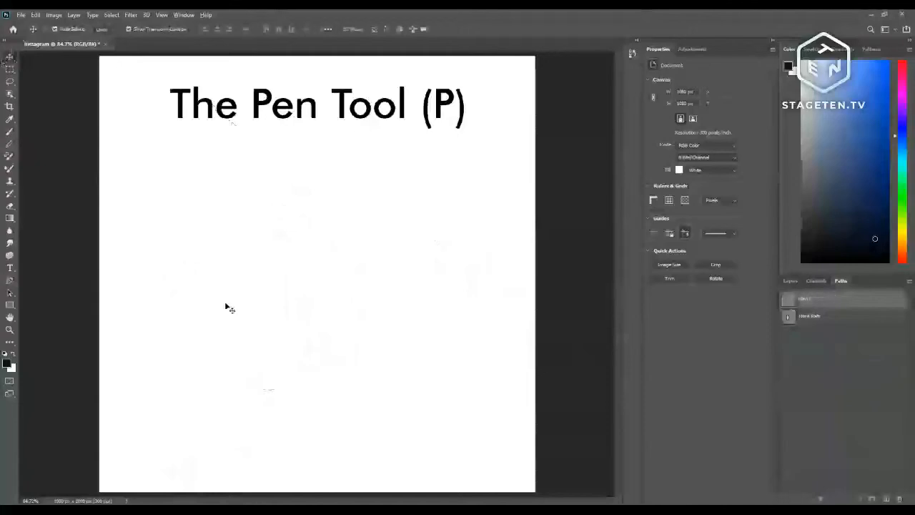
key("p")
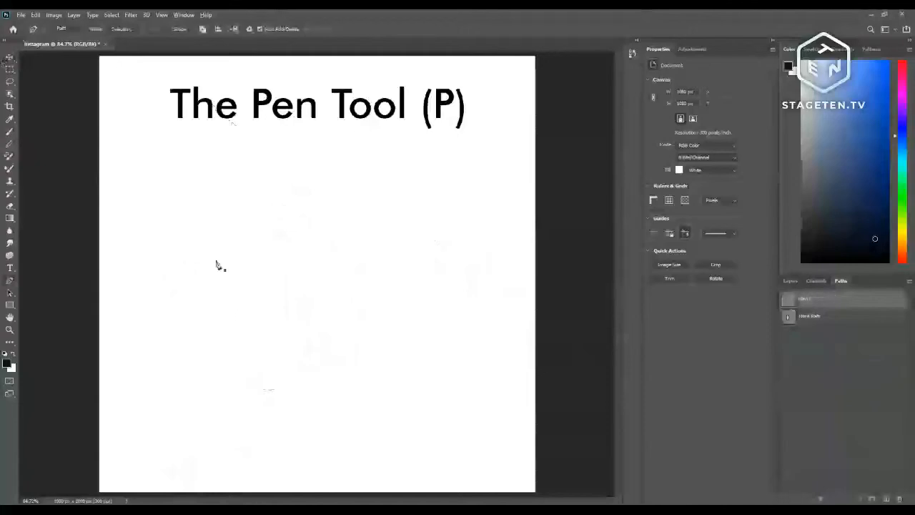
left_click(173, 294)
left_click_drag(358, 227, 433, 267)
left_click_drag(431, 343, 379, 421)
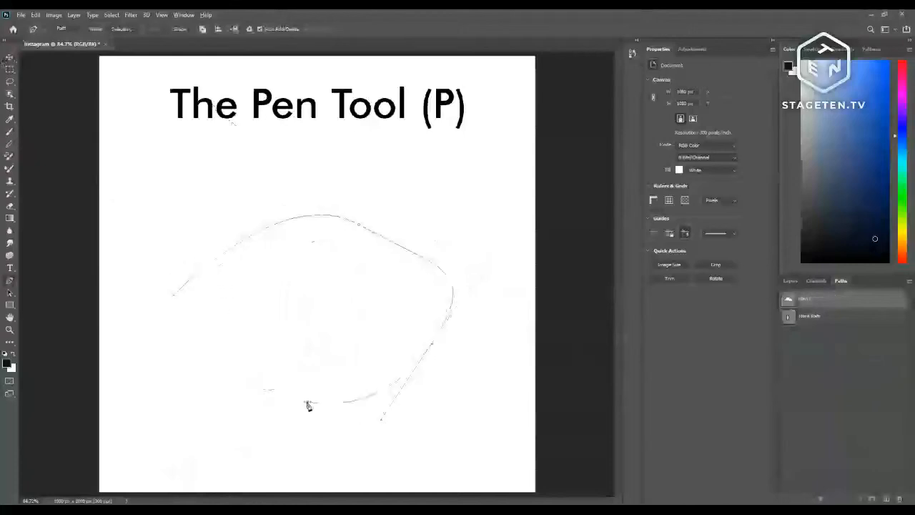
left_click_drag(308, 401, 227, 401)
left_click_drag(226, 359, 207, 317)
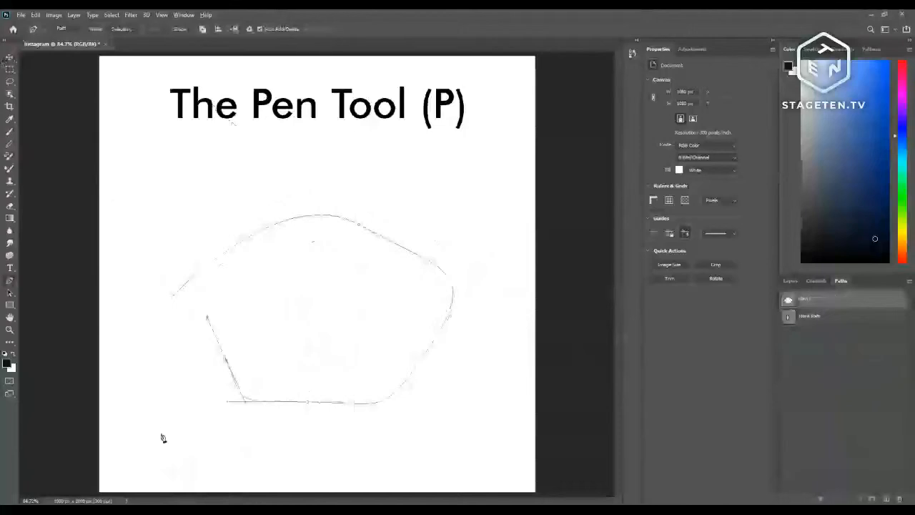
left_click_drag(160, 433, 286, 470)
left_click(486, 396)
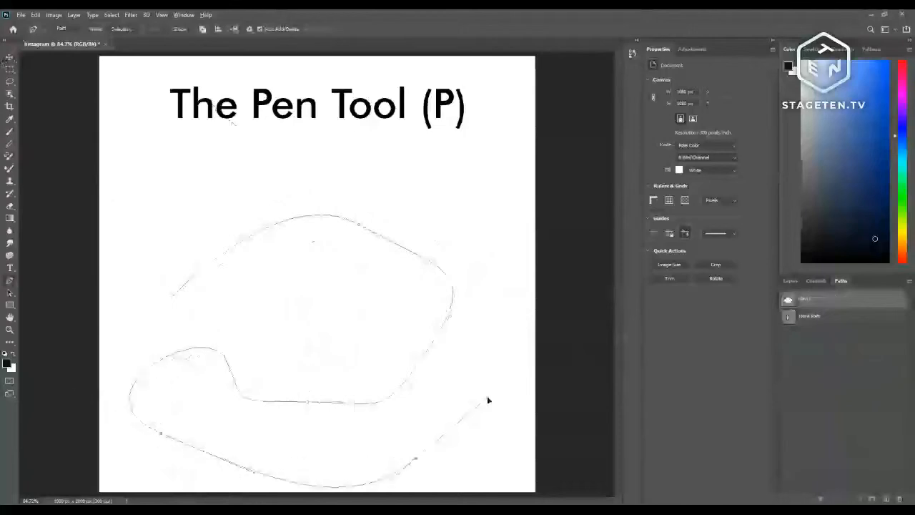
left_click(172, 294)
left_click(9, 58)
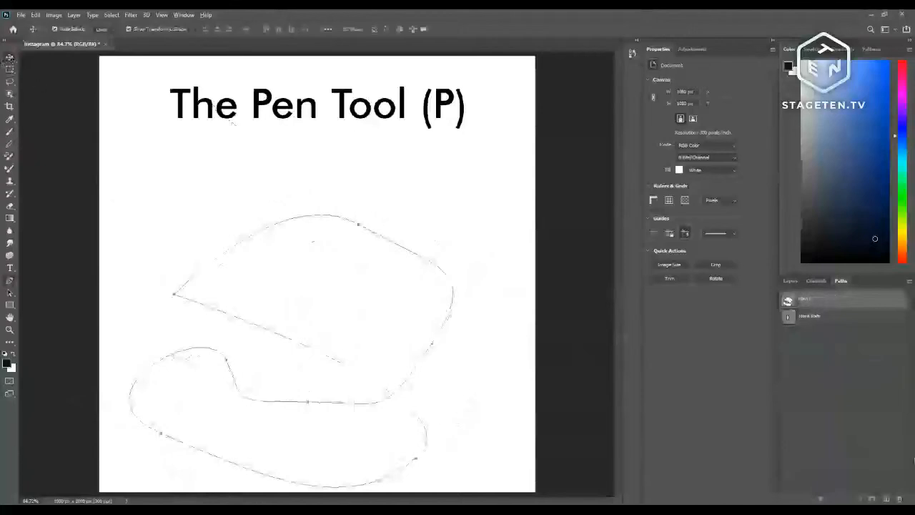
- Create a second new path and draw its first curved segment, redirecting the handles of both anchors independently
left_click(807, 388)
left_click(833, 305)
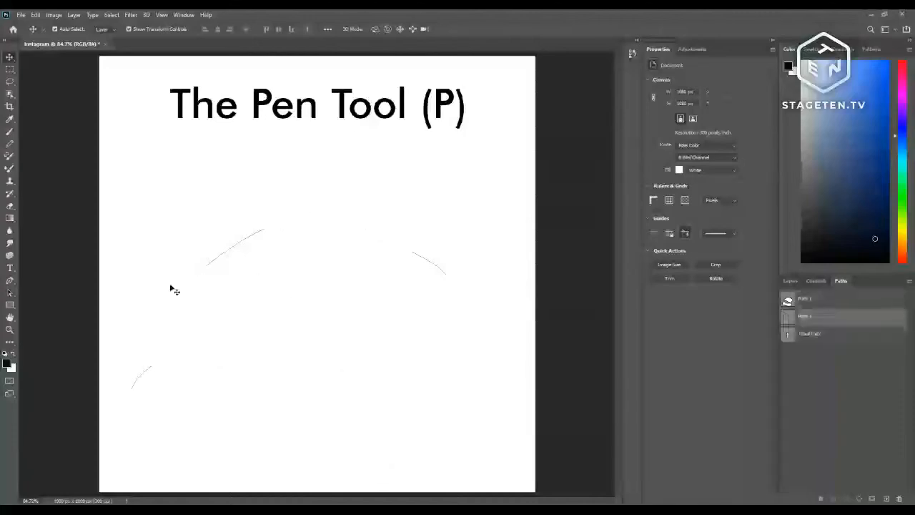
key("p")
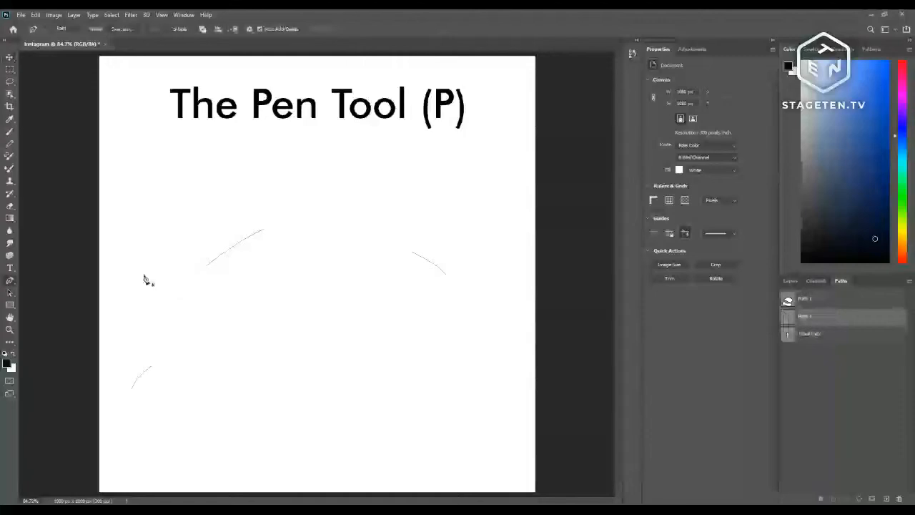
left_click_drag(148, 327, 133, 313)
left_click_drag(233, 212, 394, 267)
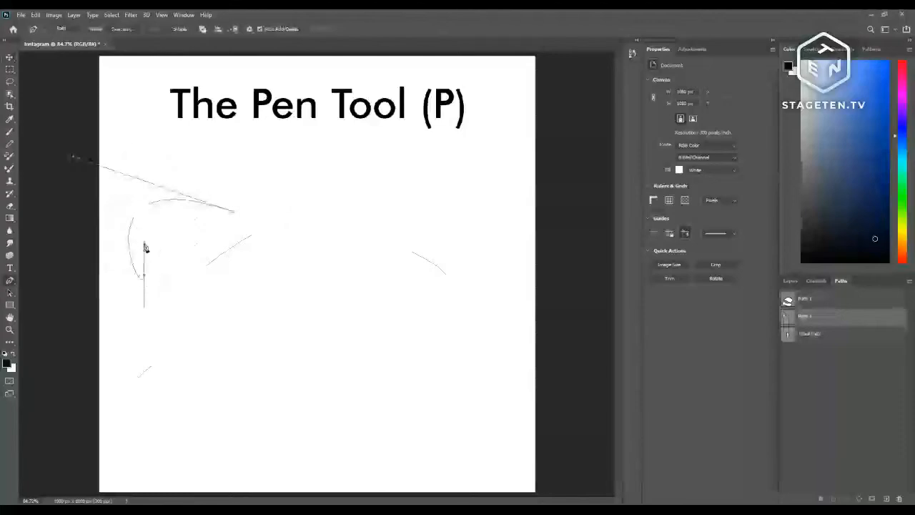
mouse_move(145, 246)
left_mouse_down()
mouse_move(155, 240)
mouse_move(151, 231)
left_mouse_up()
left_click_drag(76, 159, 195, 357)
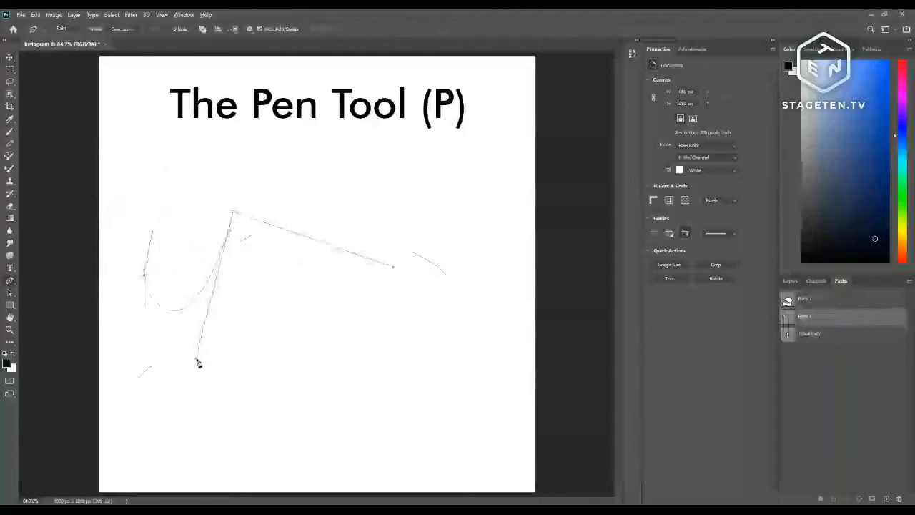
left_click(233, 215)
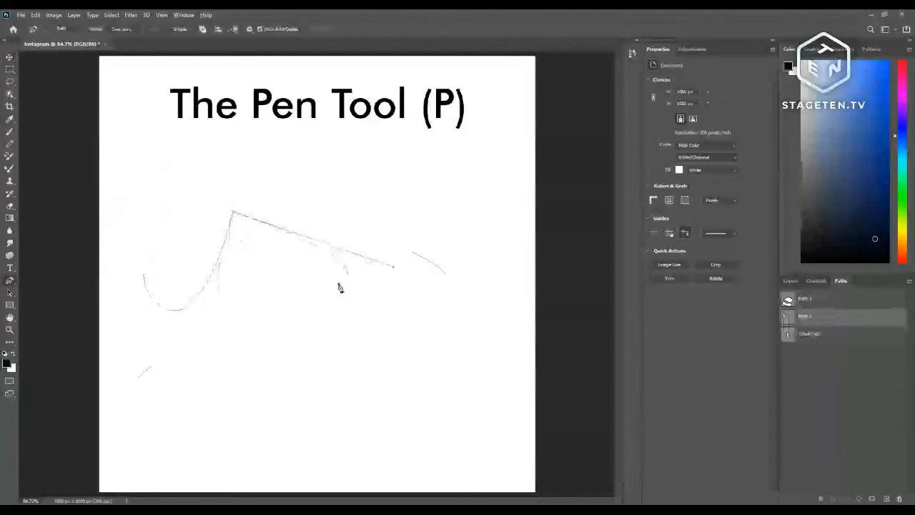
- Continue the second path with three smooth anchors around the lower canvas and close it at its starting anchor
left_click_drag(341, 285, 286, 375)
left_click_drag(423, 420, 484, 371)
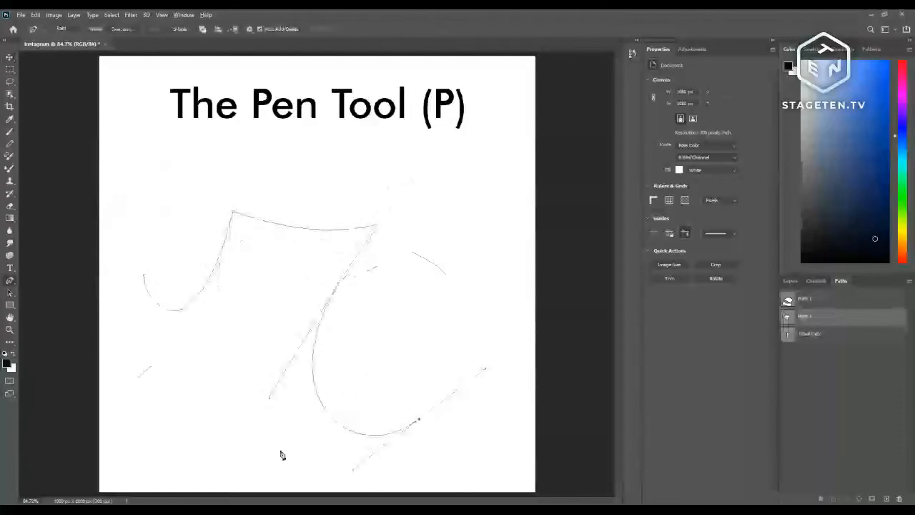
left_click_drag(219, 464, 145, 315)
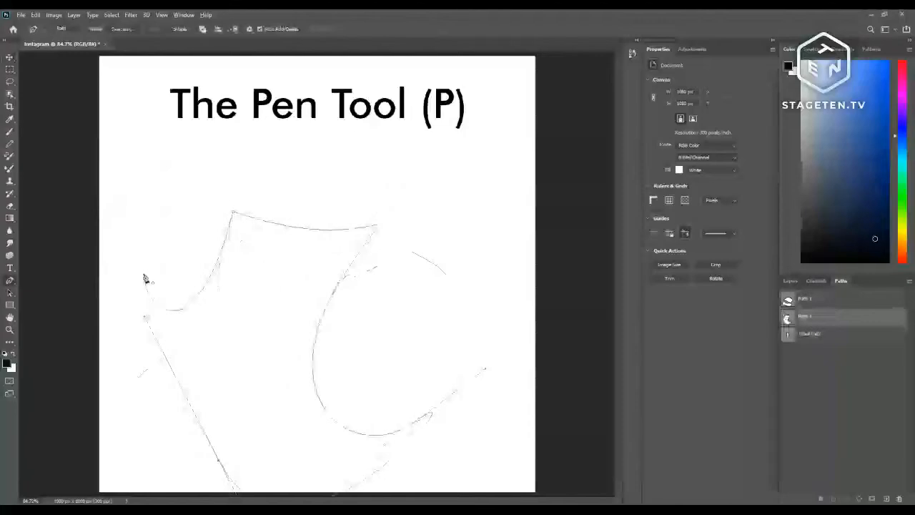
left_click_drag(145, 279, 194, 335)
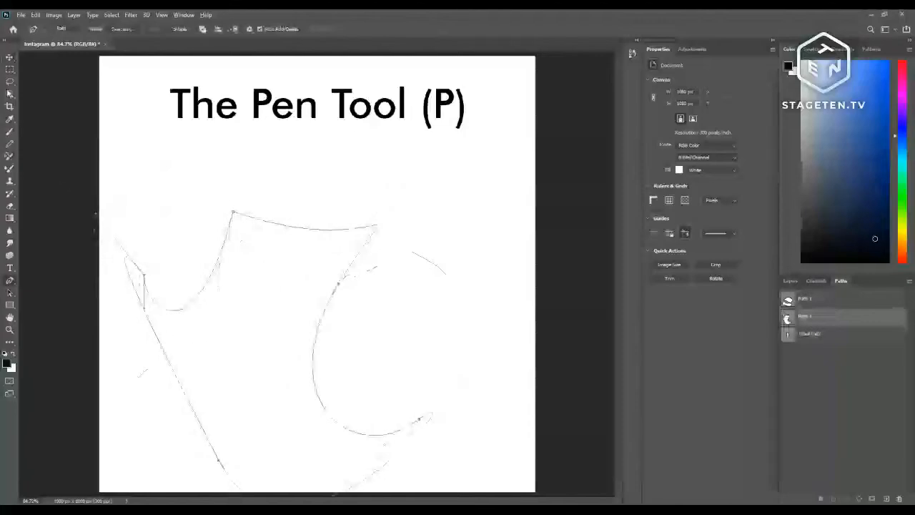
- Switch to the Move tool, deselect the second path and select it again
left_click(17, 62)
left_click(797, 362)
left_click(817, 323)
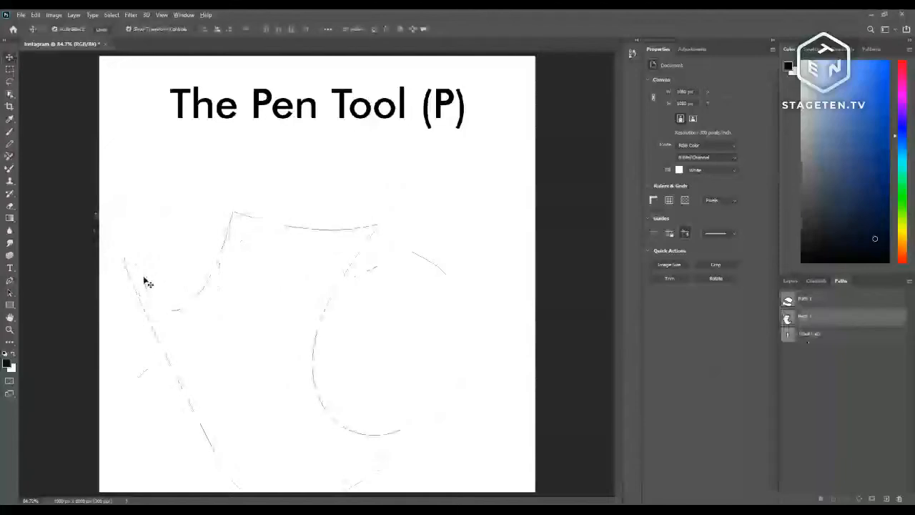
- Reshape the closed second path with the Pen tool by moving its starting anchor inward and adjusting that anchor's handles
double_click(827, 323)
key("p")
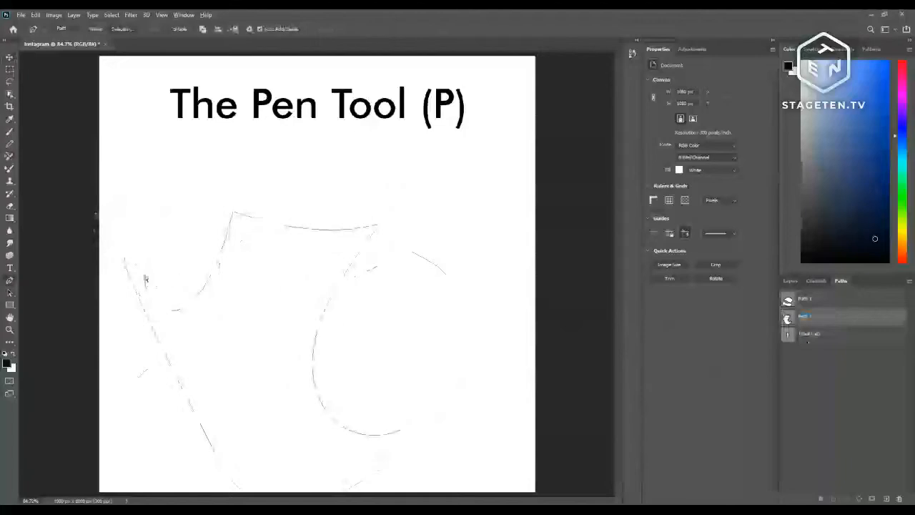
left_click(145, 278)
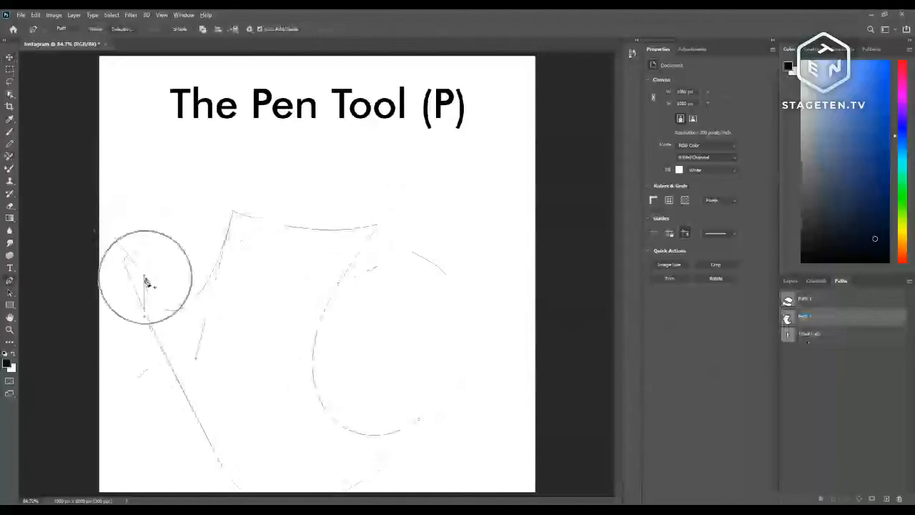
left_click_drag(145, 275, 117, 231)
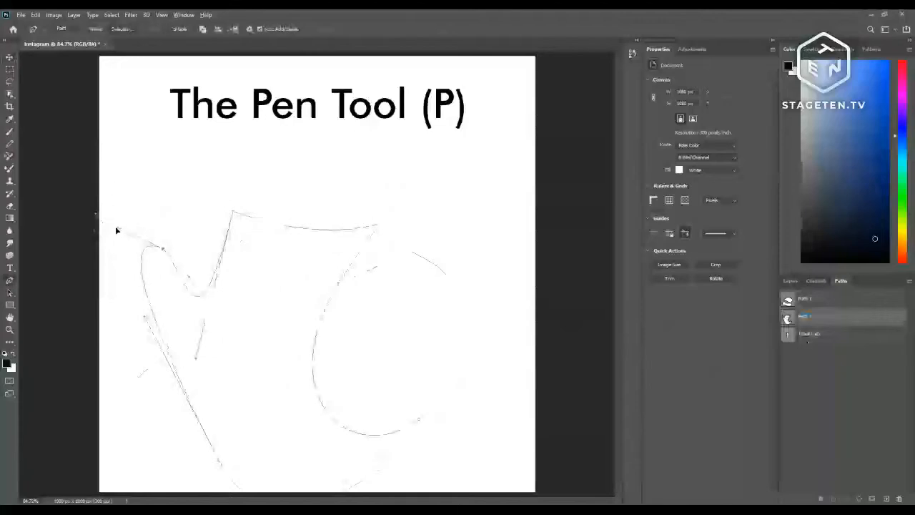
left_click(189, 275)
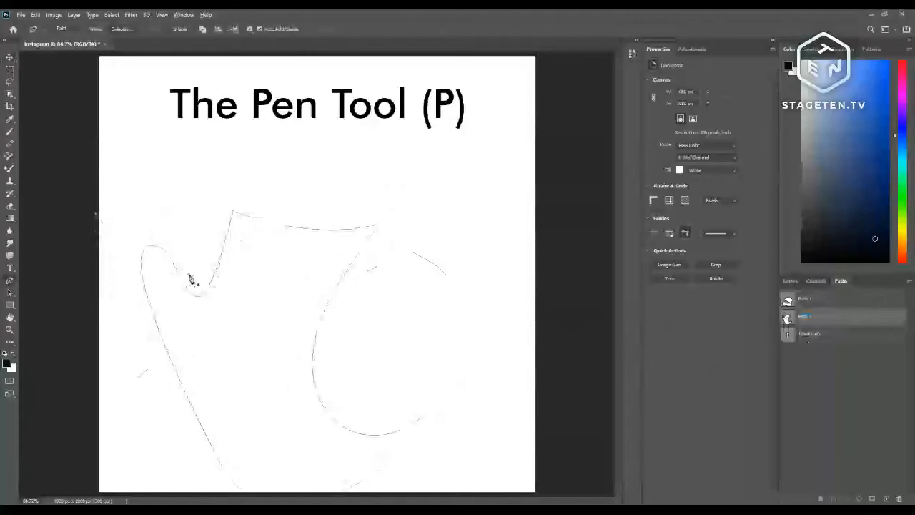
- Deselect the reshaped path with the Move tool active, then delete both newly drawn paths, keeping the work path
left_click(11, 60)
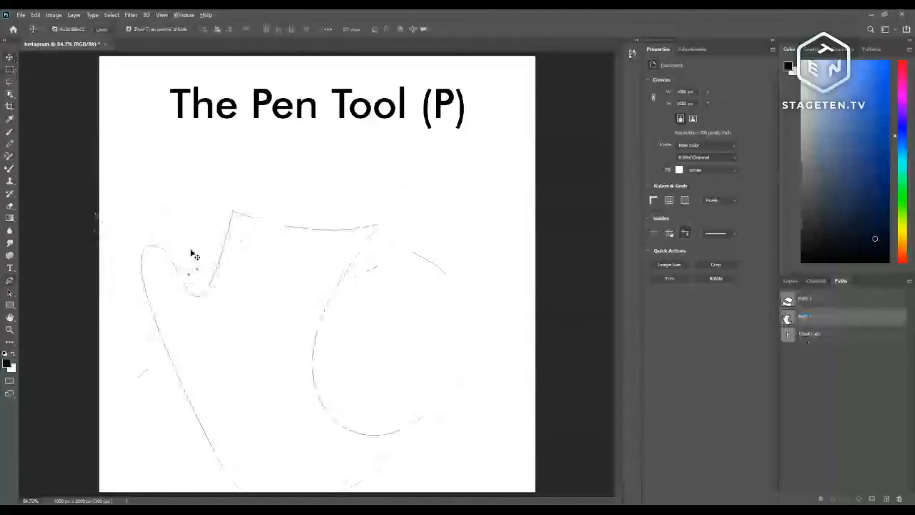
left_click(884, 357)
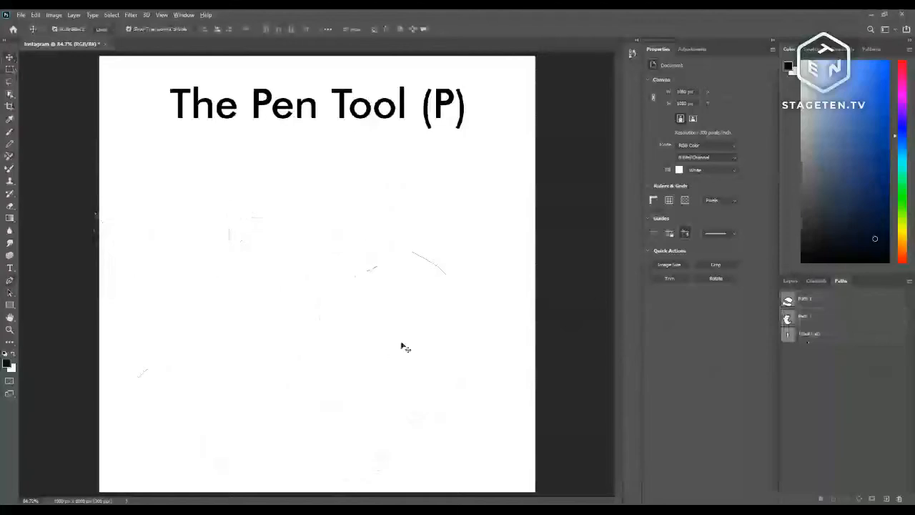
left_click(837, 324)
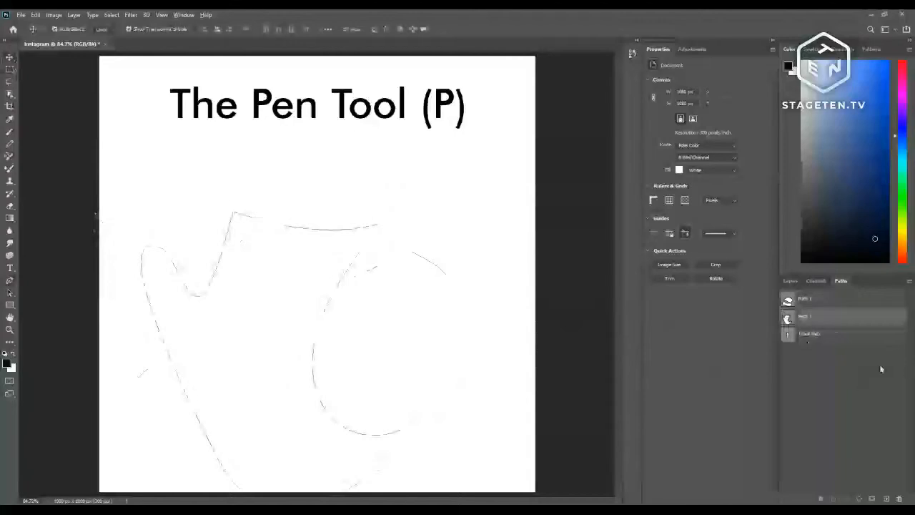
key("Delete")
left_click(842, 303)
key("Delete")
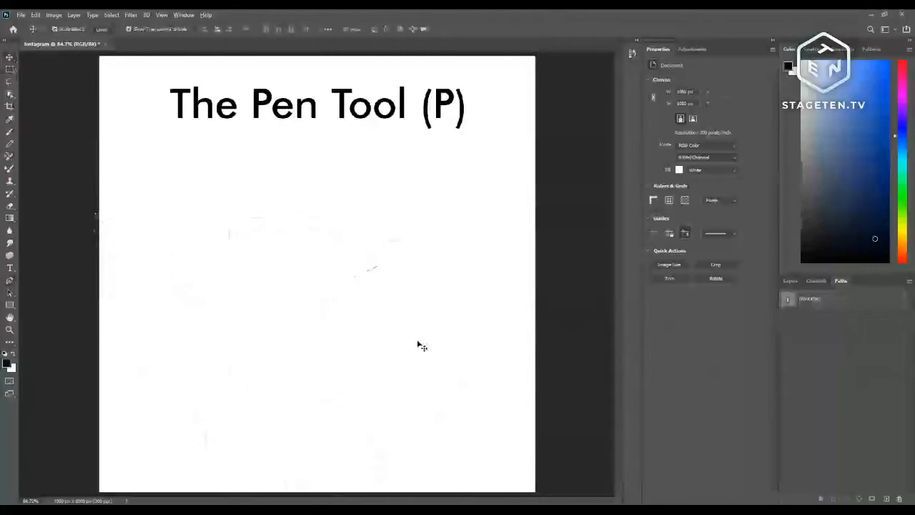
left_click(9, 94)
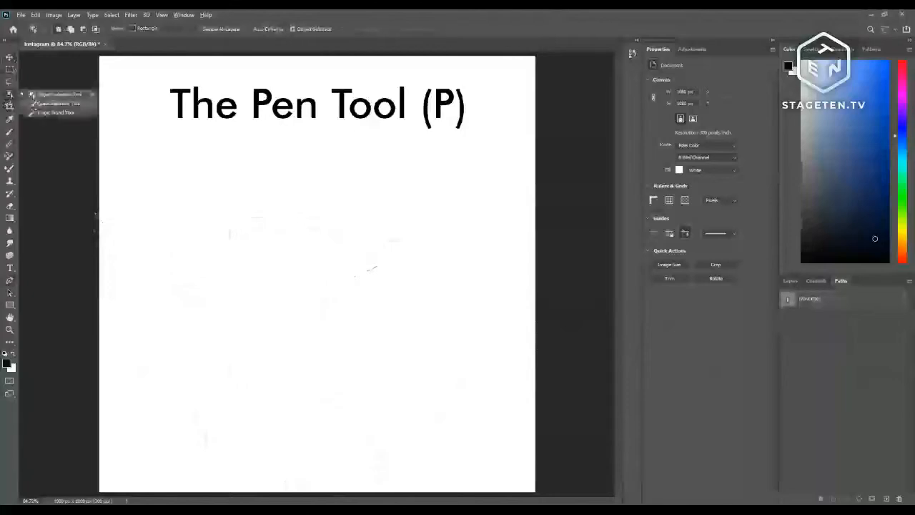
left_click(11, 96)
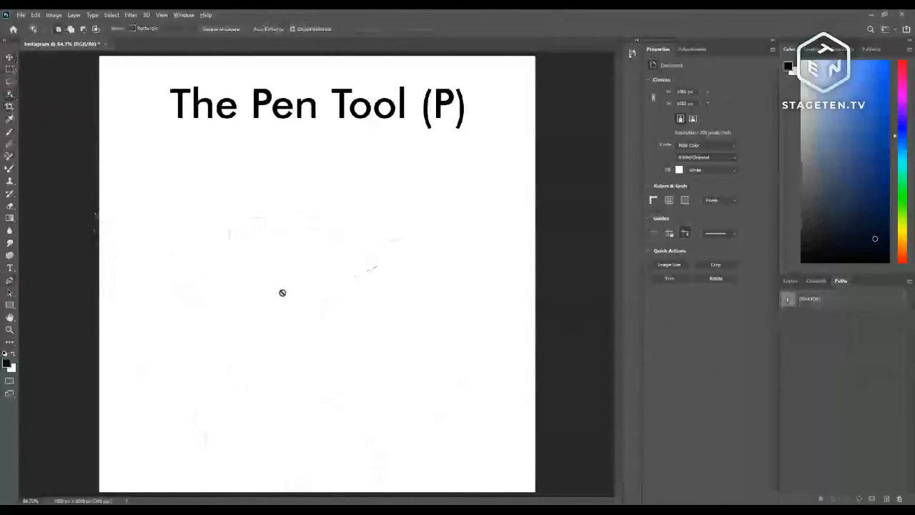
left_click(283, 292)
key("Return")
left_click(9, 57)
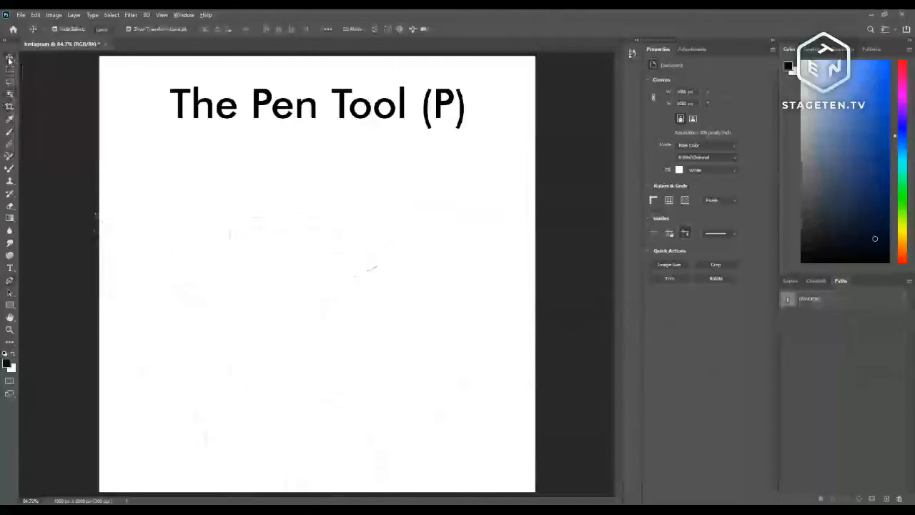
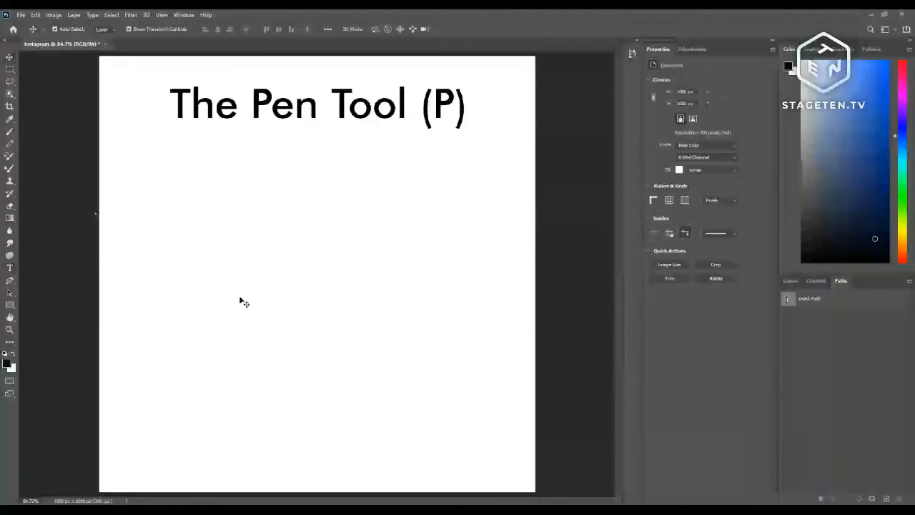
- Add a paragraph text box in the lower middle of the canvas reading "Design"
key("t")
left_click_drag(196, 268, 440, 411)
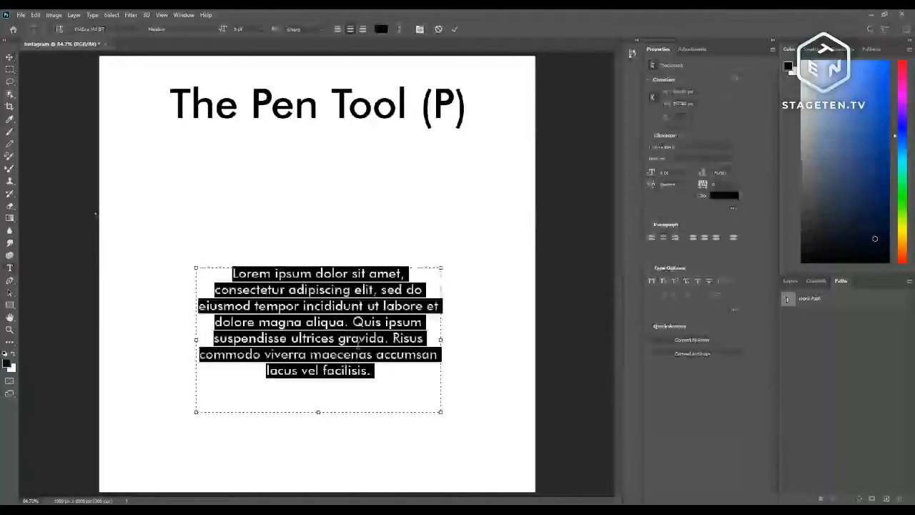
type("Design")
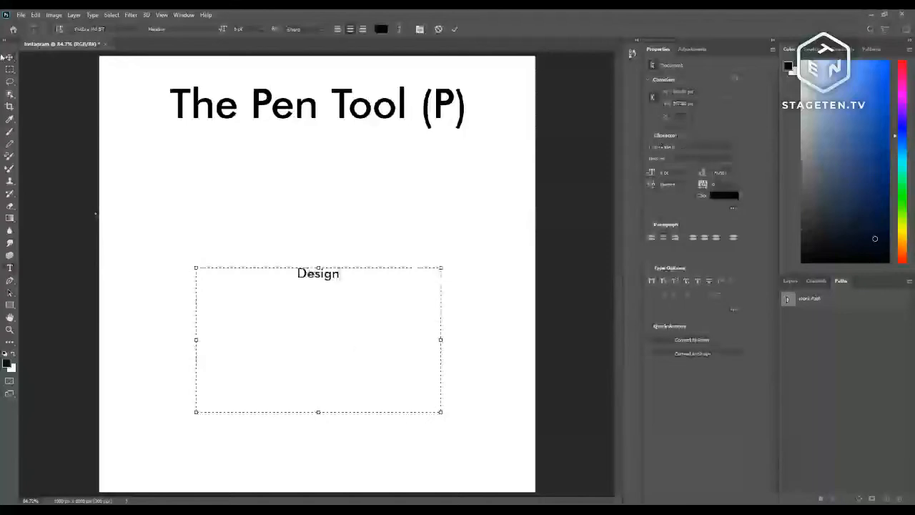
left_click(9, 57)
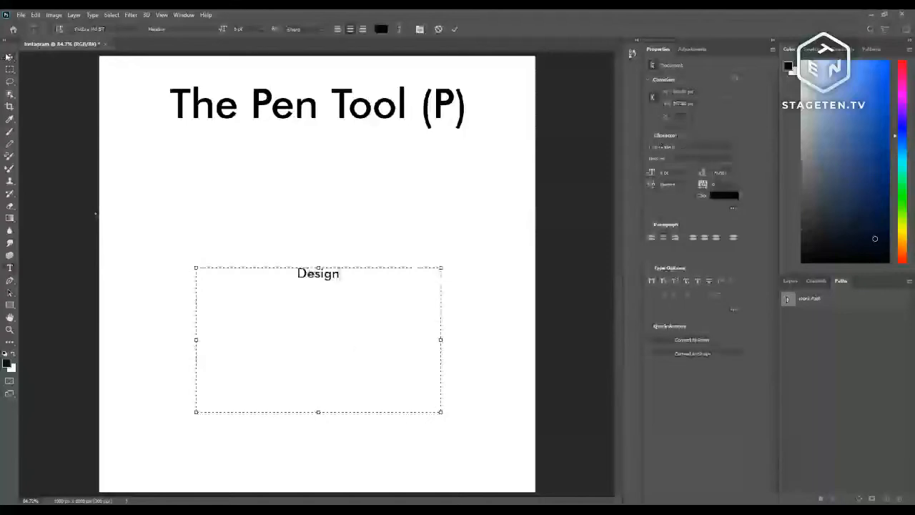
- Set the font of the "Design" text to Lucida Calligraphy
left_click(705, 150)
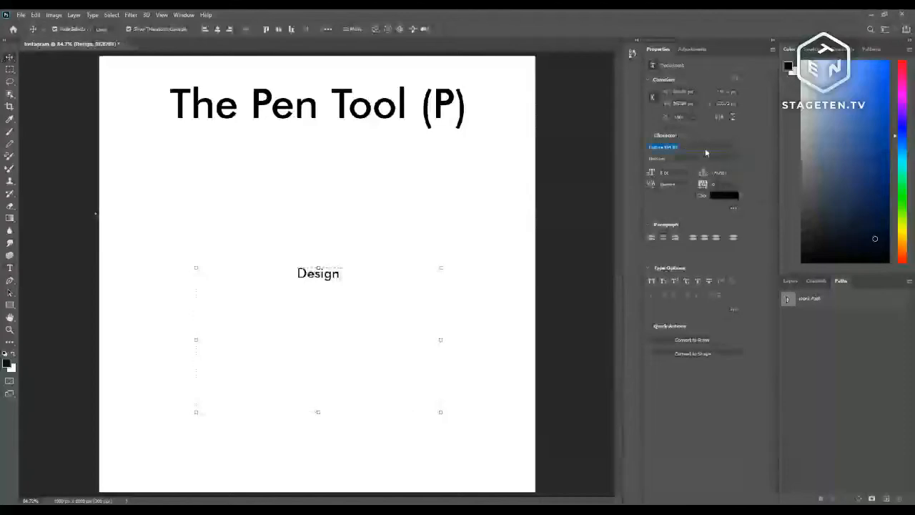
left_click(705, 152)
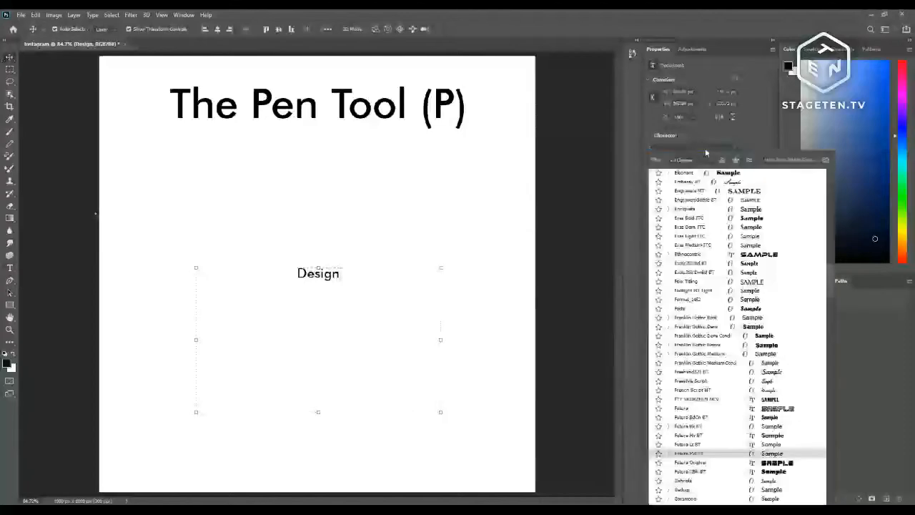
type("c")
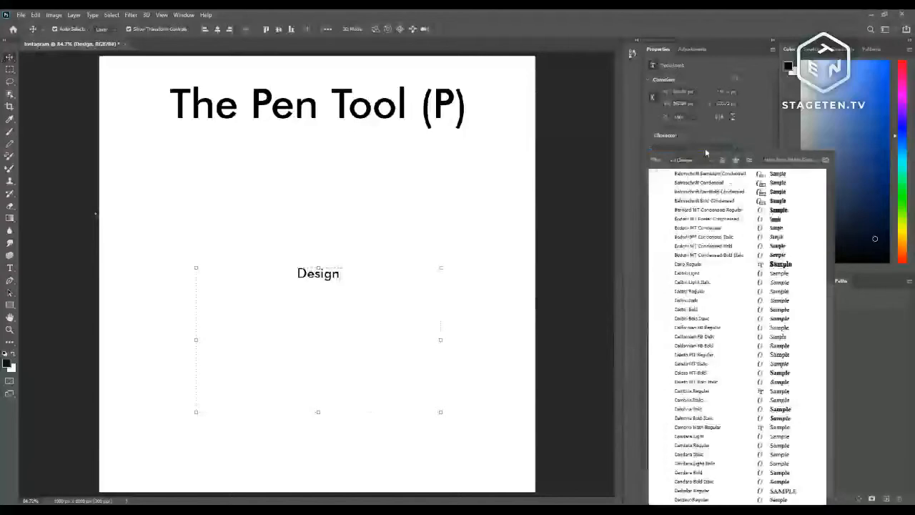
key("Escape")
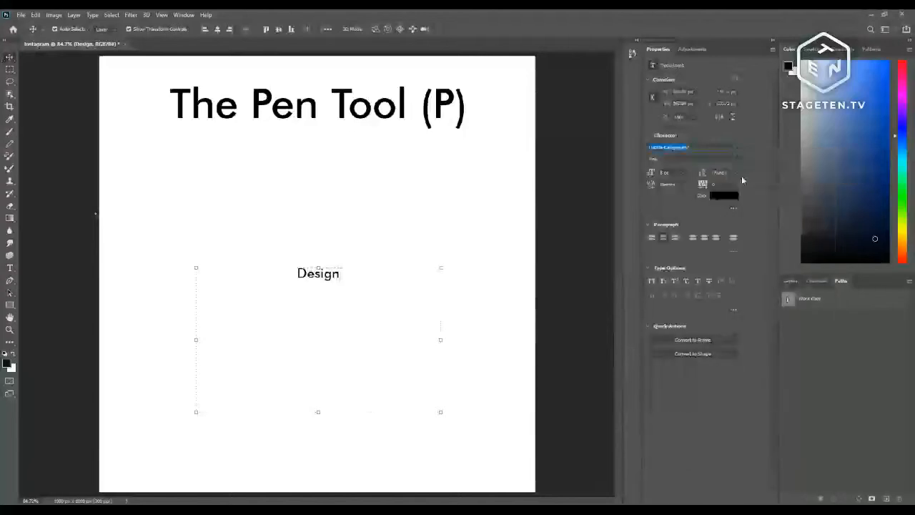
key("Return")
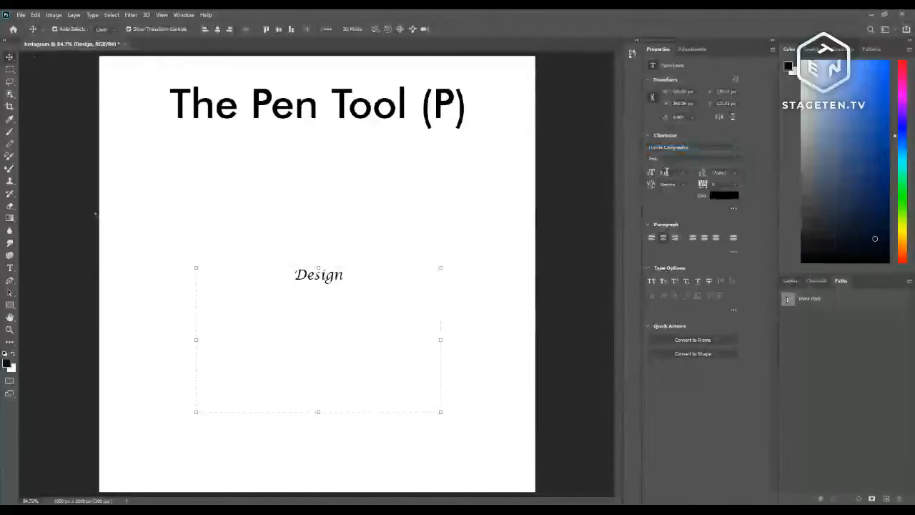
- Enlarge the "Design" text until it nearly fills the width of its text box, and deselect it
left_click_drag(653, 174, 666, 172)
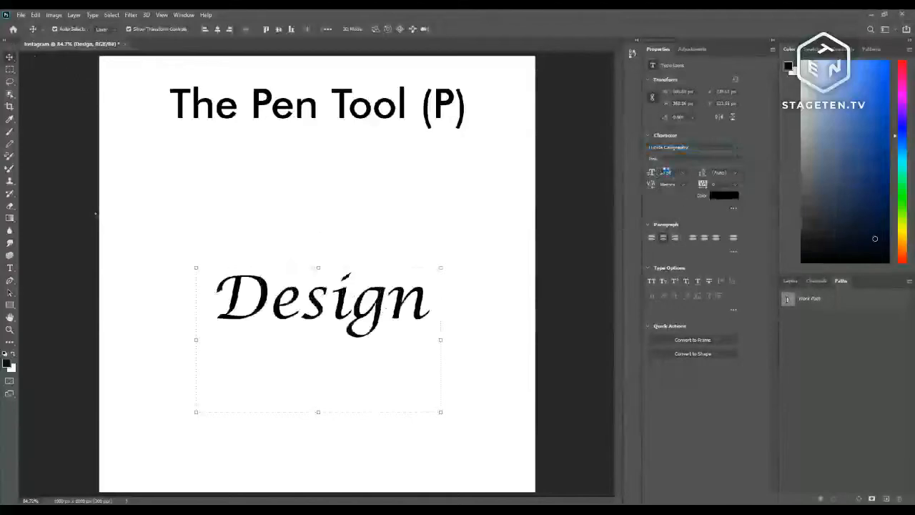
left_click(179, 237)
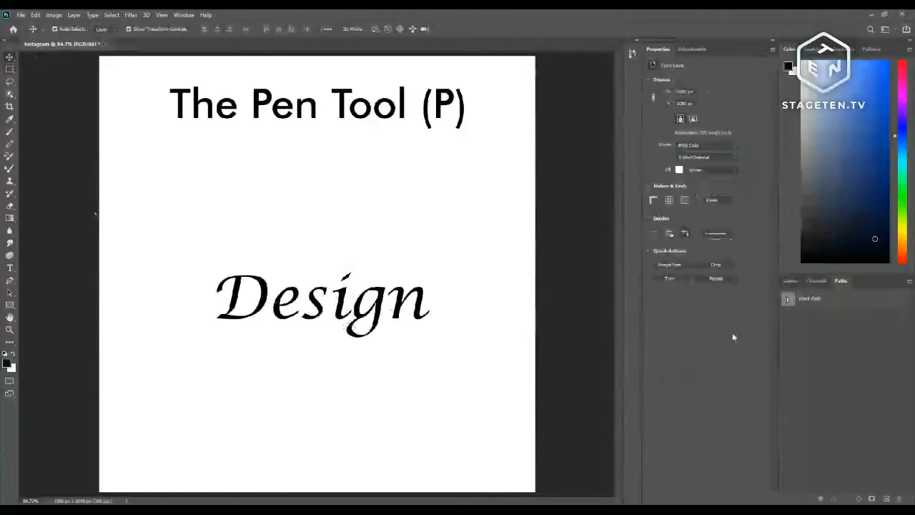
left_click(790, 281)
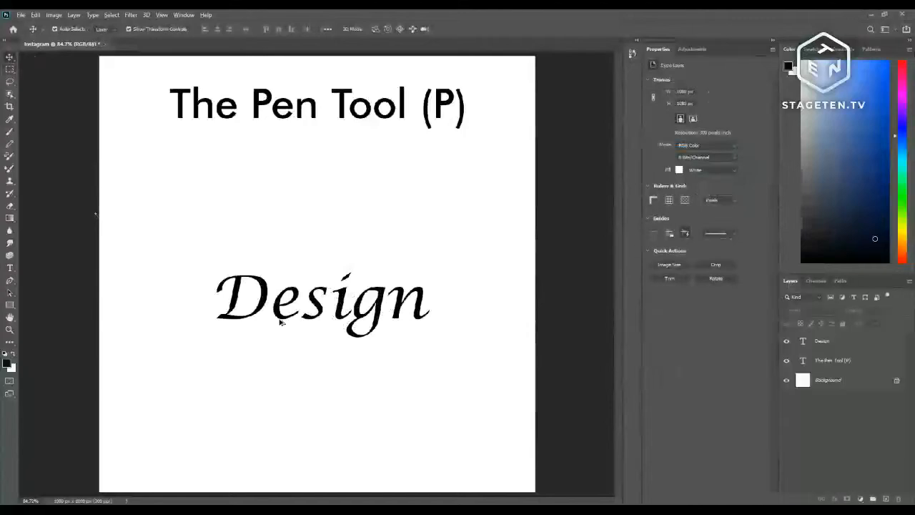
- Trace the upper stroke and bowl of the letter D with the Pen tool, adjusting the upper anchor's handles to follow the bowl
scroll(279, 321, "up", 5)
scroll(280, 320, "up", 3)
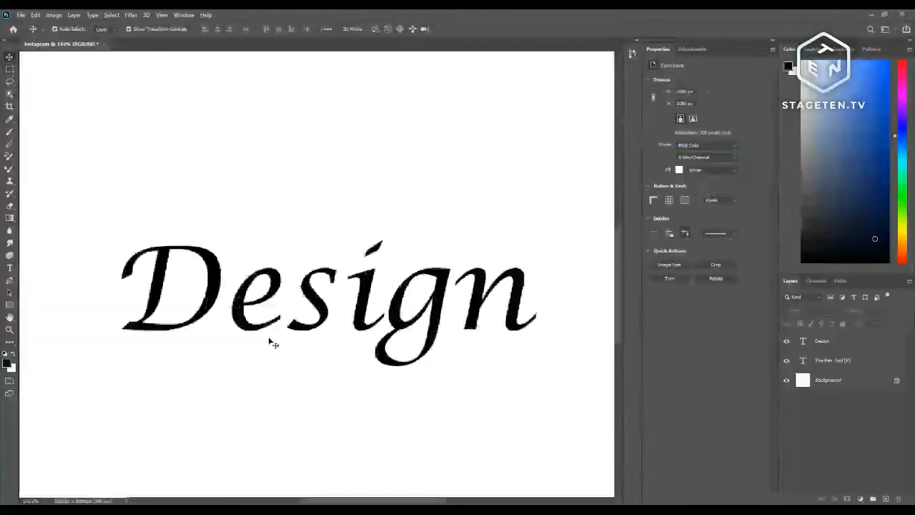
scroll(262, 341, "up", 1)
key("p")
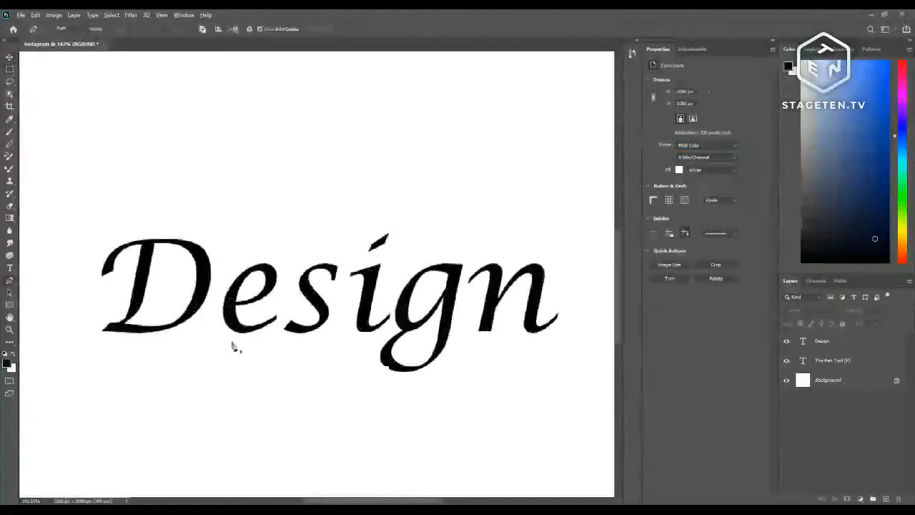
left_click(106, 272)
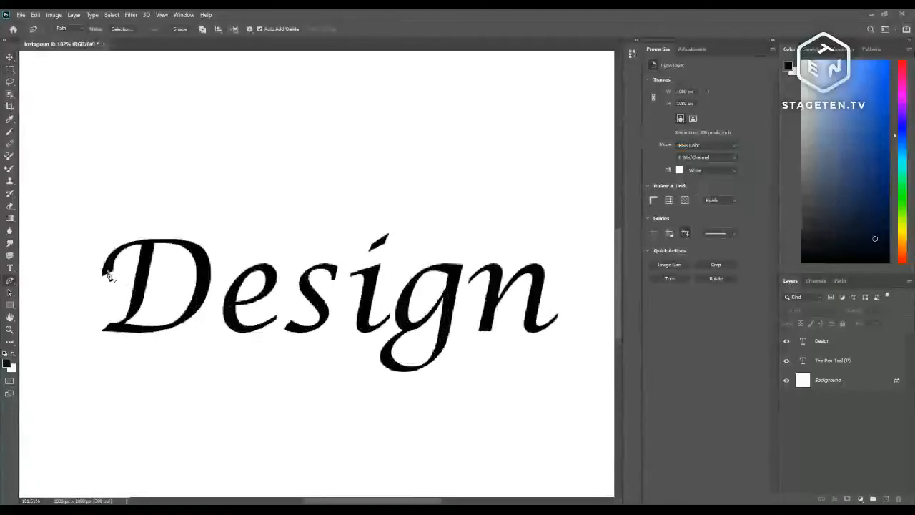
left_click_drag(190, 249, 271, 266)
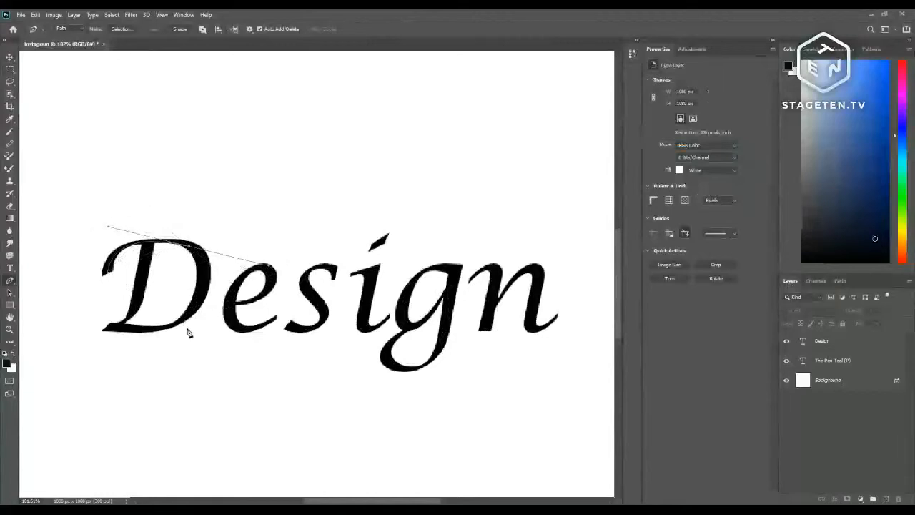
left_click_drag(183, 318, 158, 337)
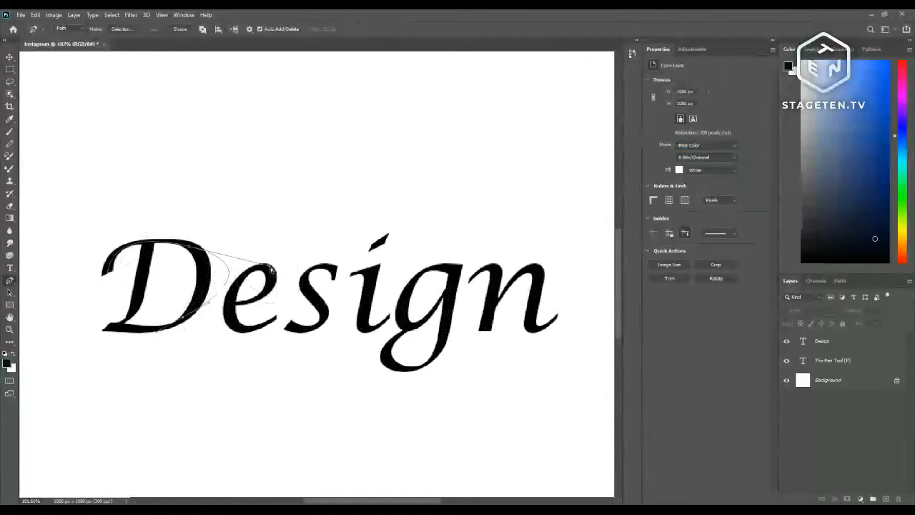
left_click_drag(269, 265, 214, 270)
left_click_drag(129, 191, 107, 225)
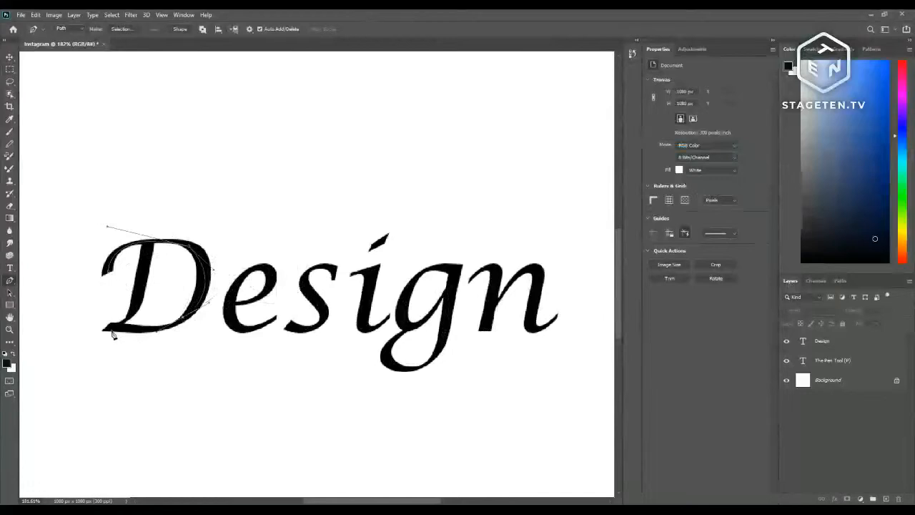
- Continue the D tracing through its lower-left foot to the top of the stem, and adjust the handles along the stem
left_click_drag(111, 328, 100, 326)
mouse_move(148, 244)
left_mouse_down()
mouse_move(159, 212)
mouse_move(146, 206)
left_mouse_up()
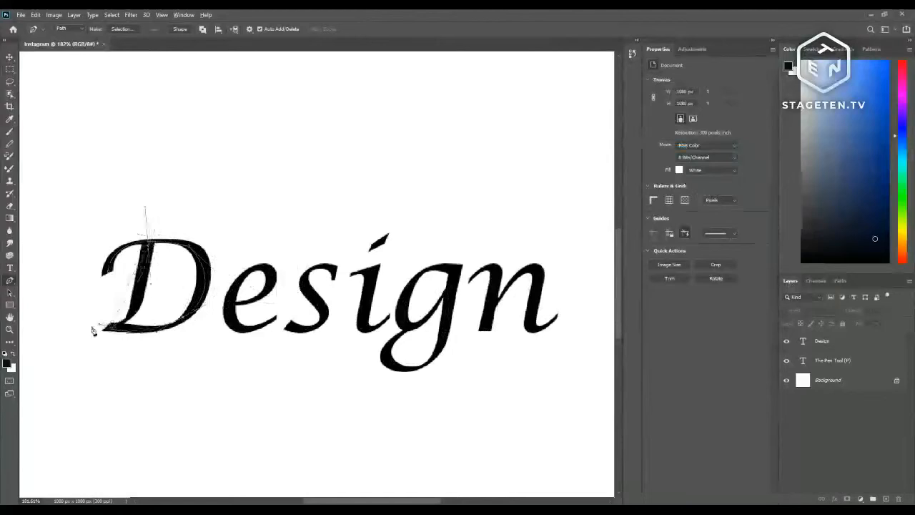
left_click_drag(99, 326, 131, 326)
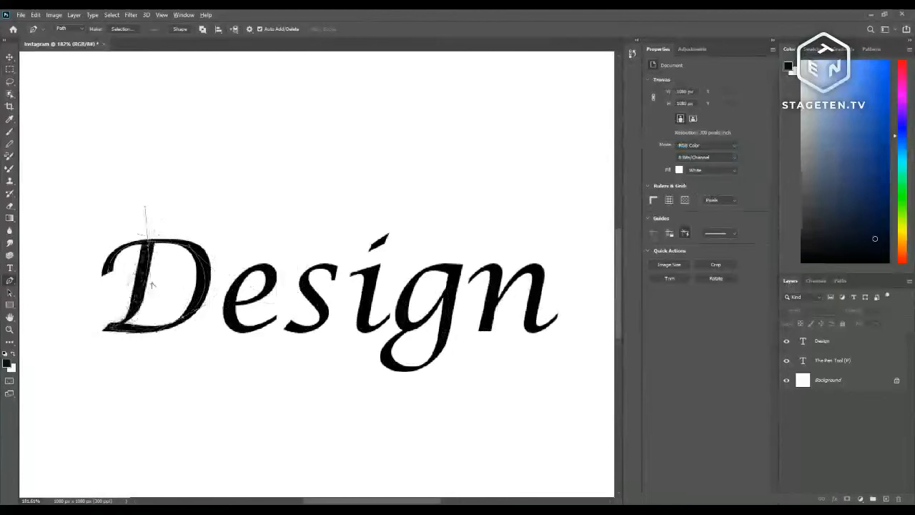
left_click_drag(151, 284, 131, 326)
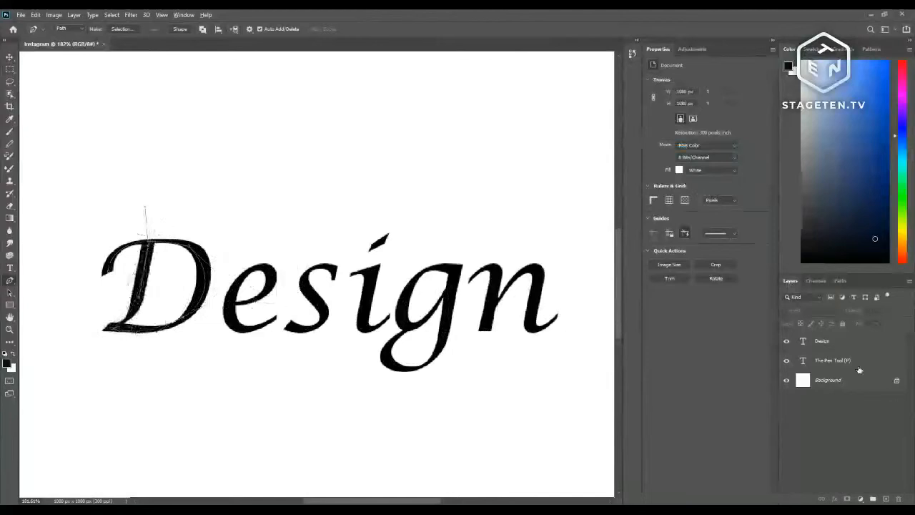
- Create a separate new path and trace the crossbar and upper loop of the letter e with curved anchors
left_click(841, 281)
left_click(886, 498)
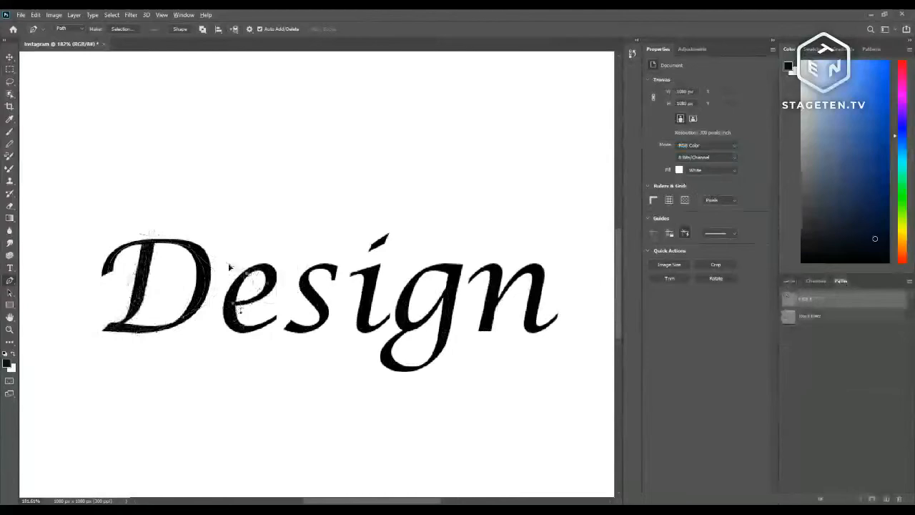
left_click_drag(228, 264, 189, 298)
left_click_drag(305, 246, 303, 251)
left_click_drag(241, 311, 236, 308)
left_click(236, 308)
left_click(265, 270)
left_click_drag(261, 268, 217, 263)
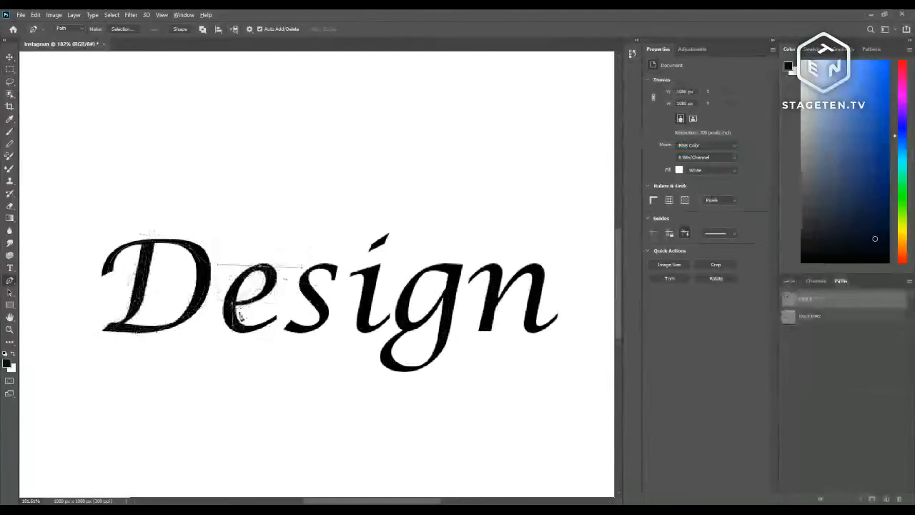
- Extend the e tracing around its inner curve to the lower tail, and adjust the handles of the top anchor
left_click(243, 319)
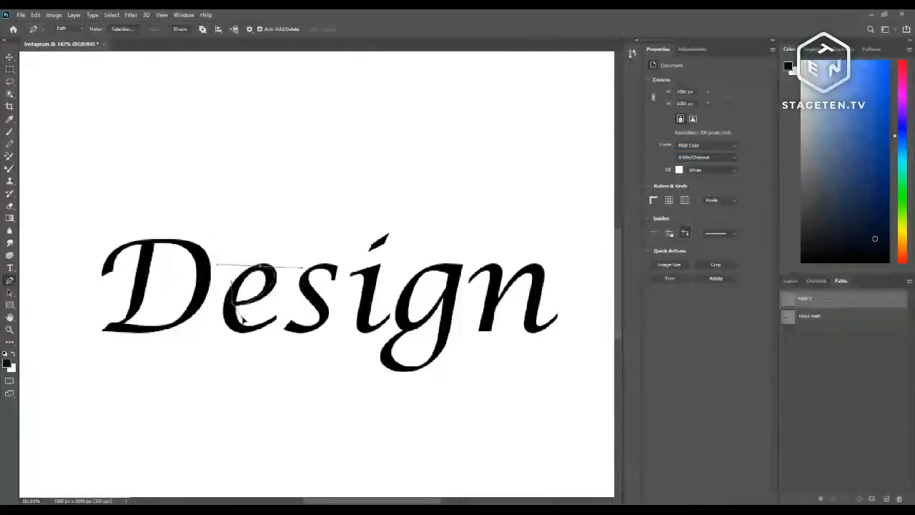
left_click_drag(243, 319, 256, 307)
left_click_drag(302, 268, 289, 273)
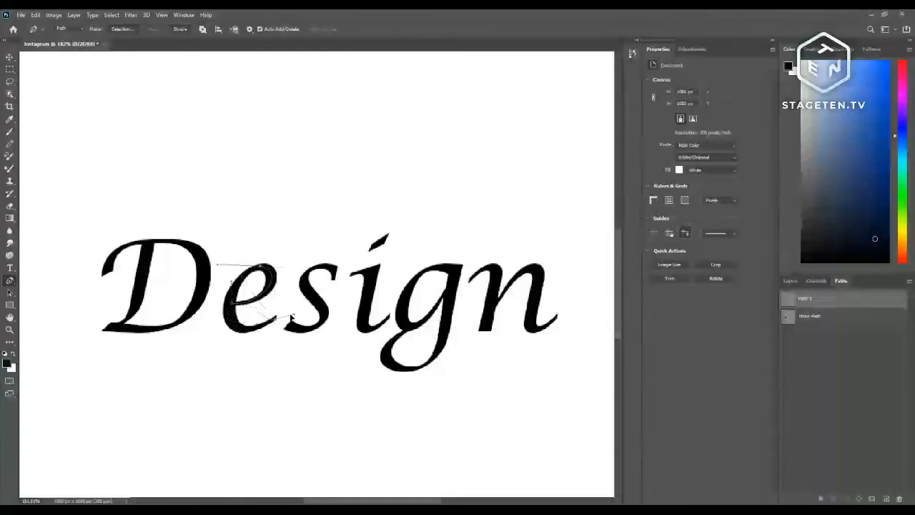
left_click_drag(277, 324, 336, 276)
left_click_drag(217, 265, 217, 285)
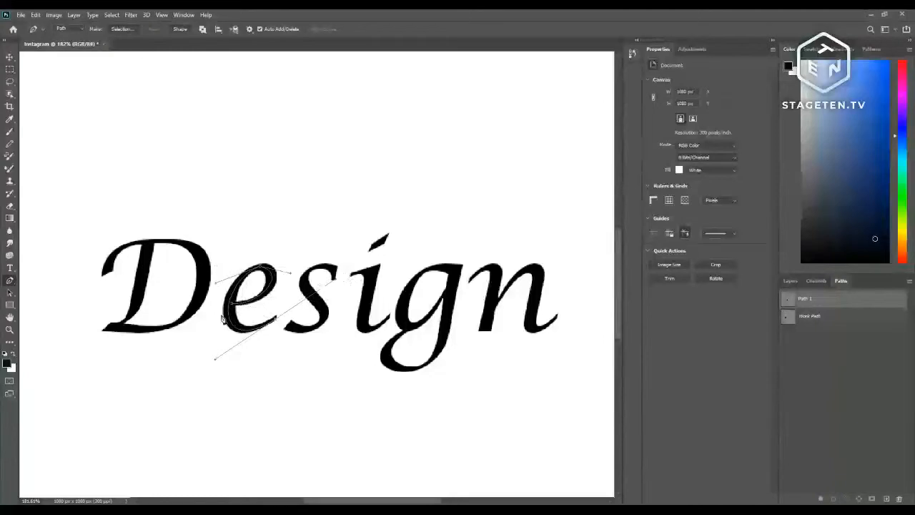
- Activate the Move tool and delete both the path traced on the e and the work path
left_click(8, 58)
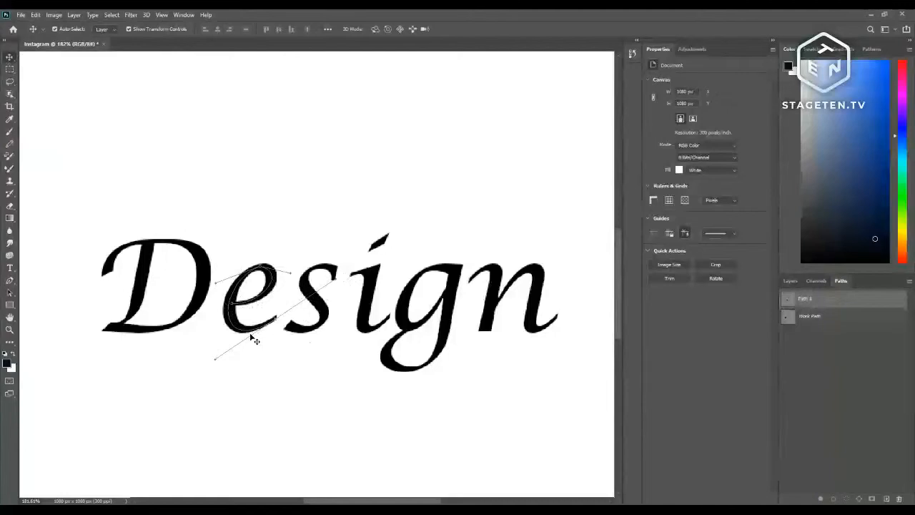
left_click(791, 280)
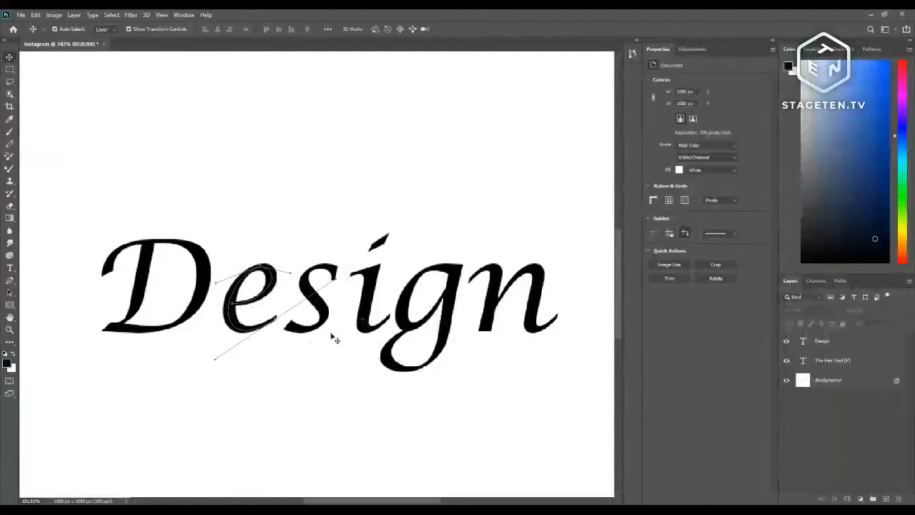
left_click(841, 280)
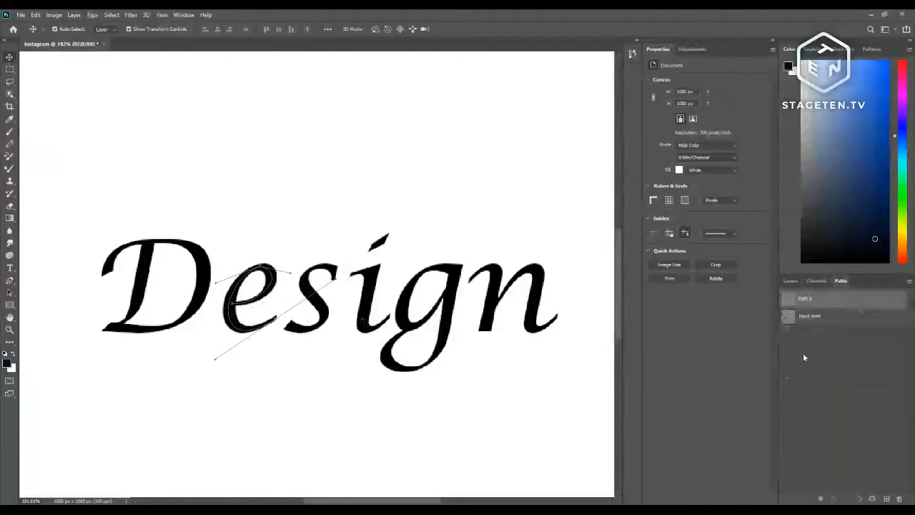
key("Delete")
left_click(825, 301)
key("Delete")
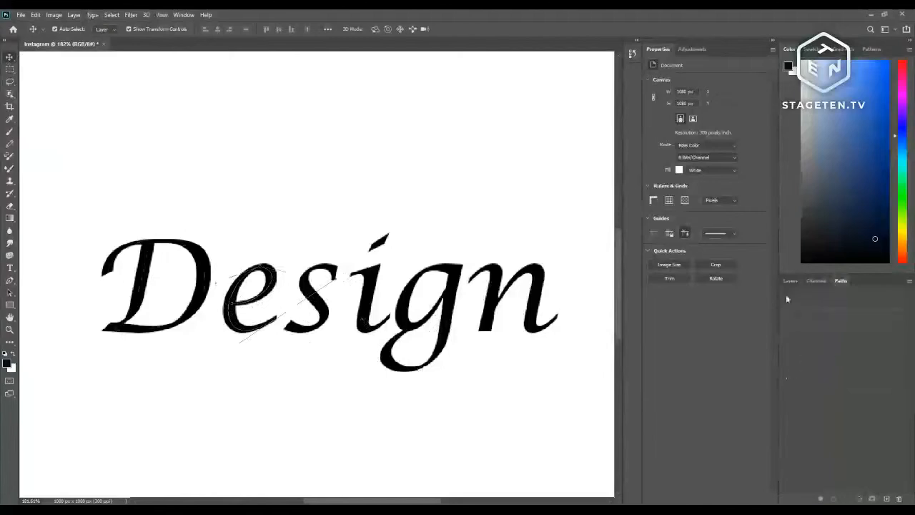
- Delete the "Design" text layer, keeping the title and background layers
left_click(789, 280)
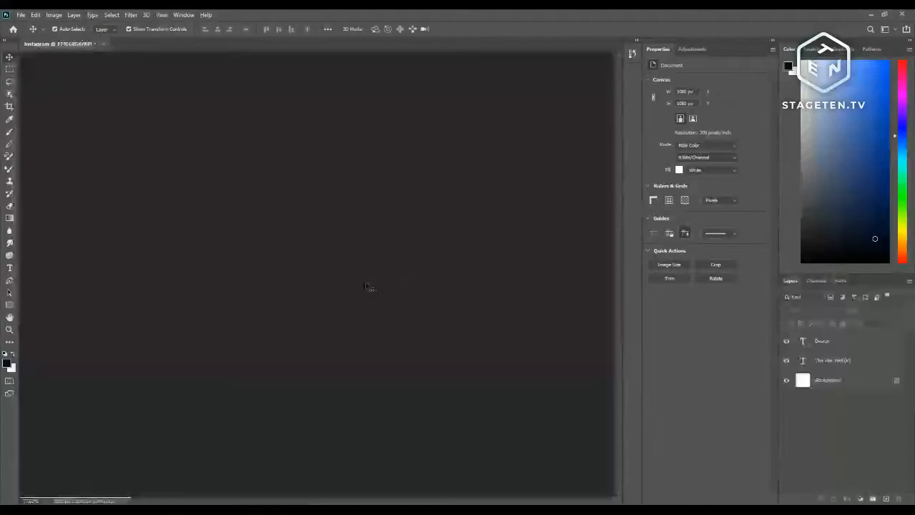
left_click(402, 300)
key("Delete")
scroll(342, 292, "up", 3)
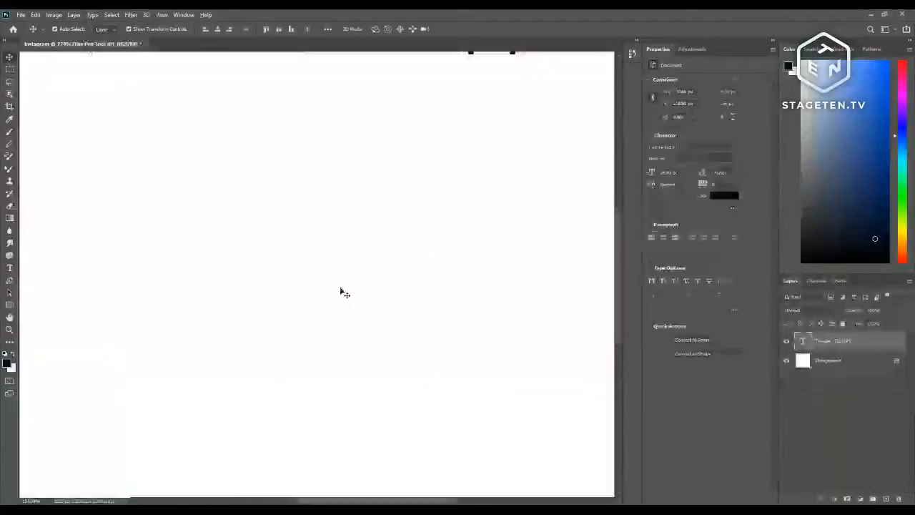
- Draw a closed, curved path with four anchors below the title using the Pen tool in Path mode
key("p")
left_click(841, 281)
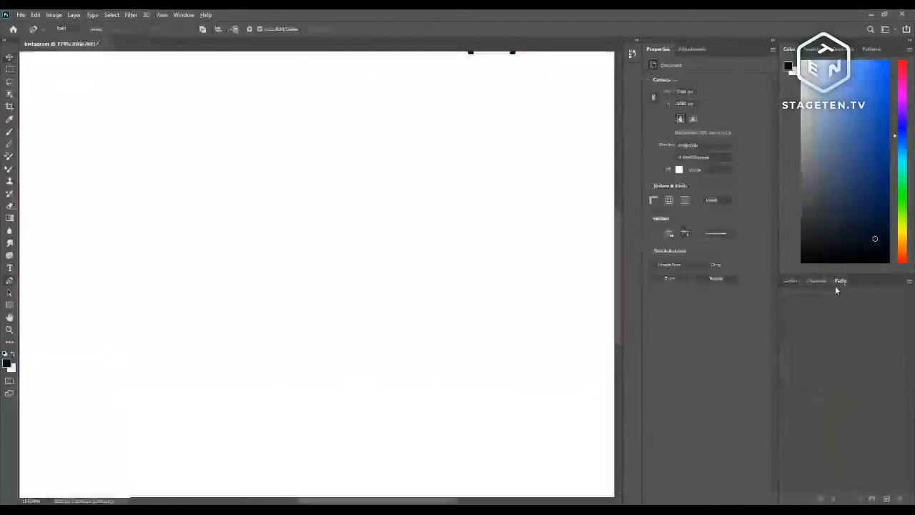
scroll(550, 311, "down", 2)
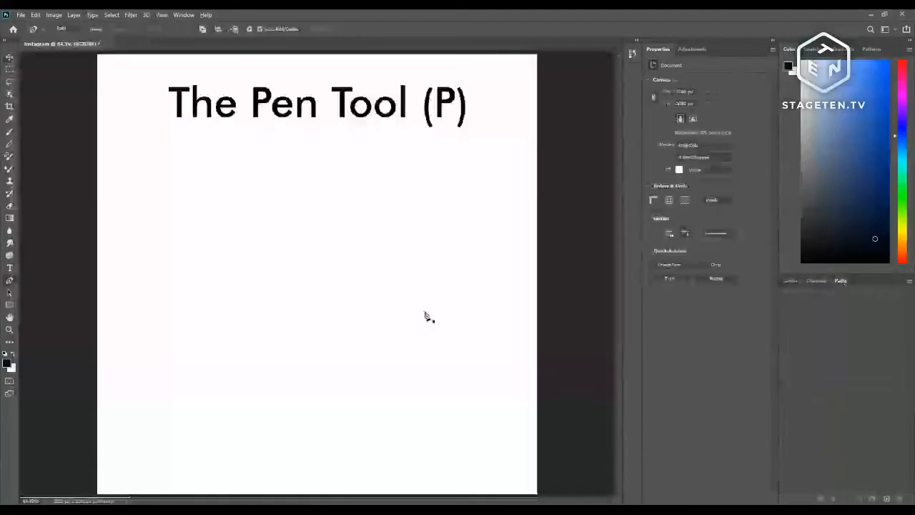
left_click(66, 29)
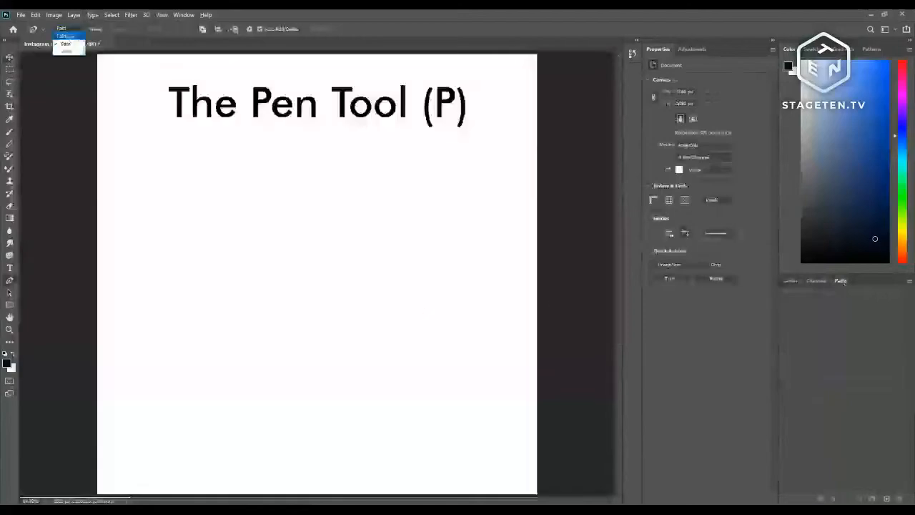
left_click(71, 30)
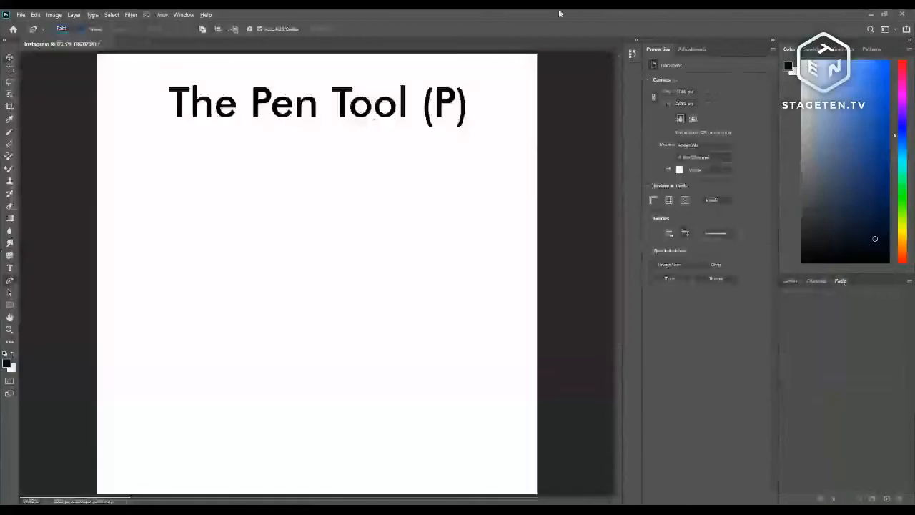
left_click(156, 257)
left_click_drag(338, 225, 400, 248)
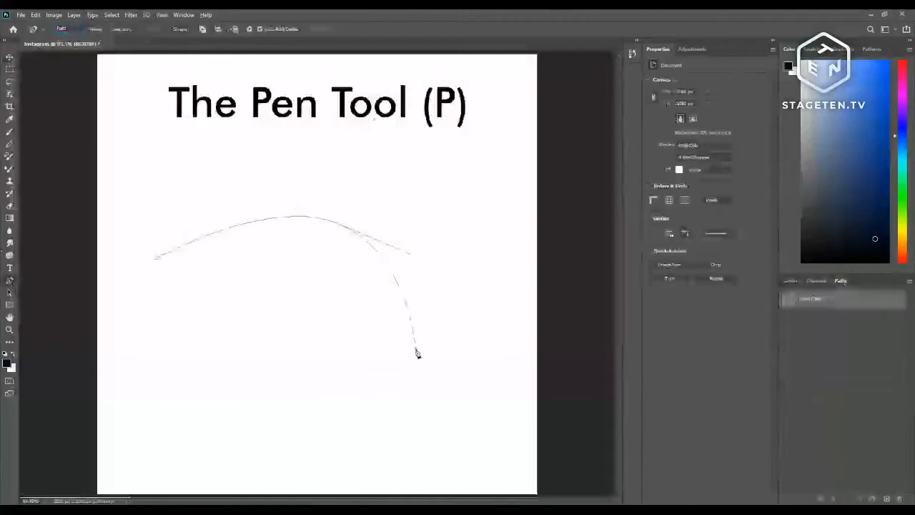
left_click_drag(418, 350, 380, 394)
left_click_drag(201, 411, 178, 409)
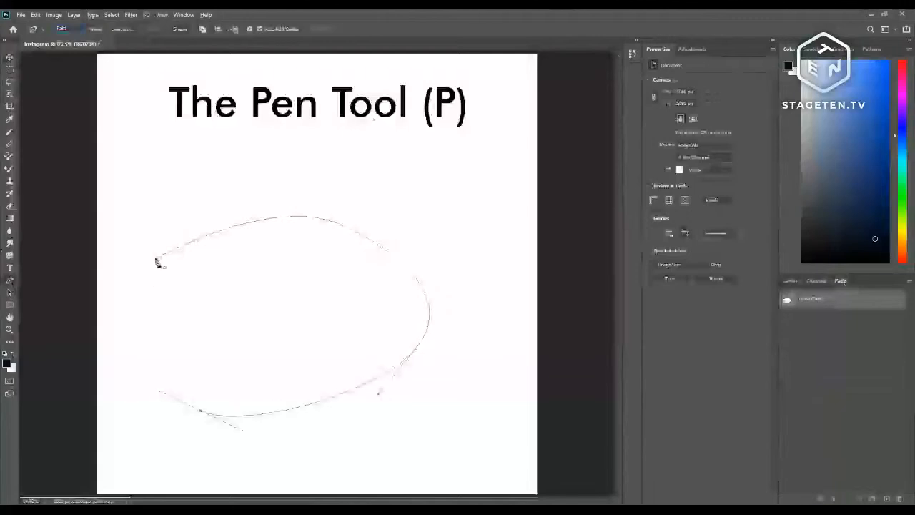
left_click(157, 261)
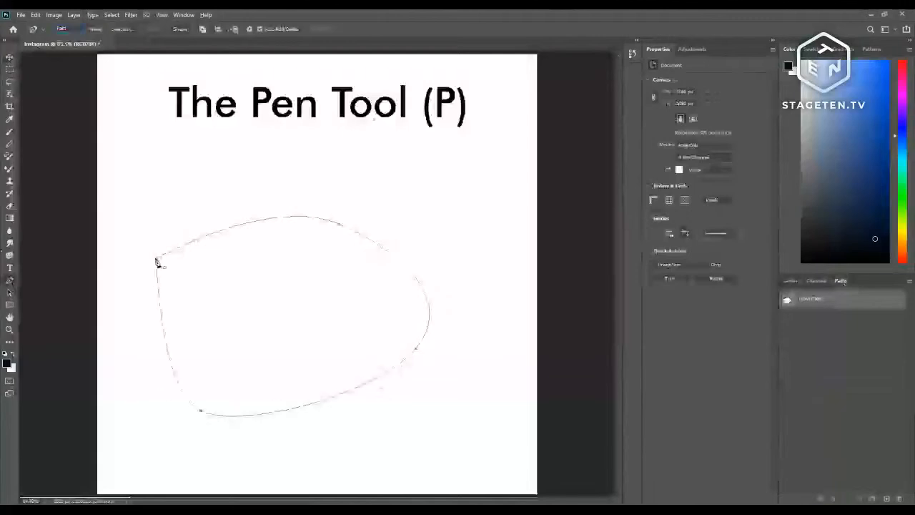
- Fill the closed path with a Solid Color fill layer in medium blue and deselect it
left_click(14, 59)
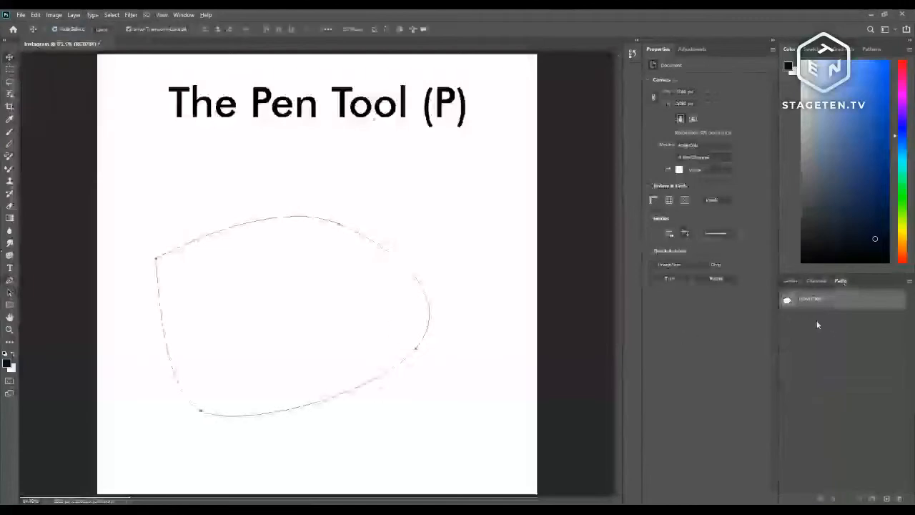
left_click(790, 280)
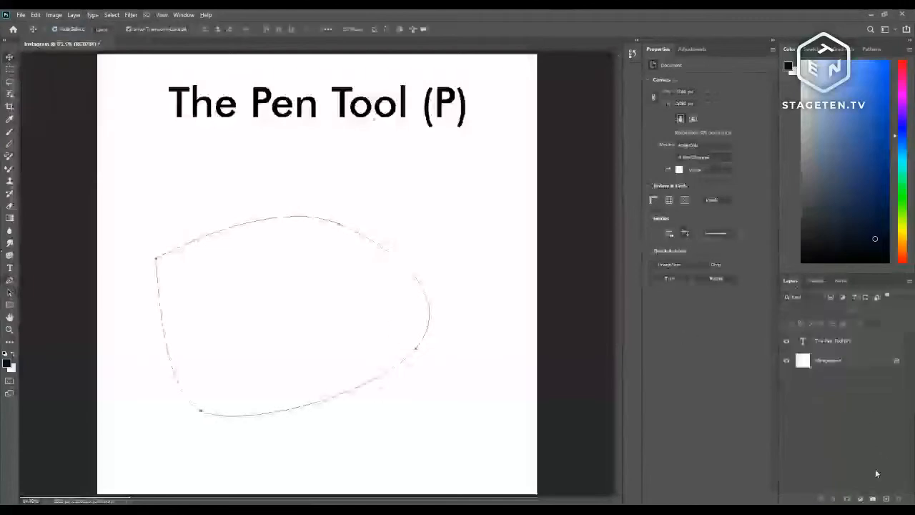
left_click(862, 499)
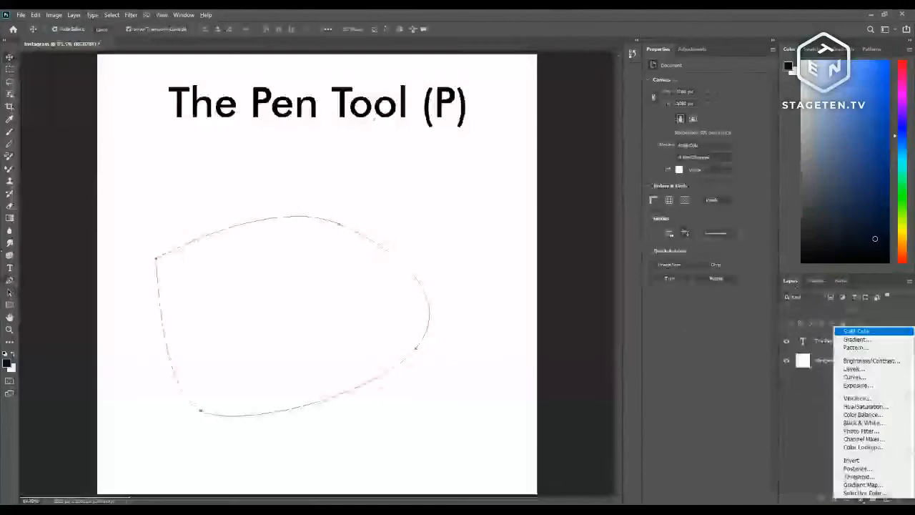
left_click(867, 332)
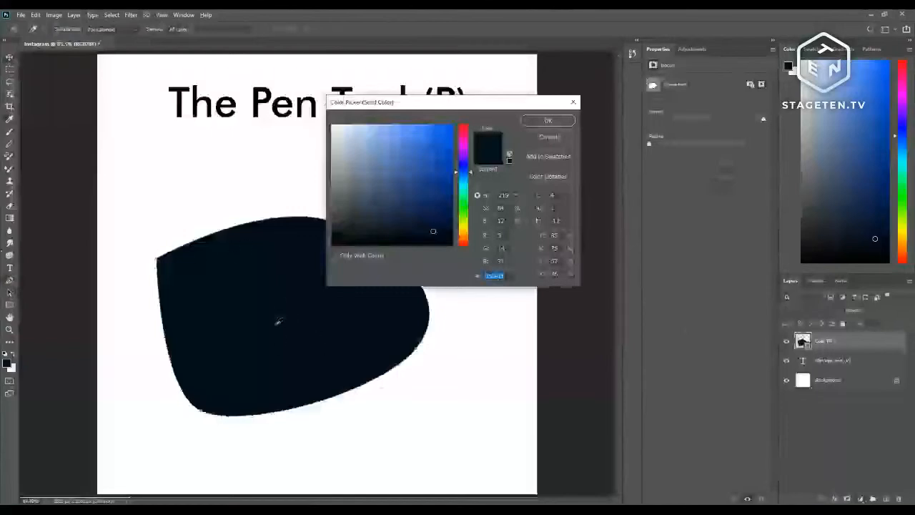
left_click(414, 173)
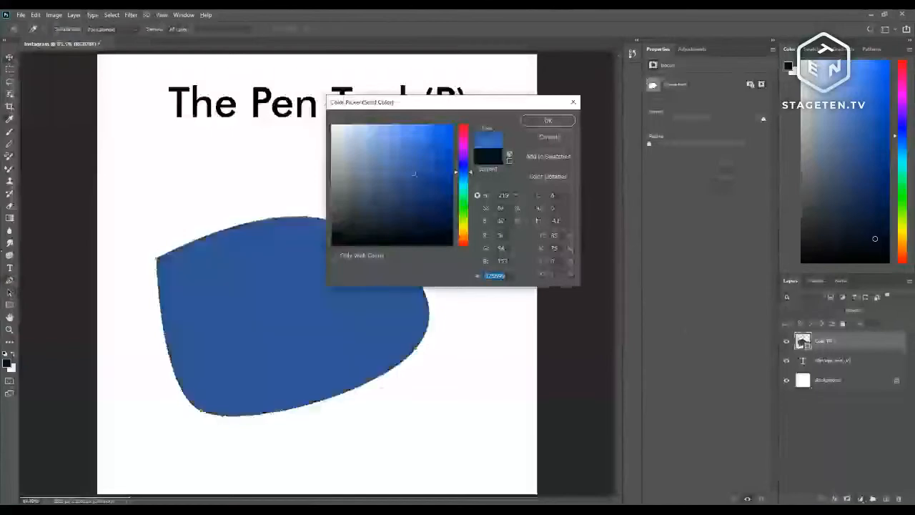
mouse_move(423, 152)
left_mouse_down()
mouse_move(430, 178)
mouse_move(431, 149)
mouse_move(435, 179)
mouse_move(416, 177)
left_mouse_up()
left_click(547, 120)
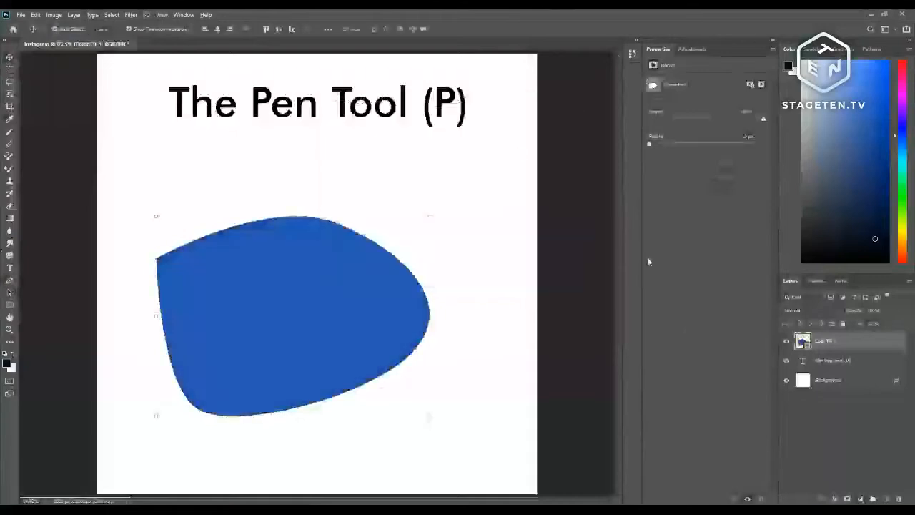
left_click(813, 414)
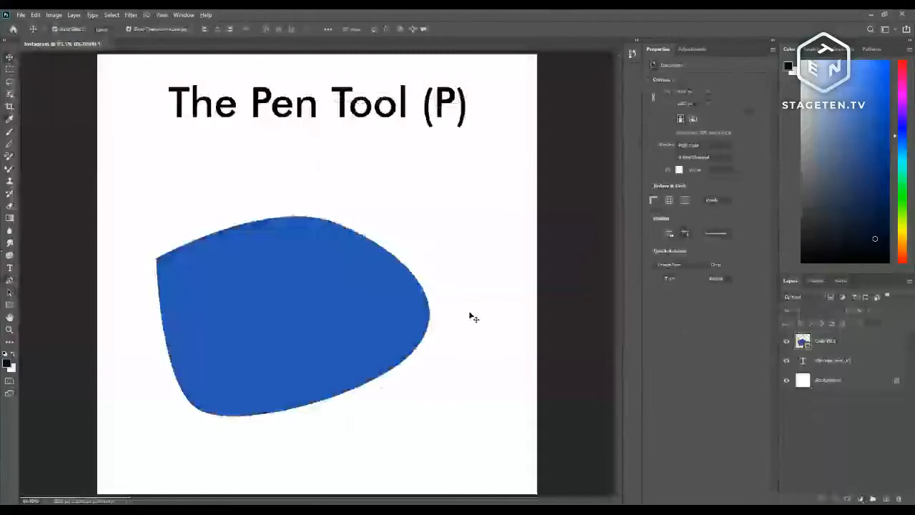
- Move the blue shape toward the canvas's left edge and draw a small blue circle beside it with the Ellipse tool
left_click_drag(335, 351, 274, 323)
left_click(9, 305)
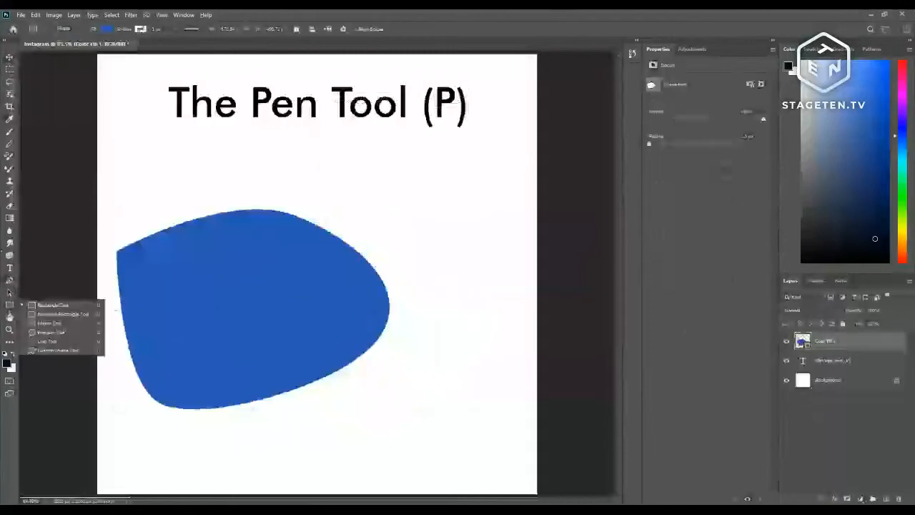
left_click(38, 323)
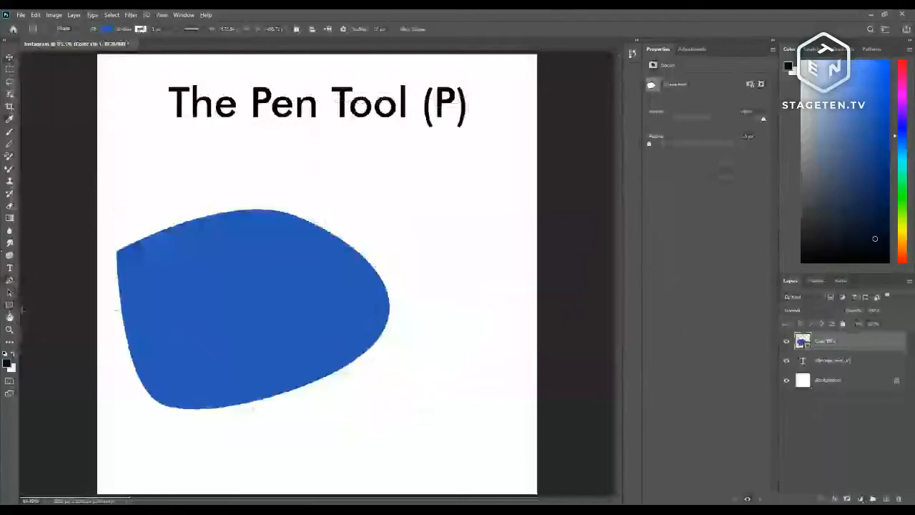
left_click(10, 305)
left_click(96, 321)
left_click_drag(450, 230, 512, 293)
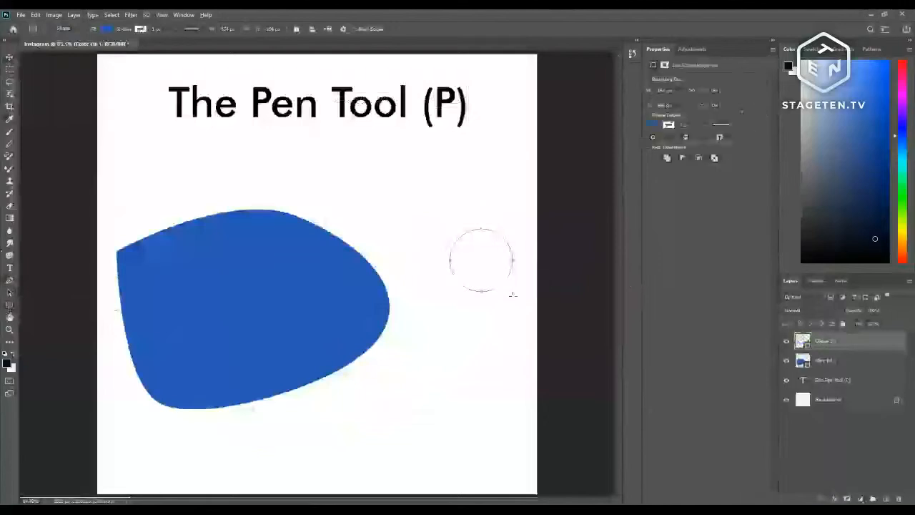
key("v")
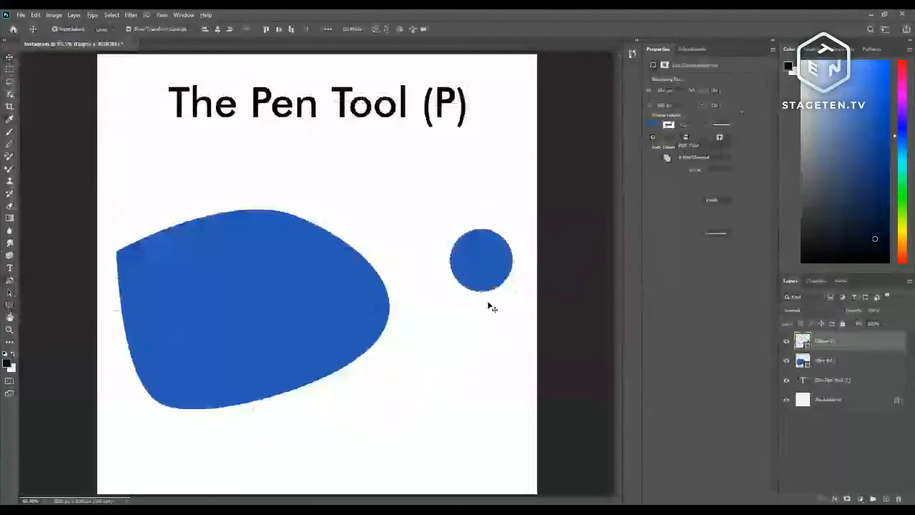
left_click(490, 306)
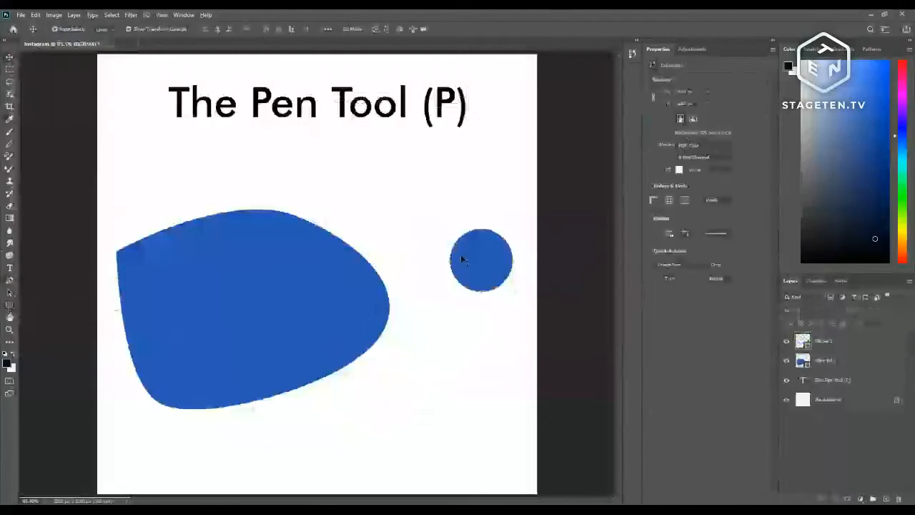
- Try scaling the circle up with Free Transform until it overlaps most of the blue shape
left_click(474, 266)
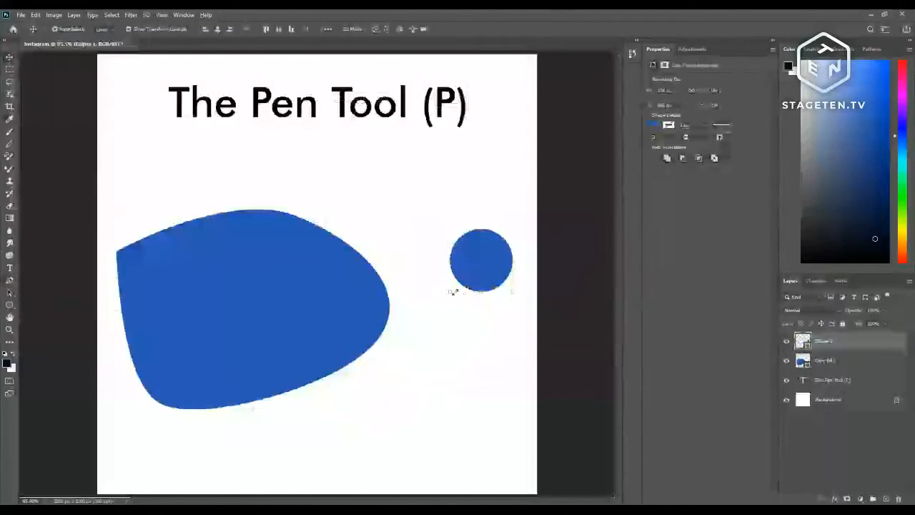
key("ctrl+t")
left_click_drag(453, 291, 292, 450)
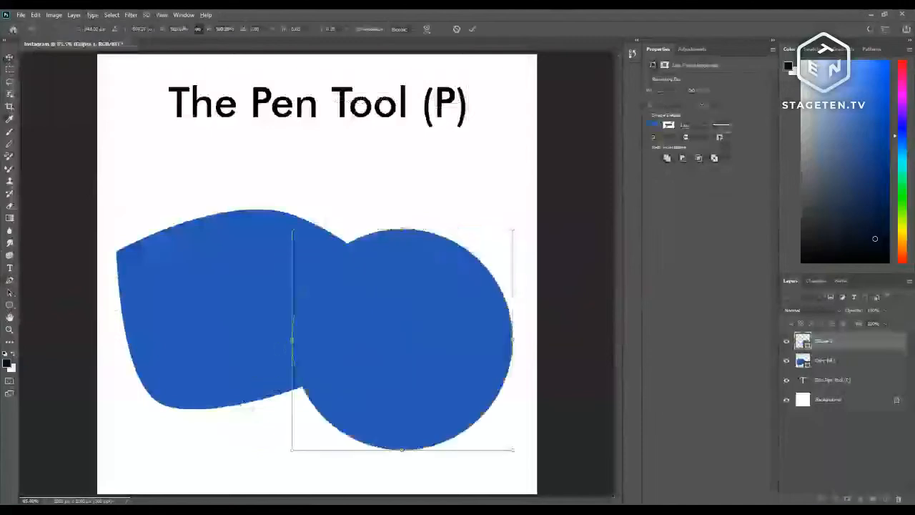
key("ctrl+minus")
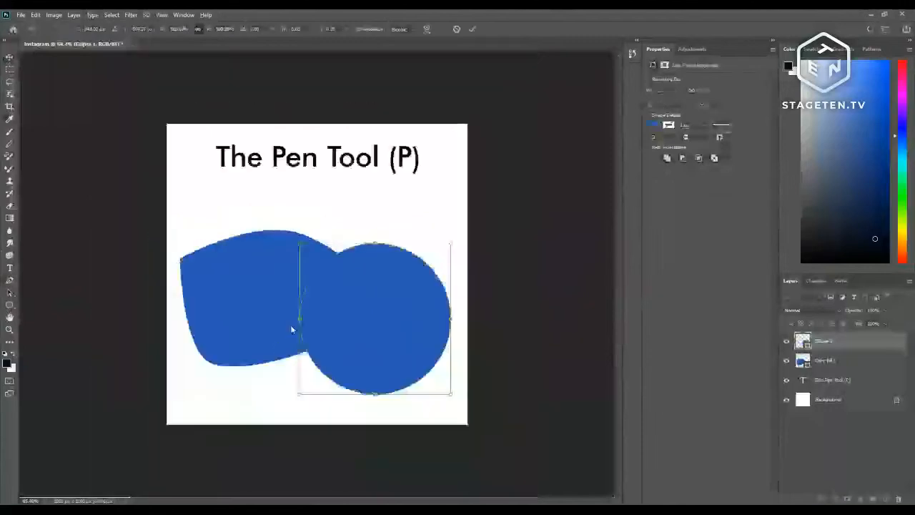
left_click_drag(298, 243, 222, 166)
left_click(472, 30)
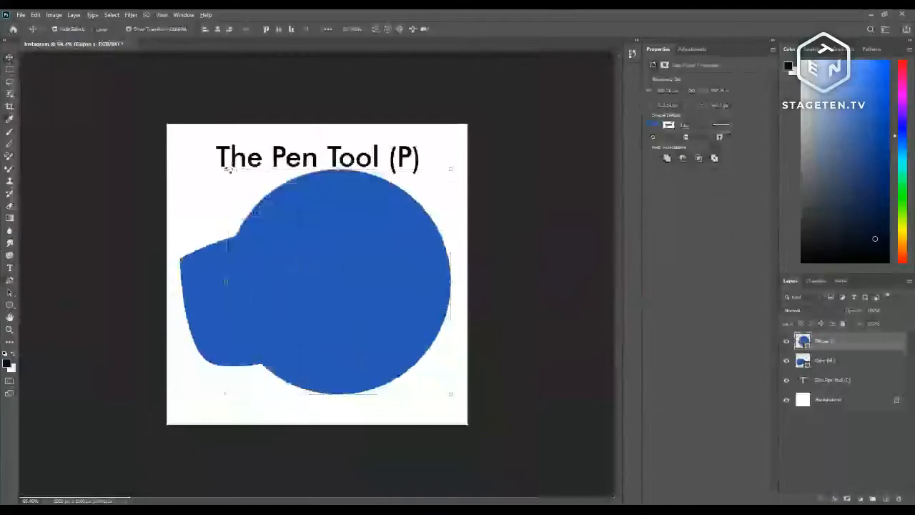
left_click_drag(229, 169, 152, 190)
left_click(471, 29)
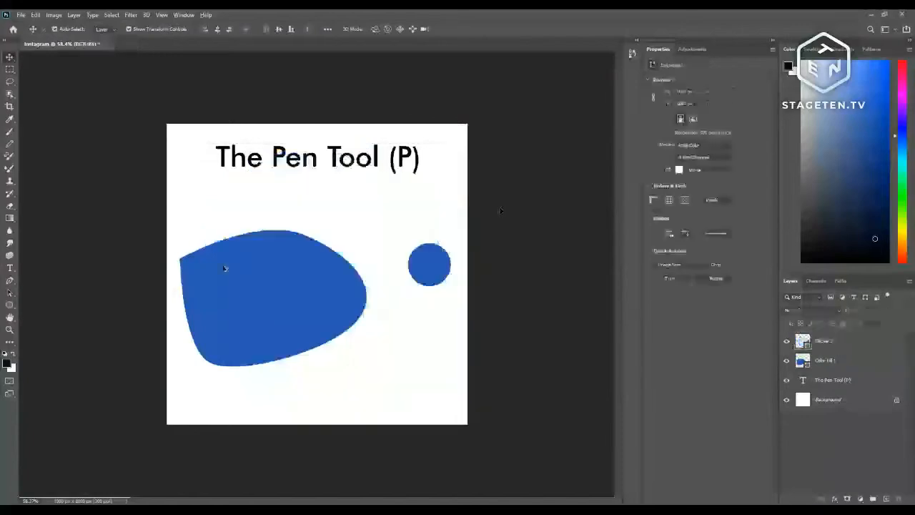
- Select the blue shape's Color Fill layer and delete the leftover work path, keeping the layer's shape path
scroll(235, 302, "up", 4)
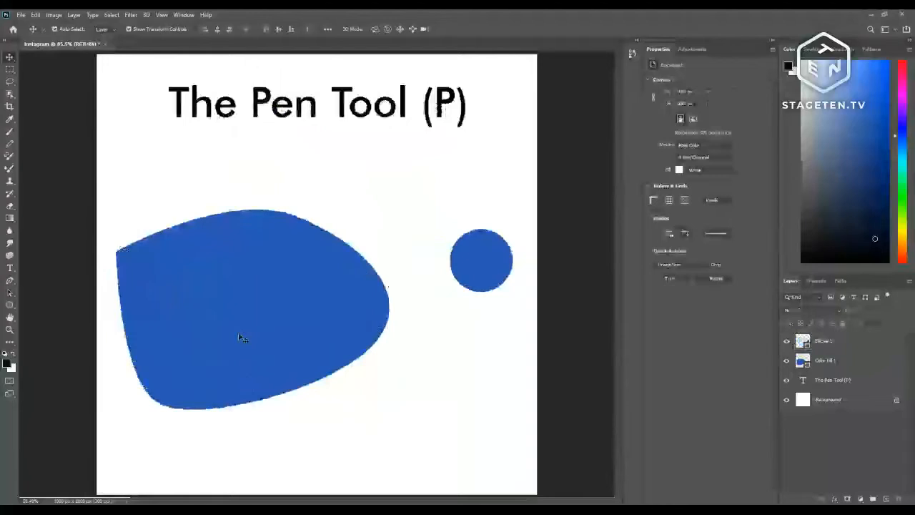
left_click(851, 361)
left_click(844, 341)
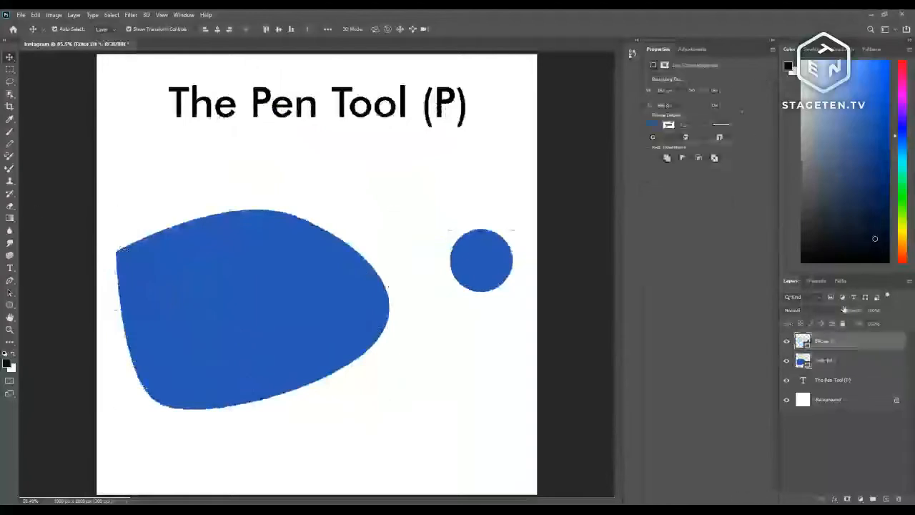
left_click(840, 280)
left_click(791, 280)
left_click(822, 358)
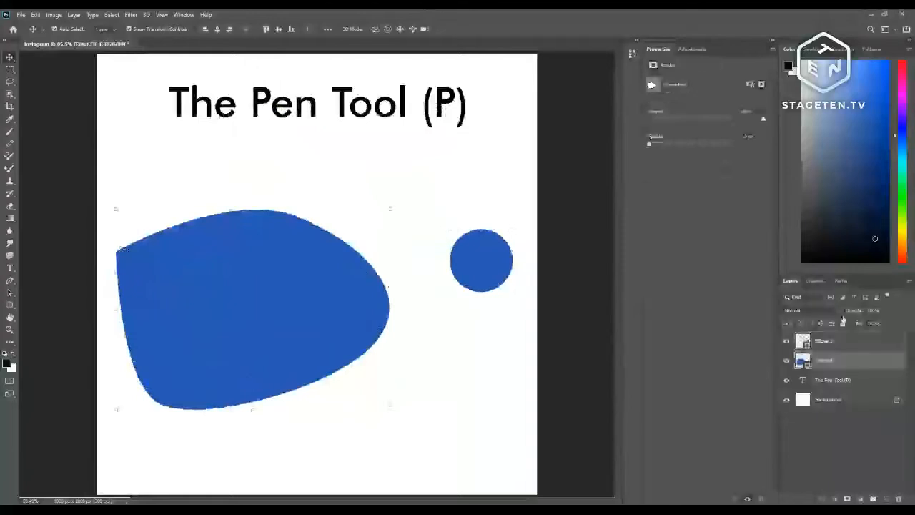
left_click(841, 281)
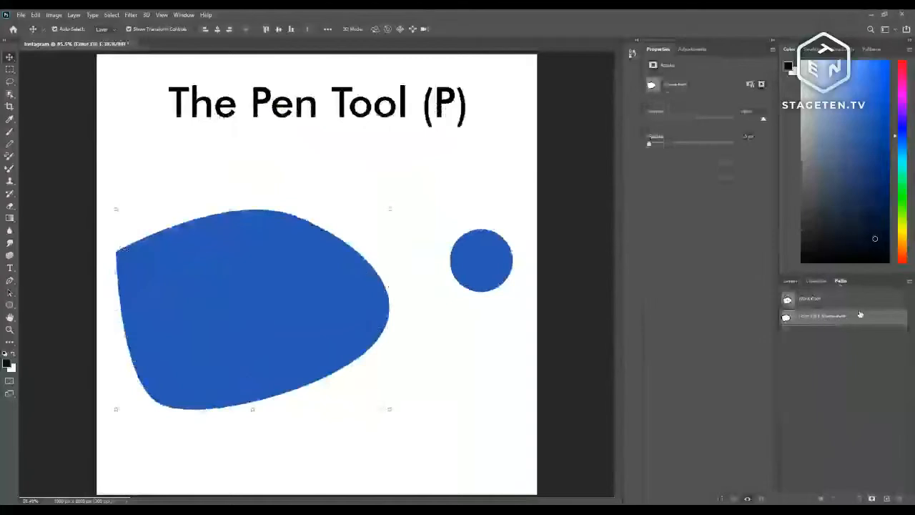
left_click_drag(843, 303, 899, 498)
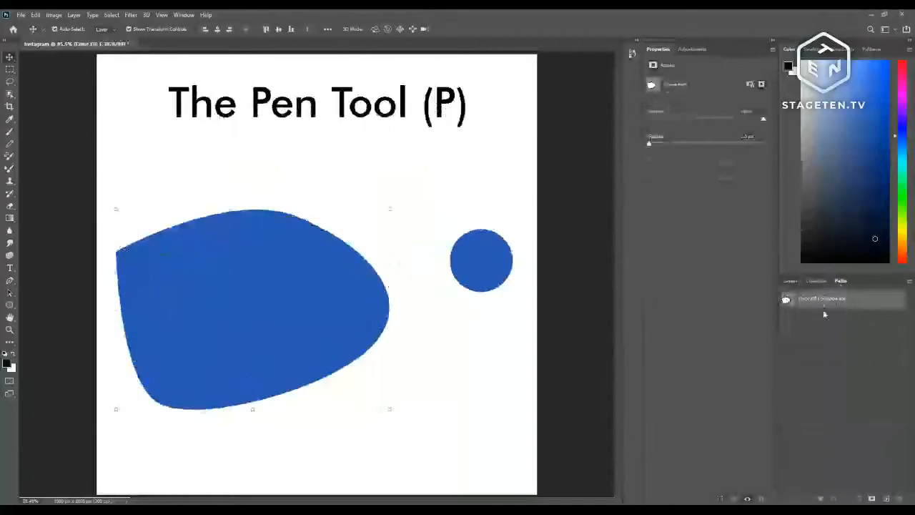
- Delete the shape path of the Color Fill layer together with its blue shape, and check the remaining layers
left_click(789, 280)
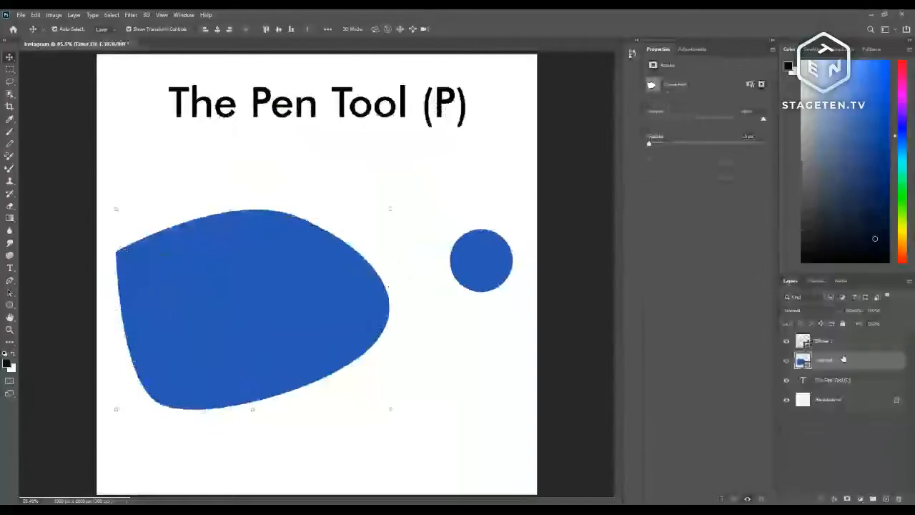
left_click(841, 280)
left_click_drag(843, 301, 900, 498)
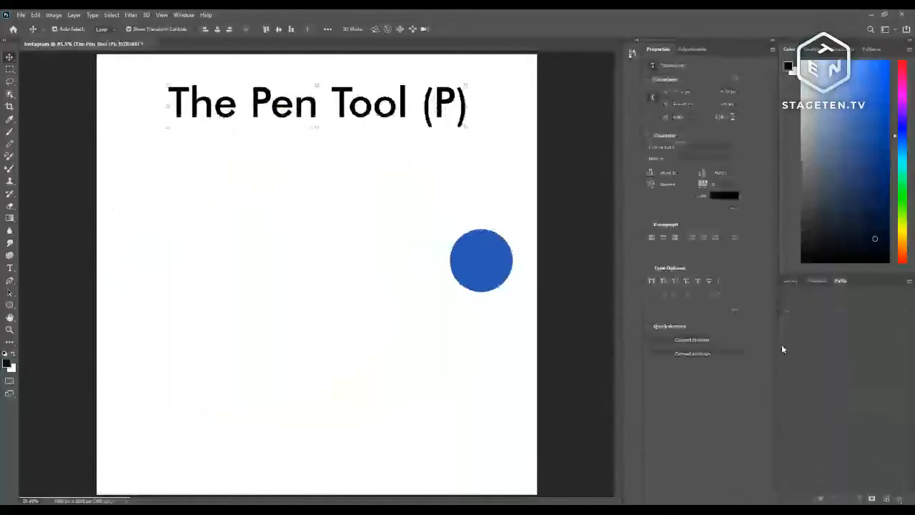
left_click(791, 281)
left_click(842, 281)
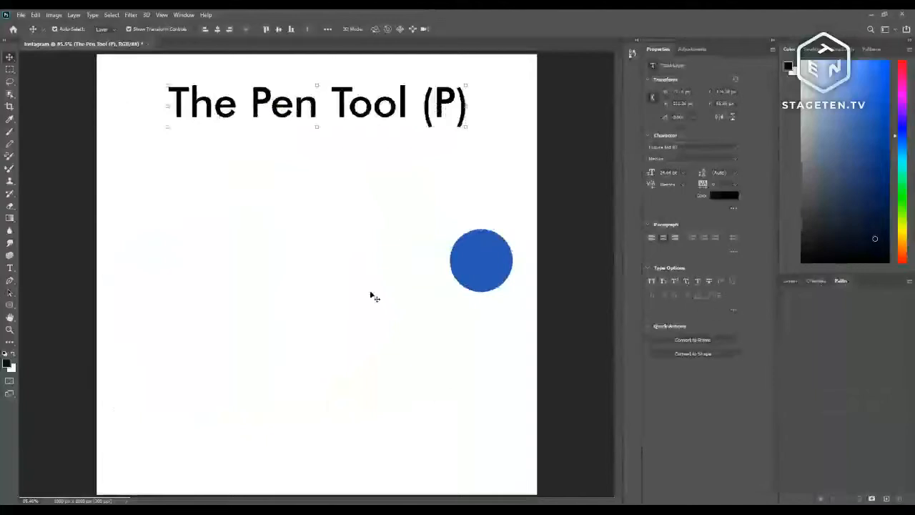
- Set the Pen tool to Shape mode and add a new empty path
key("p")
left_click(70, 28)
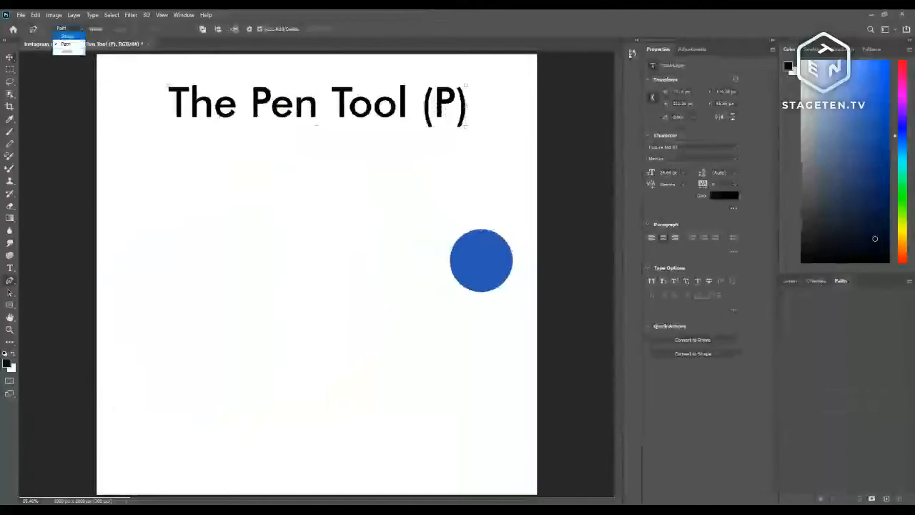
left_click(67, 36)
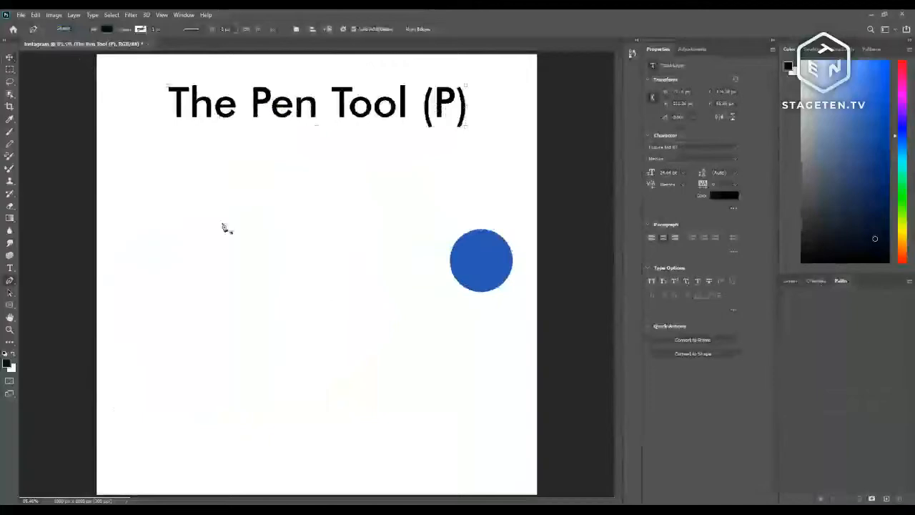
left_click(887, 498)
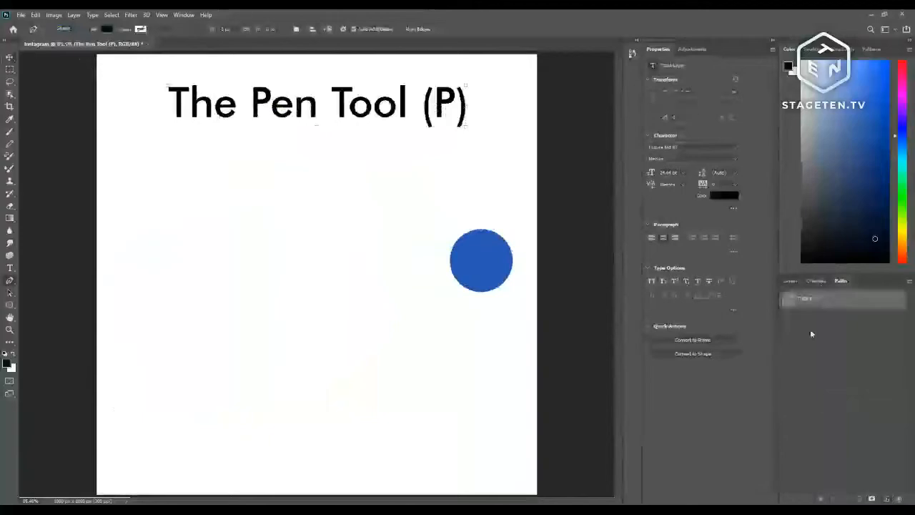
- Draw a closed, curved dark shape with the Pen tool on the canvas's left half below the title
left_click(122, 332)
left_click_drag(128, 247, 153, 243)
left_click_drag(292, 272, 230, 369)
left_click_drag(182, 414, 156, 400)
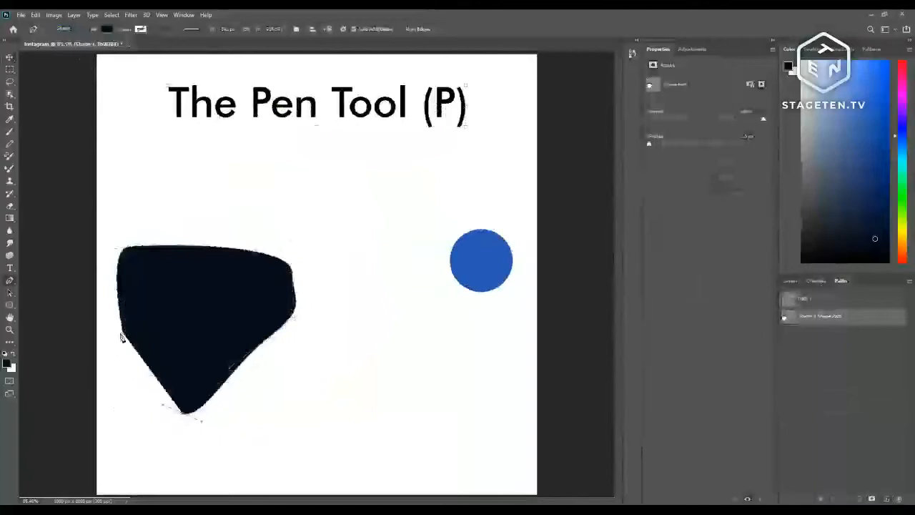
left_click_drag(120, 333, 134, 281)
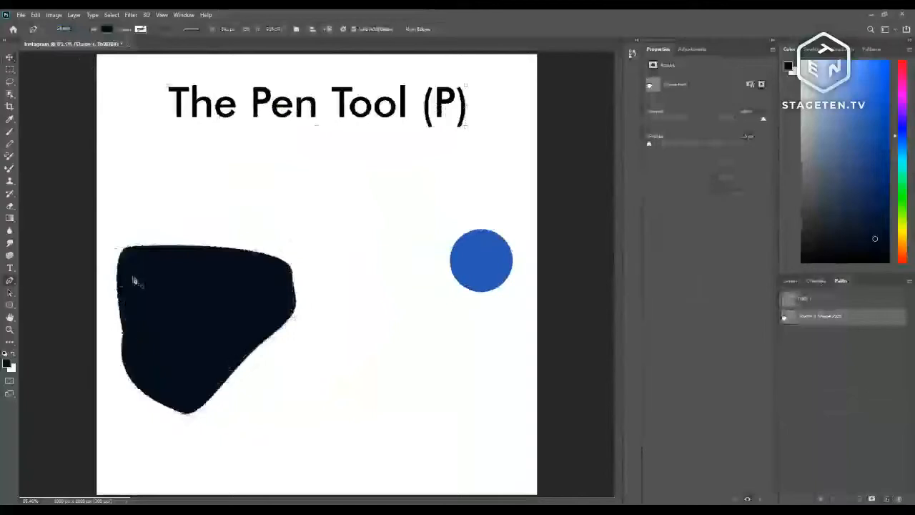
- Move the dark shape up and to the right, and scale it down to roughly a quarter of its width
left_click(10, 58)
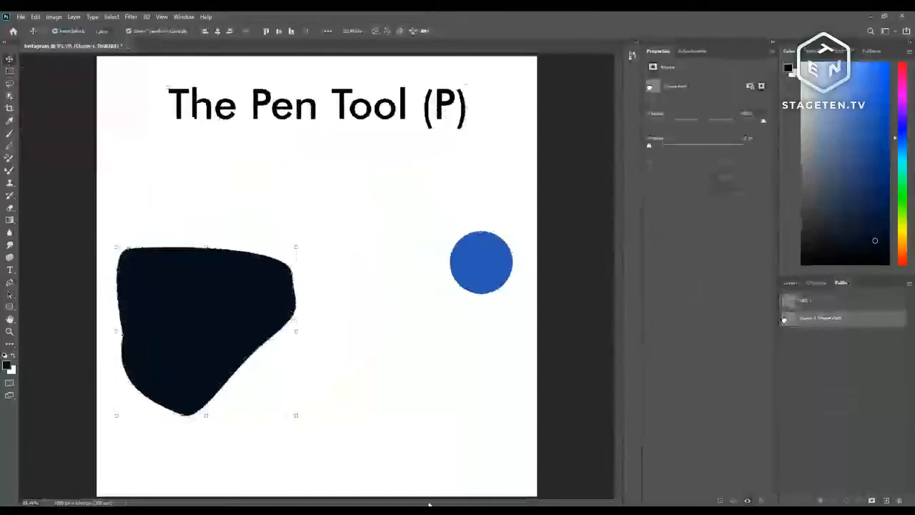
left_click_drag(243, 325, 287, 276)
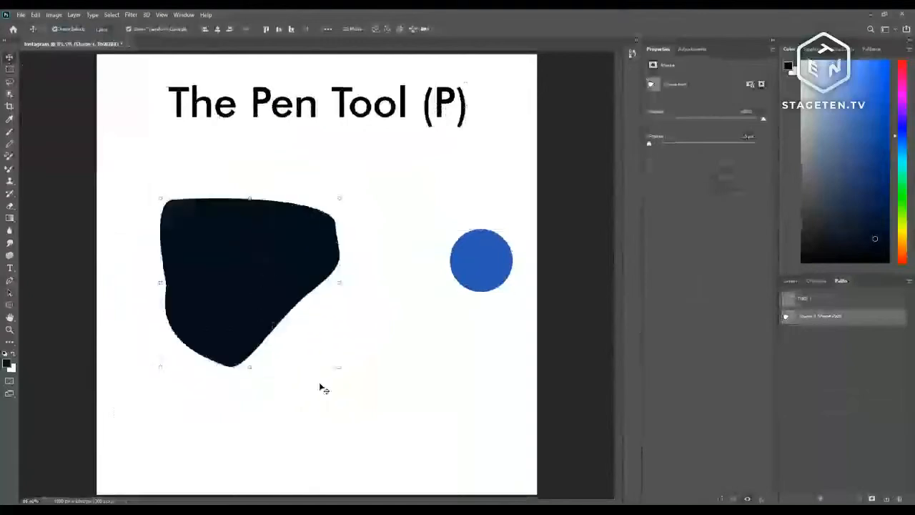
left_click_drag(339, 367, 193, 243)
left_click(473, 29)
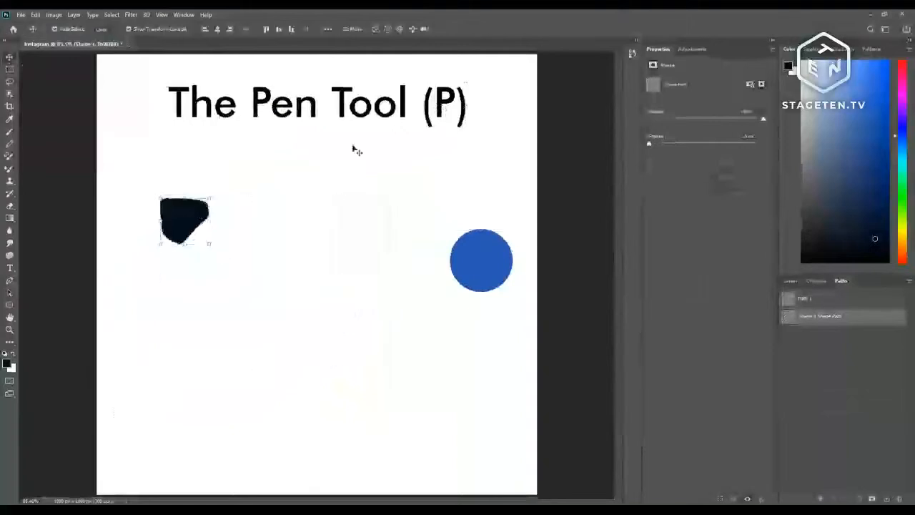
- Delete the blue circle, leaving the small dark shape and the title on the canvas
left_click(449, 384)
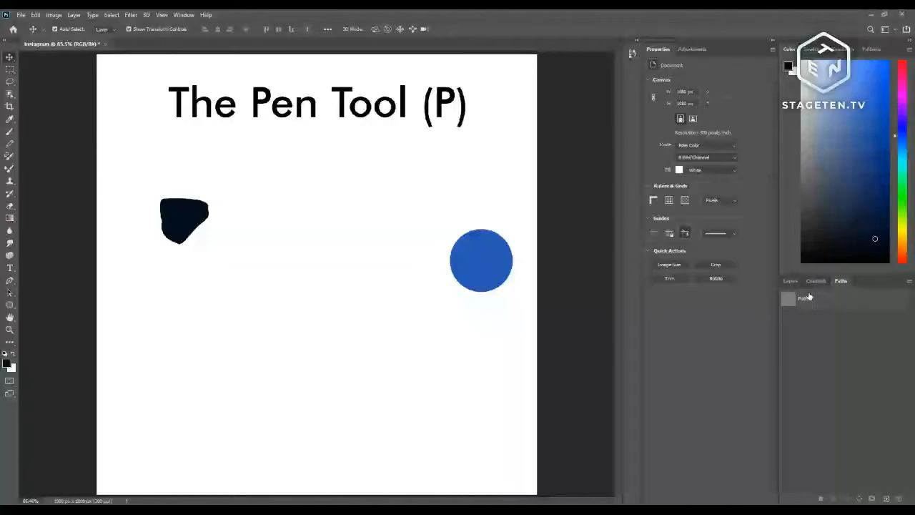
left_click(465, 262)
key("Delete")
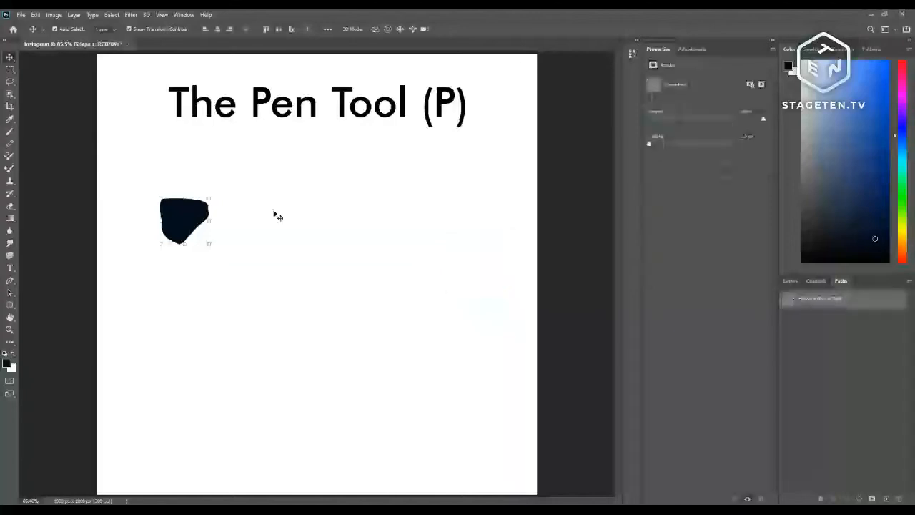
- Delete the small dark shape below the title, then check the layer and path lists
left_click(203, 226)
key("Delete")
left_click(791, 281)
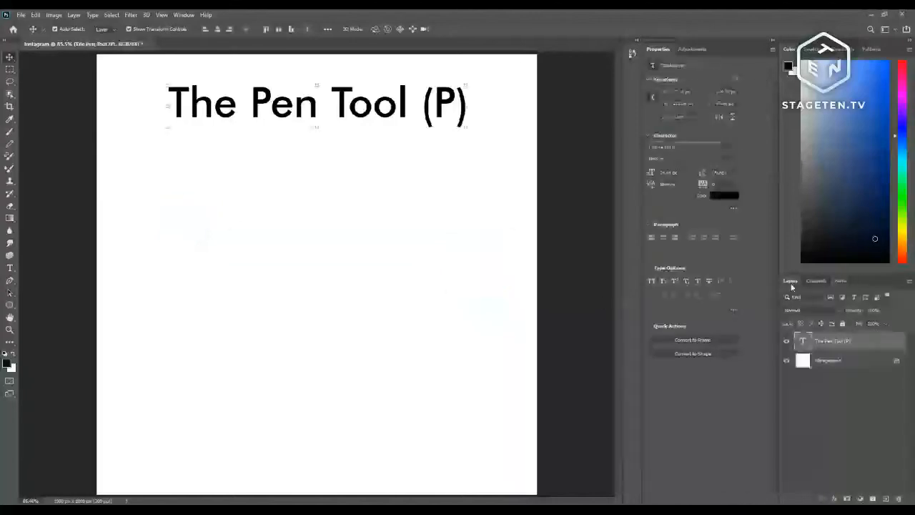
left_click(840, 281)
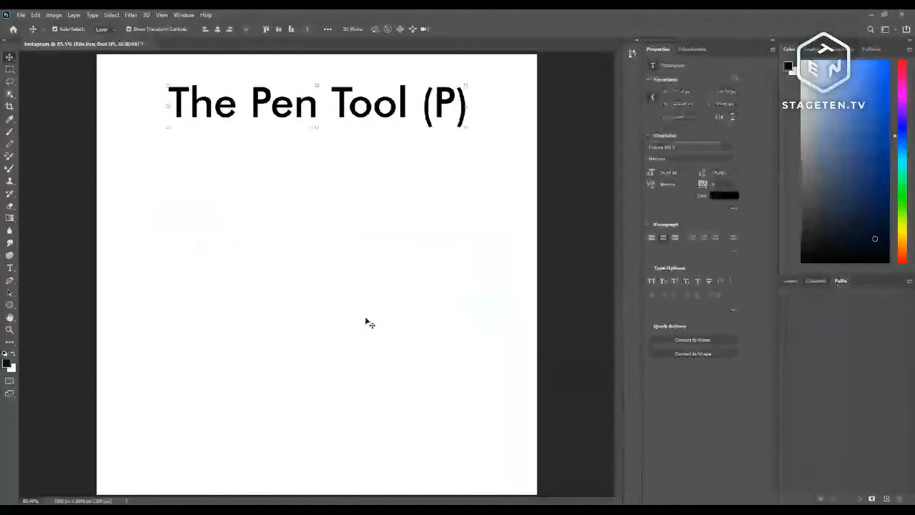
- Draw a straight-edged dark shape with the Pen tool below the title, and delete it
key("p")
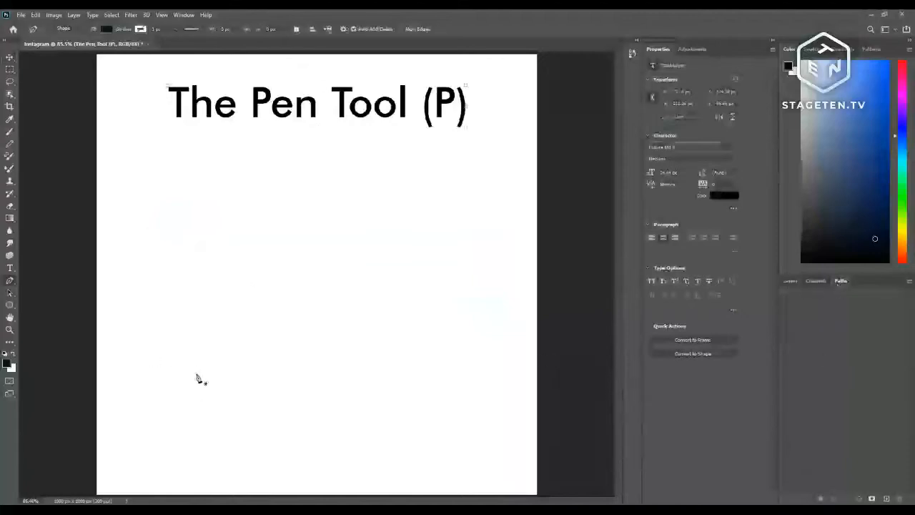
left_click(160, 355)
left_click(172, 244)
left_click(327, 227)
left_click(404, 374)
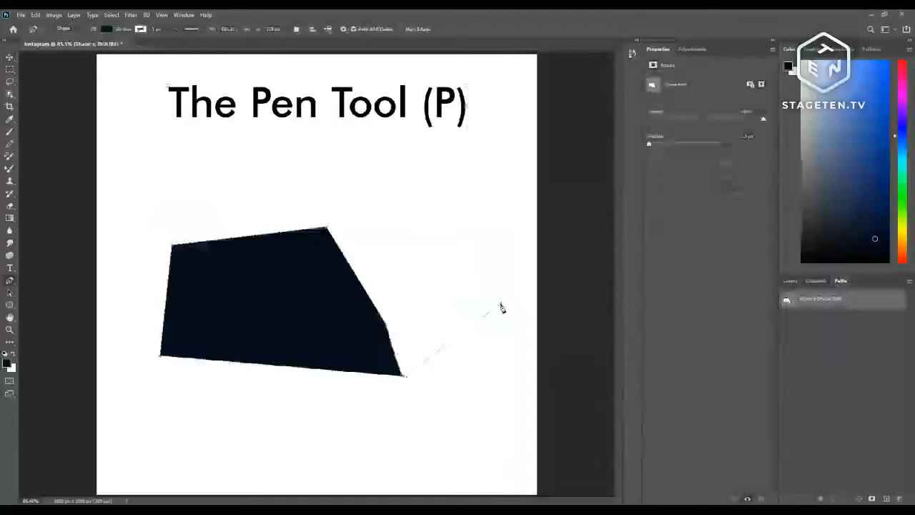
left_click(501, 303)
key("ctrl+z")
left_click(10, 58)
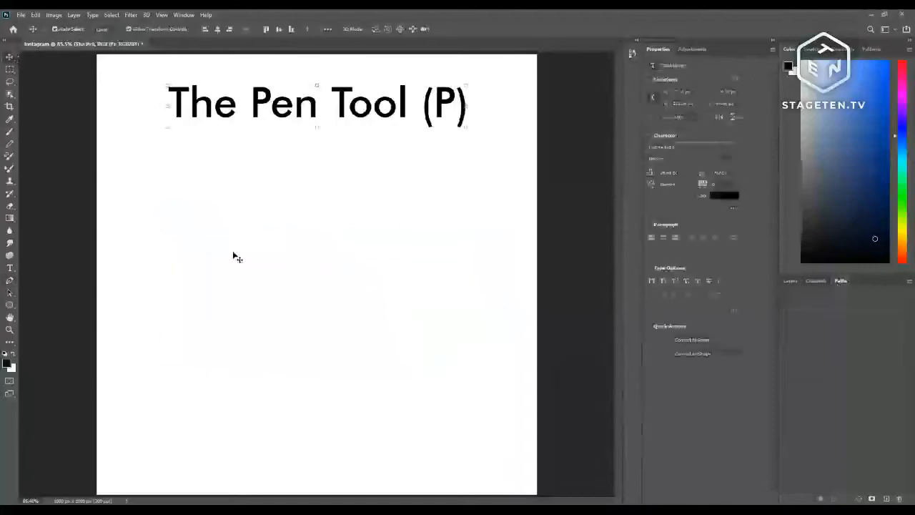
key("Delete")
- Set the Pen tool to Path mode and draw a wide, open path of seven curved anchor points below the title
key("p")
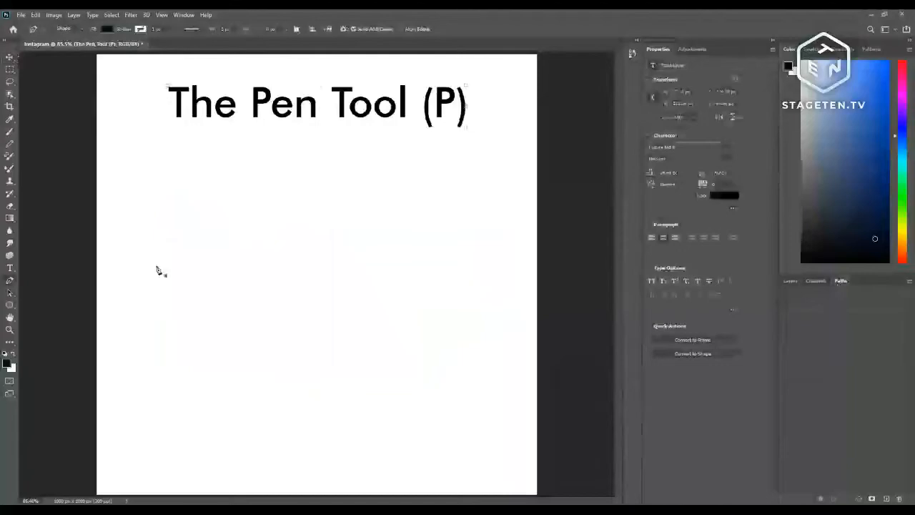
left_click(68, 29)
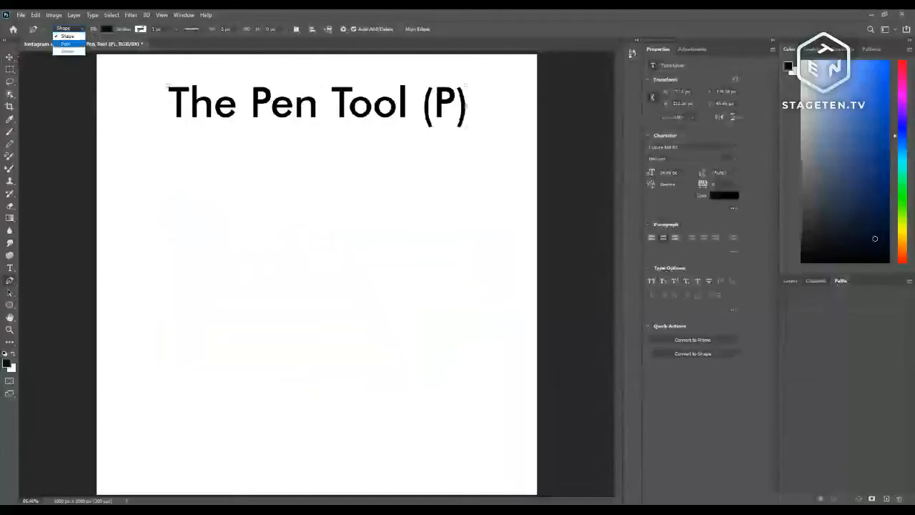
left_click(66, 44)
left_click_drag(131, 328, 131, 362)
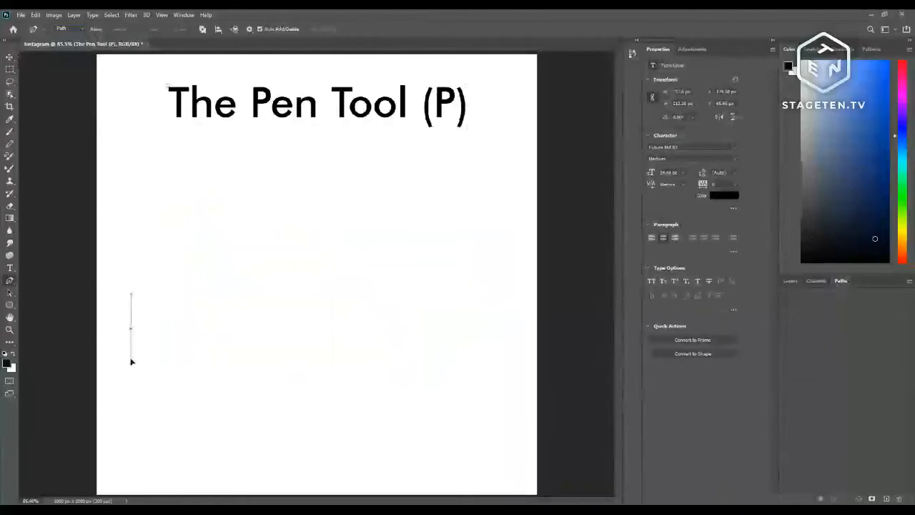
left_click_drag(238, 232, 337, 238)
left_click_drag(494, 261, 501, 329)
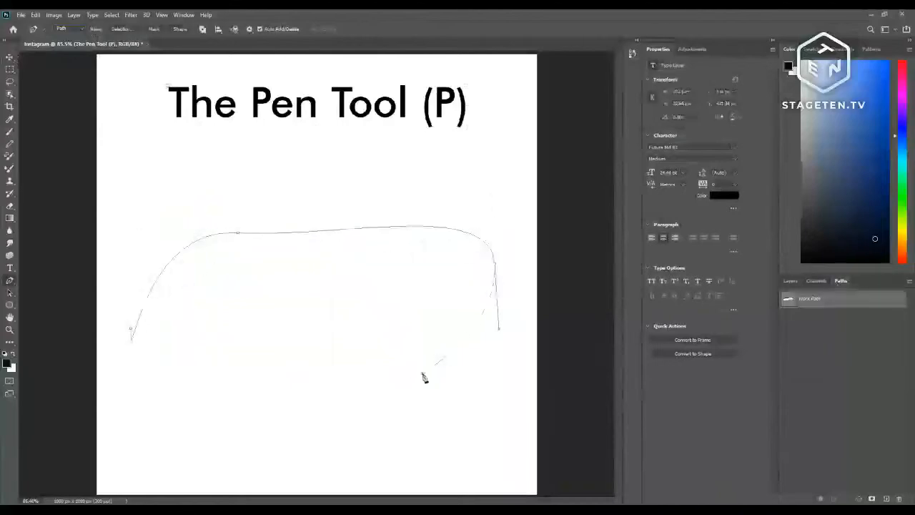
left_click_drag(423, 373, 367, 401)
left_click_drag(334, 446, 261, 424)
left_click_drag(243, 329, 307, 266)
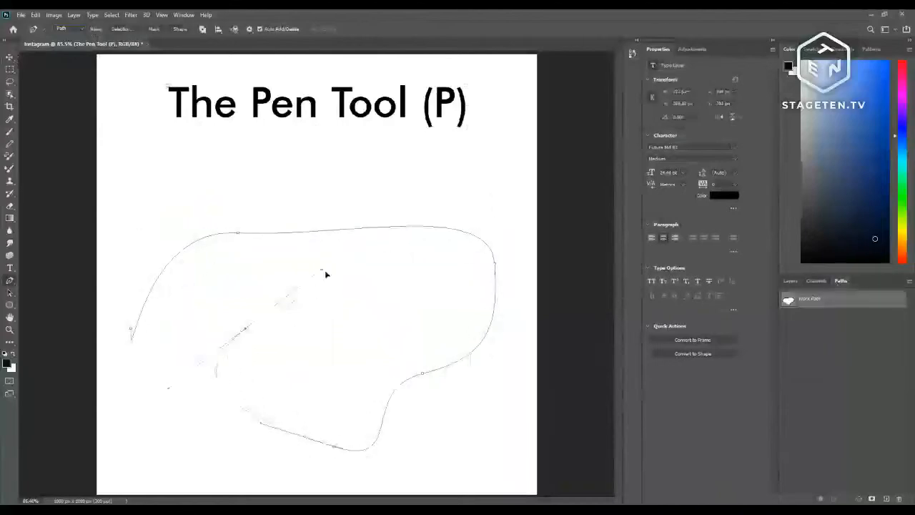
left_click_drag(329, 373, 373, 353)
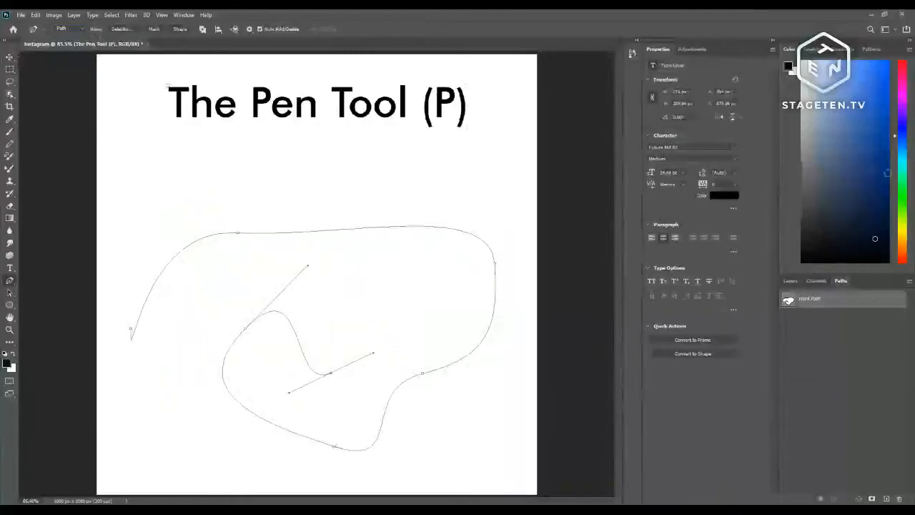
- Make a new anti-aliased selection from the curved work path
left_click(888, 364)
left_click(835, 303)
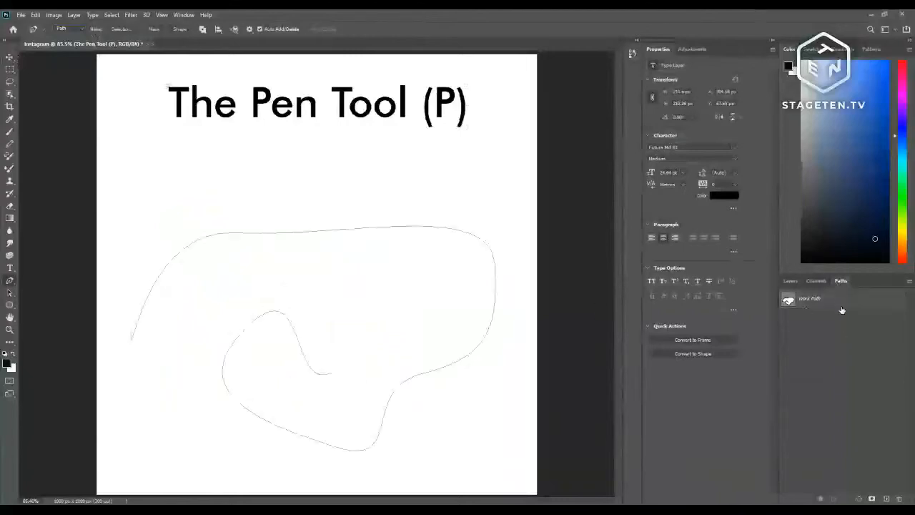
right_click(842, 303)
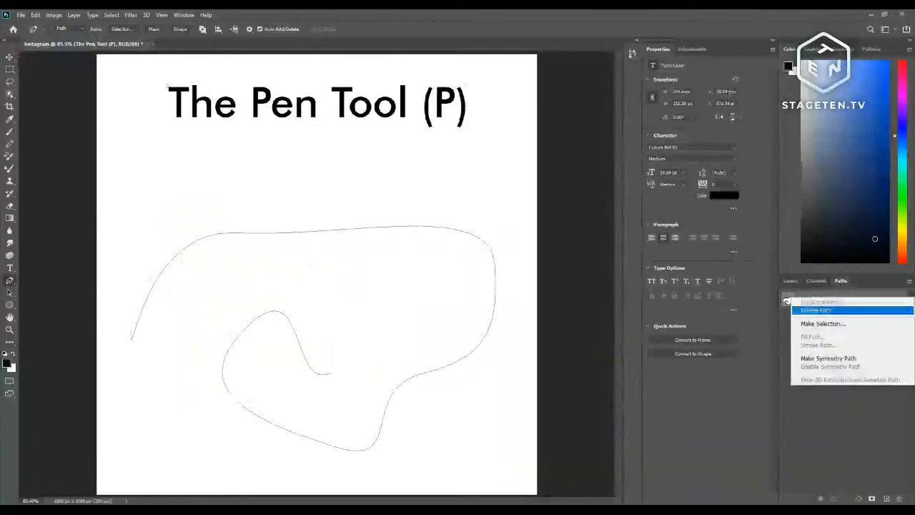
left_click(804, 426)
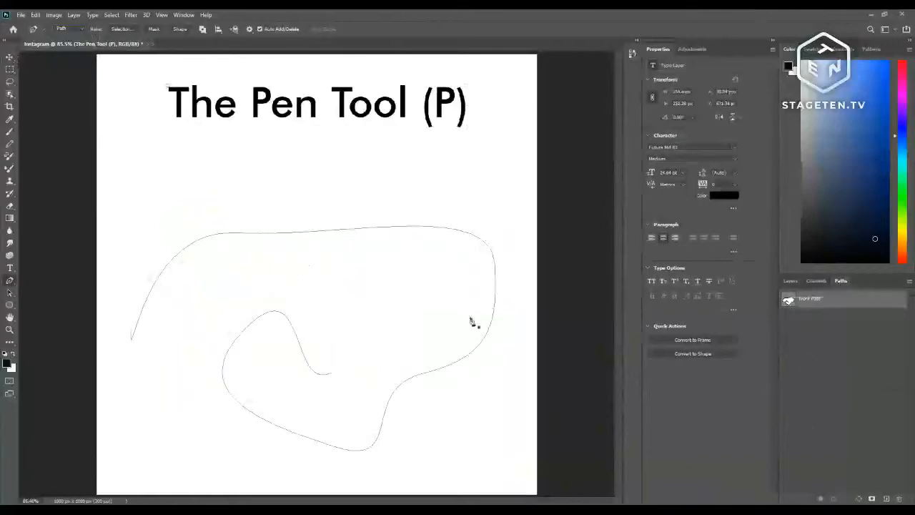
right_click(838, 303)
left_click(769, 363)
left_click(489, 337, "ctrl")
right_click(837, 306)
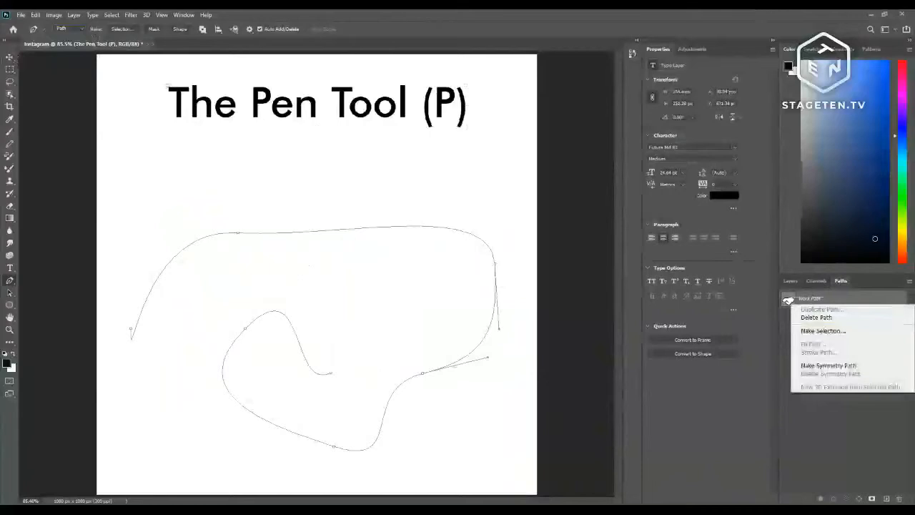
left_click(822, 331)
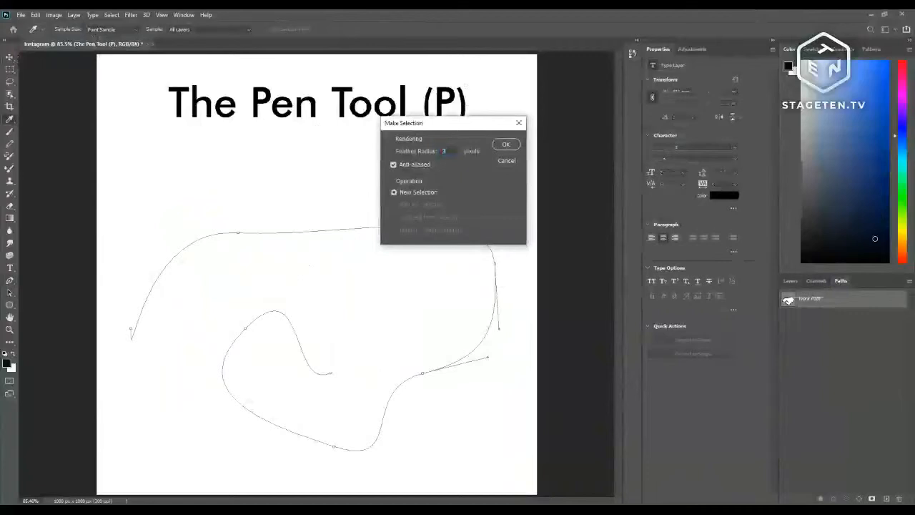
left_click(505, 143)
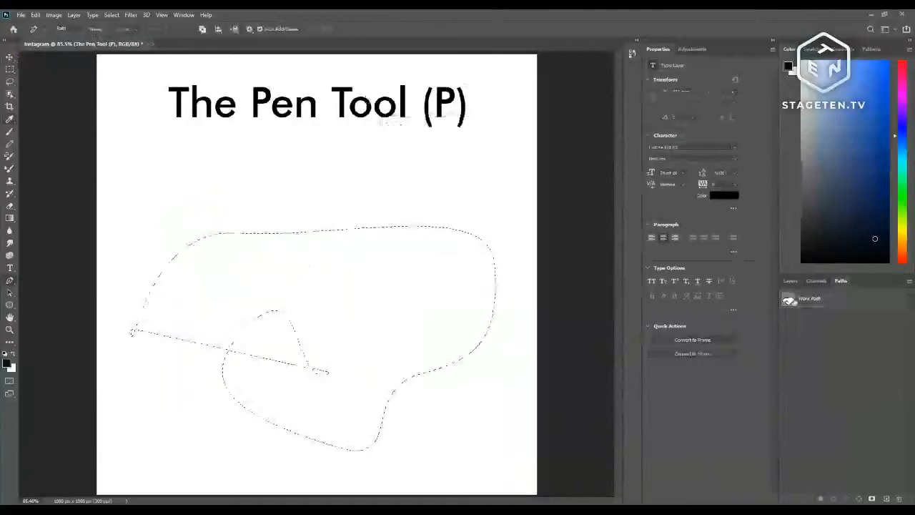
- Add an empty layer above the title layer and try to fill the selection with the foreground colour
left_click(790, 280)
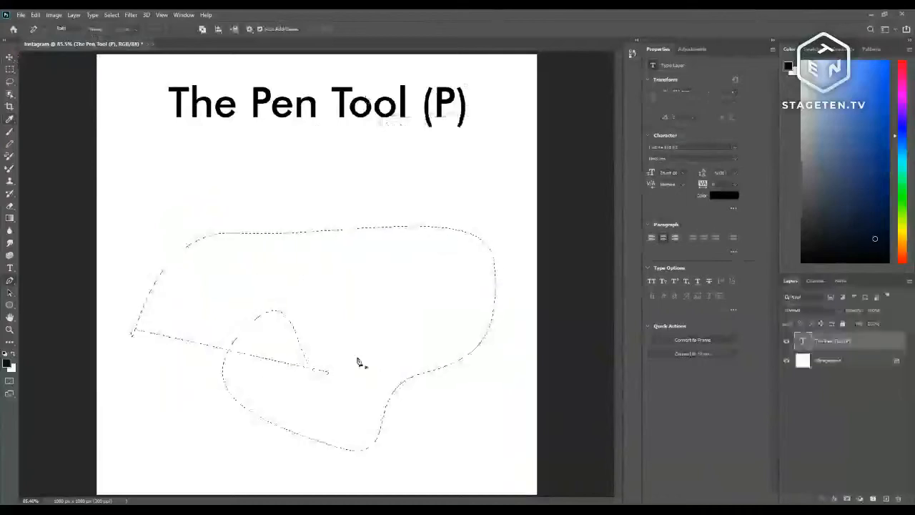
left_click(885, 498)
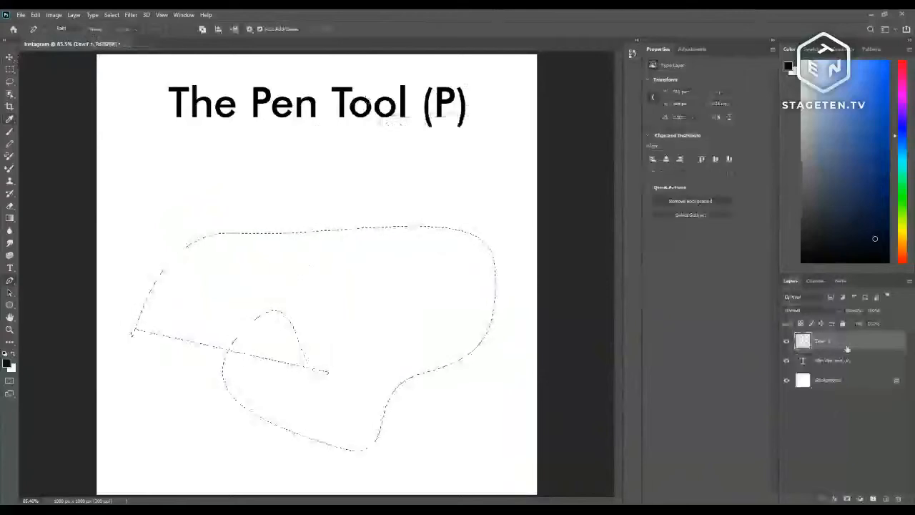
left_click(830, 241)
key("alt+BackSpace")
key("ctrl+z")
- Delete the work path and clear the selection on the canvas
left_click(841, 280)
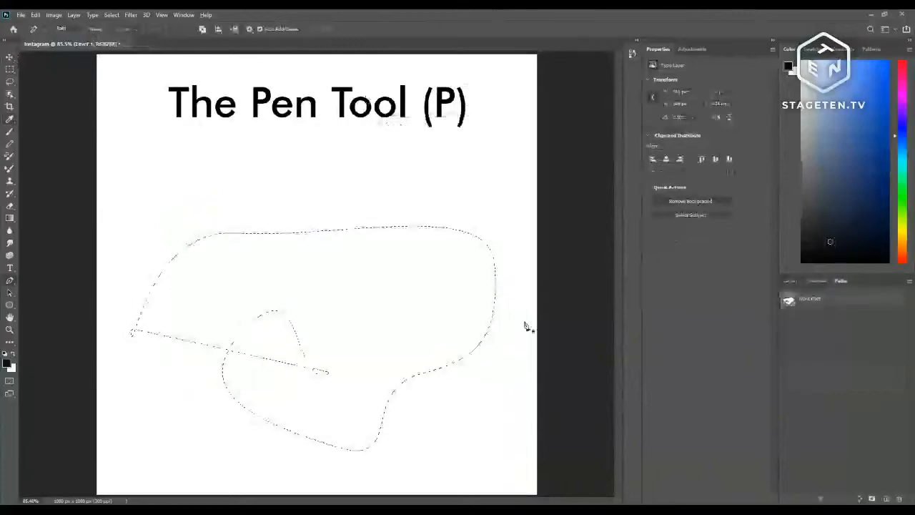
left_click(880, 304)
key("Delete")
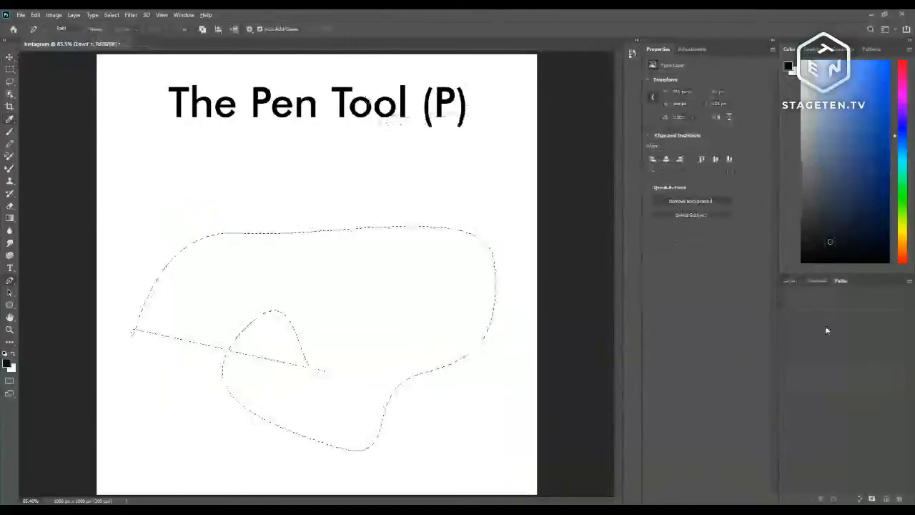
key("ctrl+d")
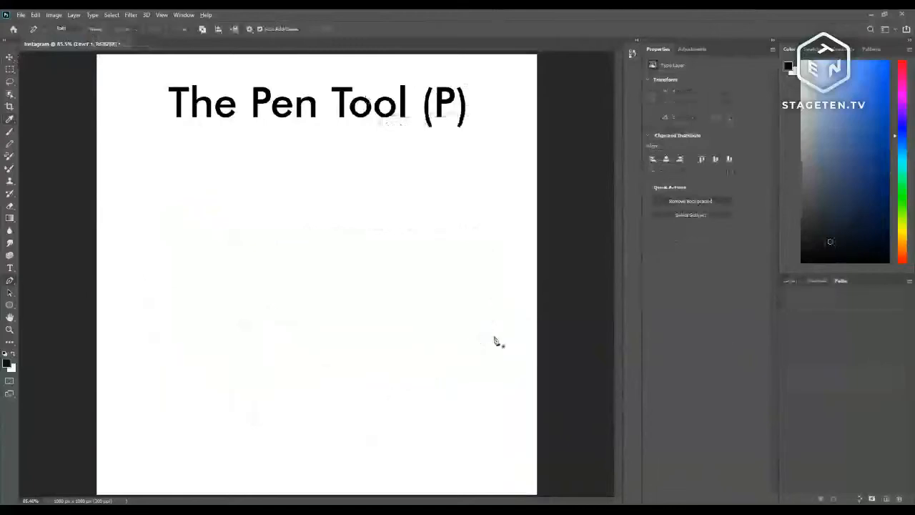
left_click(136, 326)
left_click(186, 231)
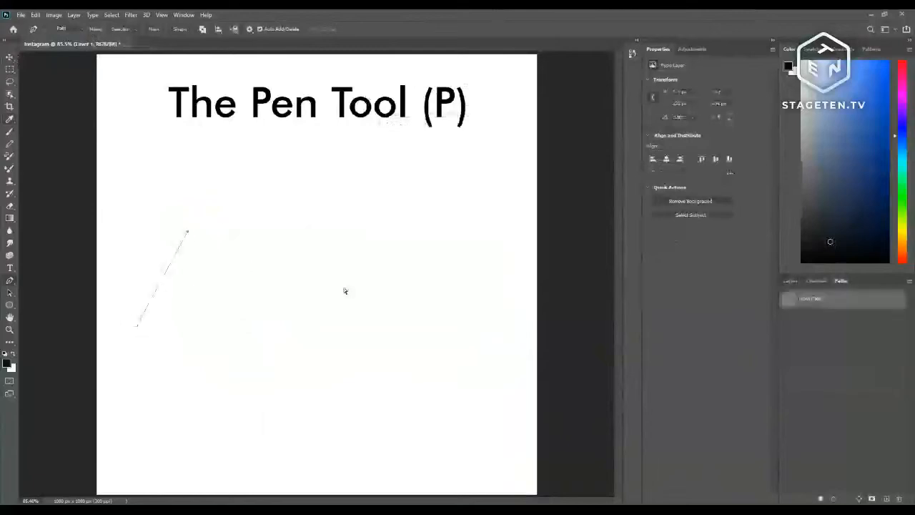
key("ctrl+z")
key("ctrl+z")
- Draw an open, looping curved path with the Pen tool across the canvas below the title
left_click_drag(138, 261, 137, 189)
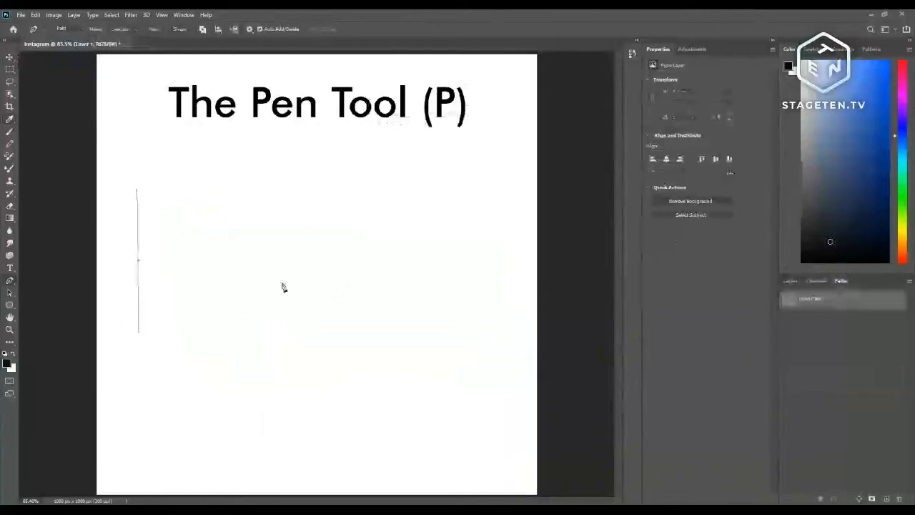
left_click_drag(309, 220, 422, 267)
left_click_drag(501, 388, 354, 488)
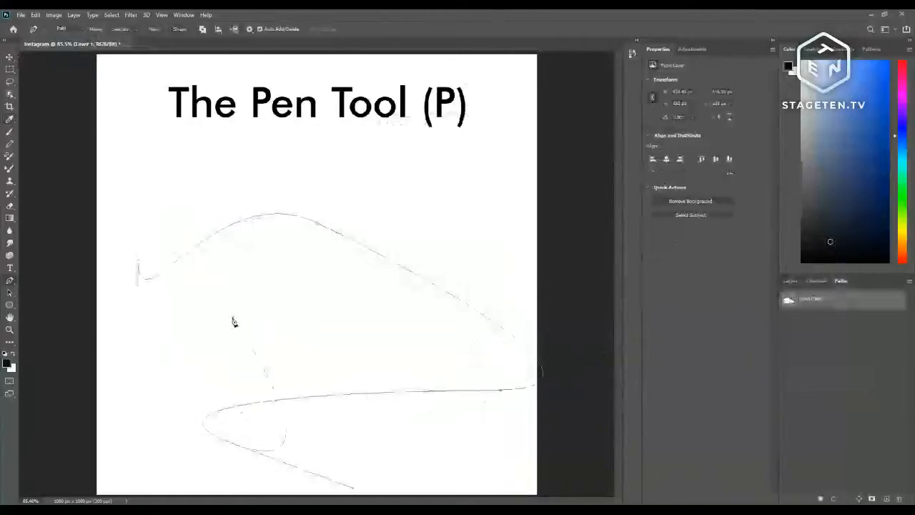
left_click_drag(233, 318, 307, 329)
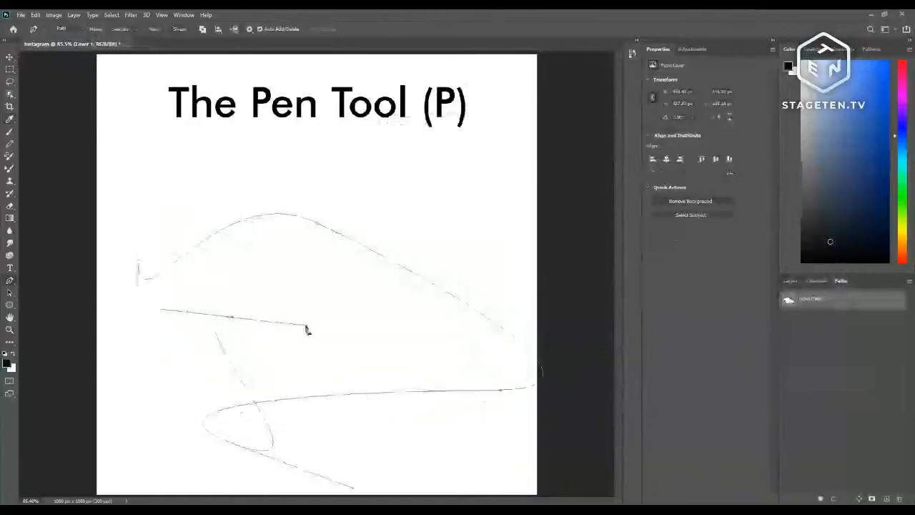
- Stroke the looping work path using the Brush as the stroke tool
right_click(831, 309)
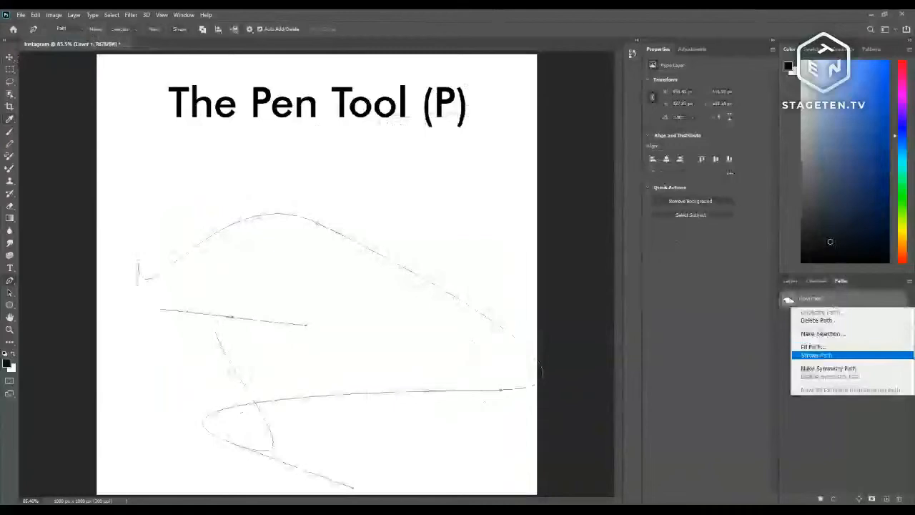
left_click(844, 355)
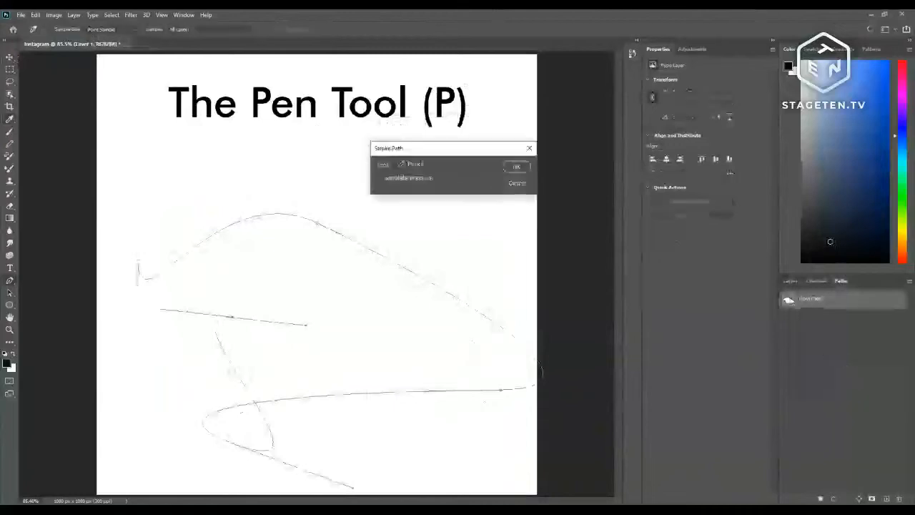
left_click(445, 164)
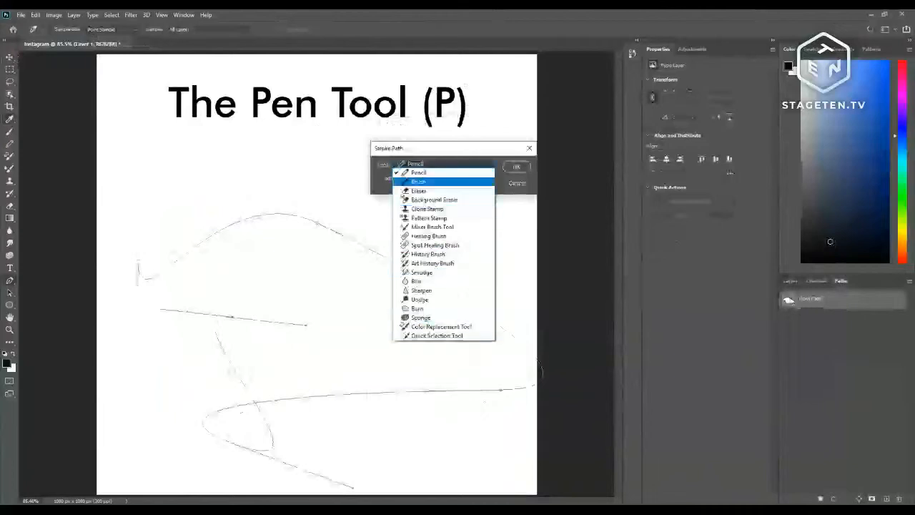
left_click(429, 182)
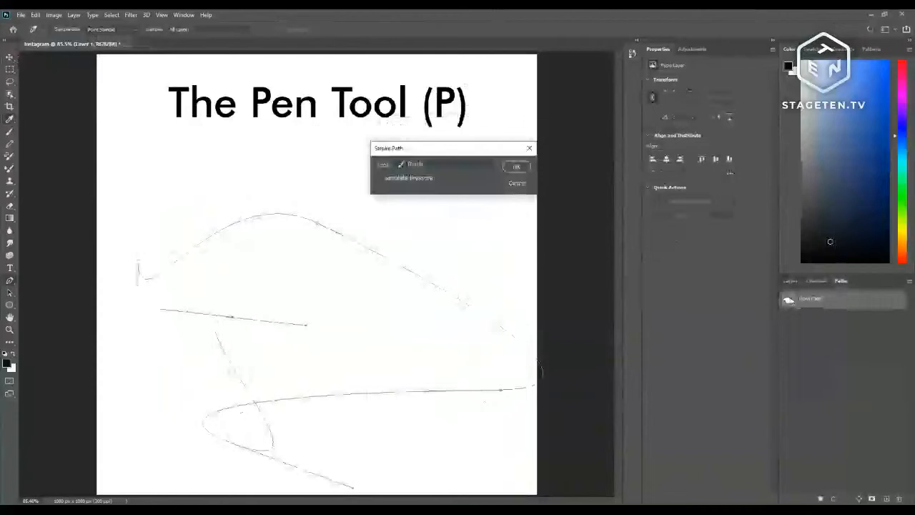
left_click(515, 167)
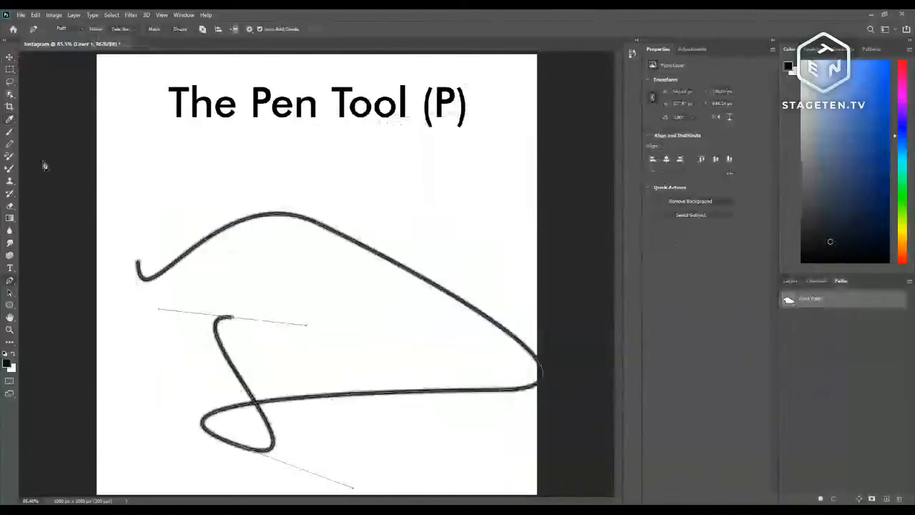
- Switch to the Brush tool and examine its size, hardness and brush preset settings
left_click(12, 62)
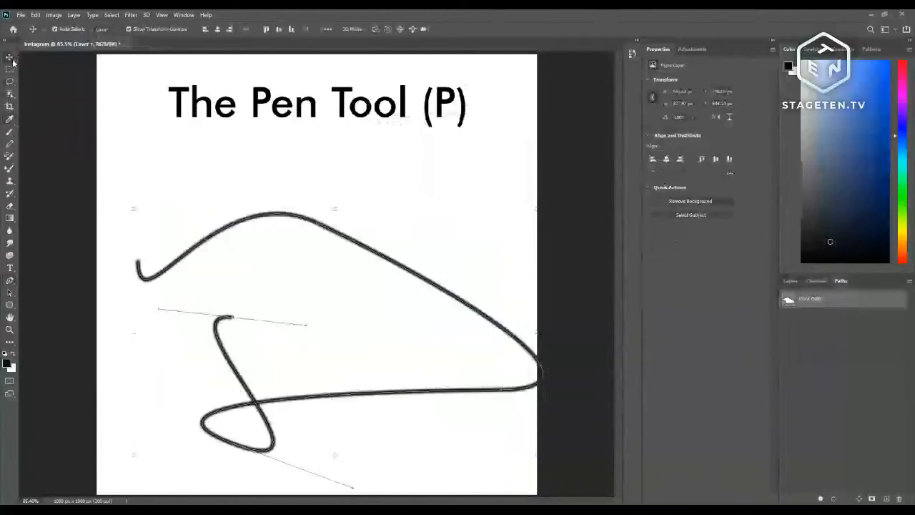
key("b")
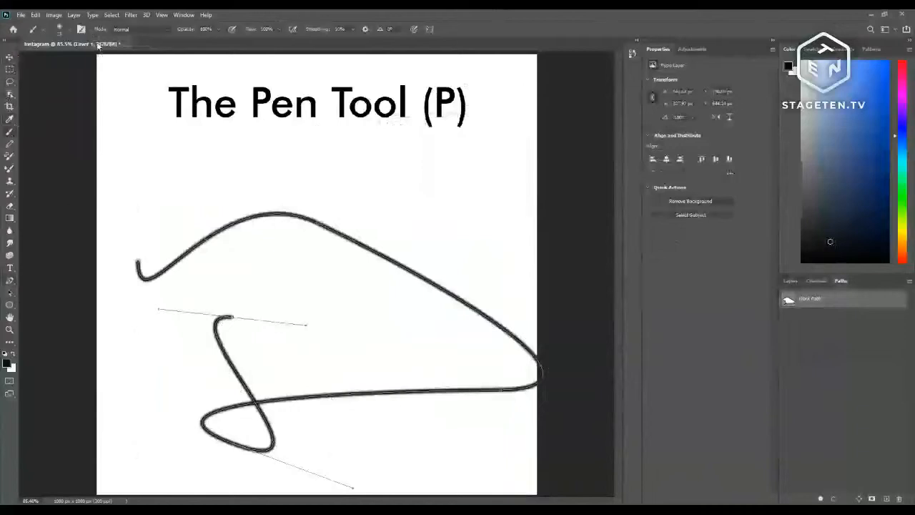
left_click(70, 31)
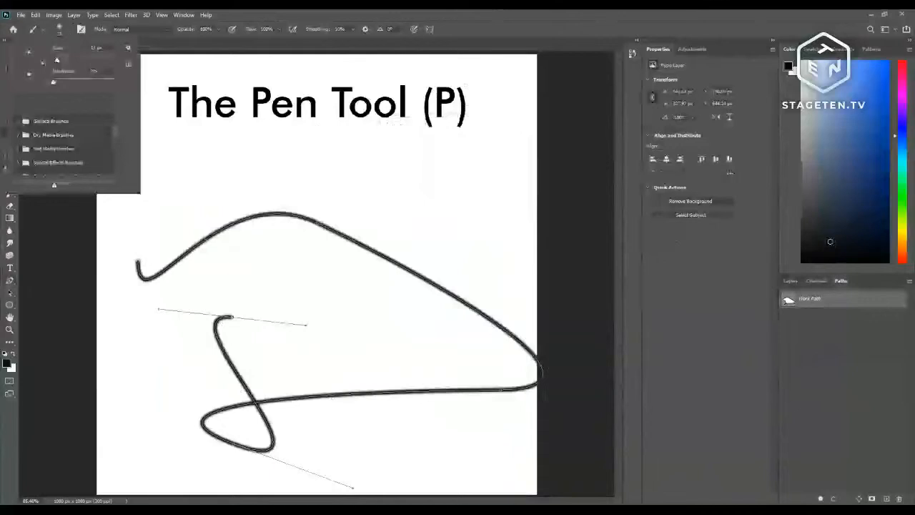
left_click(69, 34)
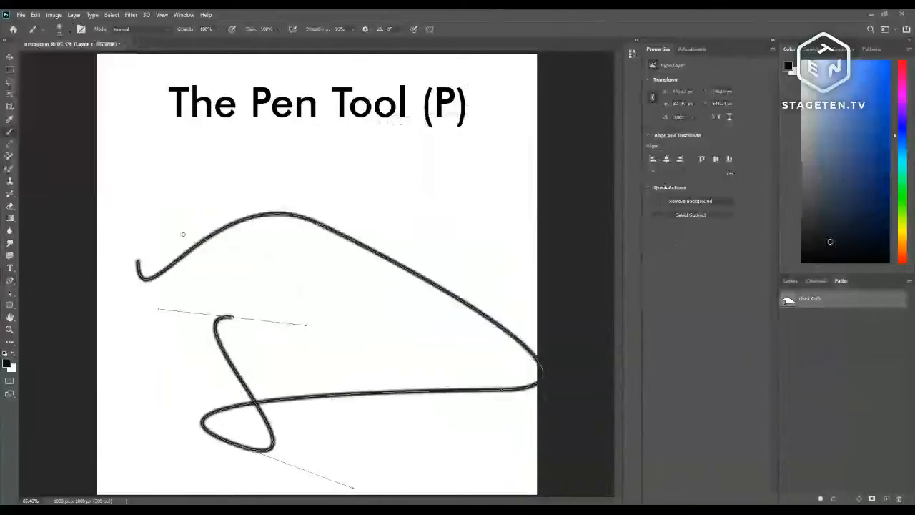
- Paint several freehand brush strokes beside the stroked path to compare their thickness and softness with it
scroll(175, 220, "up", 2)
scroll(175, 220, "up", 3)
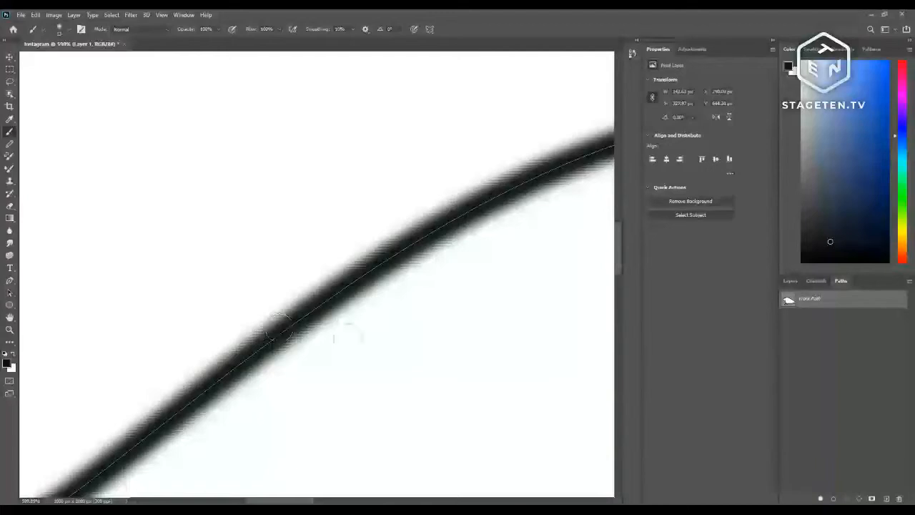
left_click_drag(437, 342, 289, 438)
left_click_drag(342, 184, 279, 236)
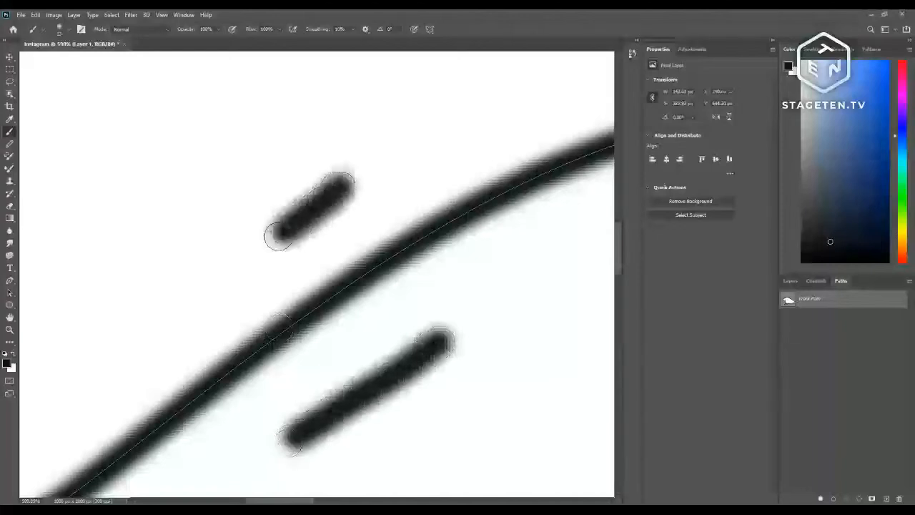
scroll(278, 235, "down", 5)
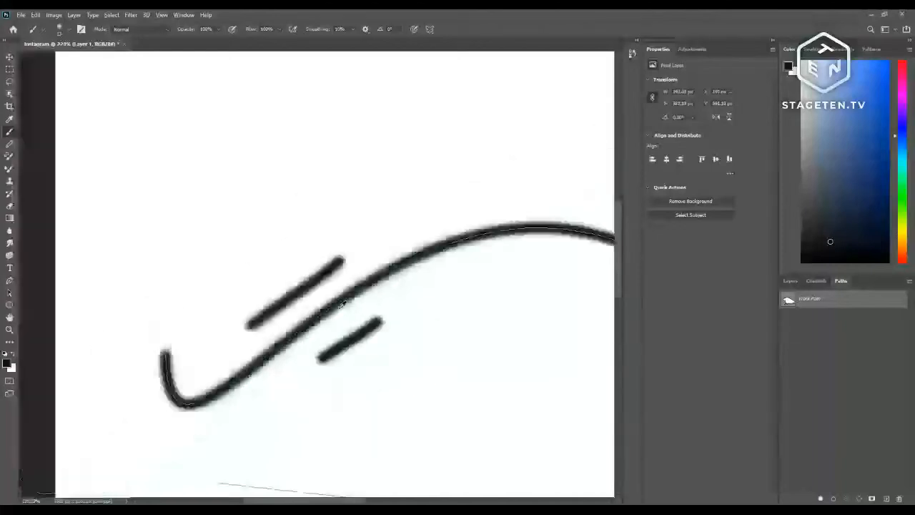
mouse_move(511, 271)
left_mouse_down()
mouse_move(439, 279)
mouse_move(404, 315)
left_mouse_up()
left_click_drag(395, 386, 516, 360)
mouse_move(427, 193)
left_mouse_down()
mouse_move(298, 238)
mouse_move(253, 265)
mouse_move(215, 308)
left_mouse_up()
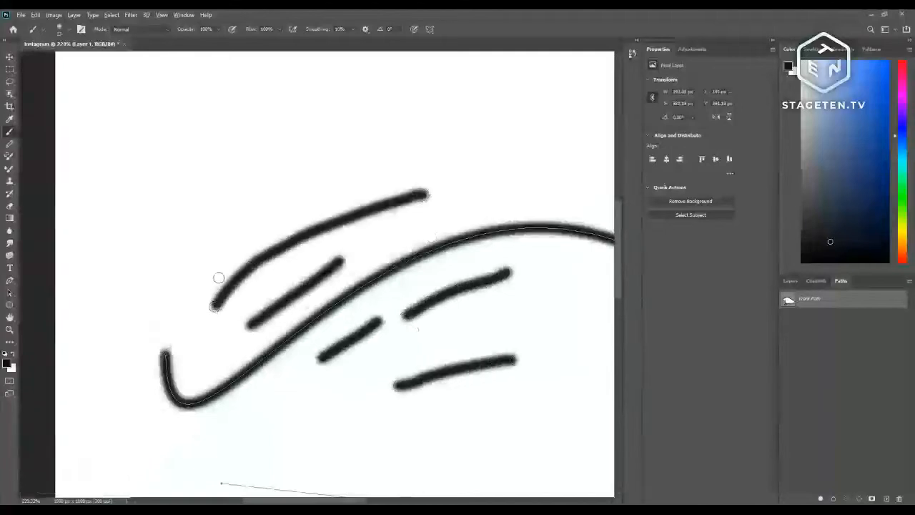
mouse_move(216, 237)
left_mouse_down()
mouse_move(297, 200)
mouse_move(453, 179)
left_mouse_up()
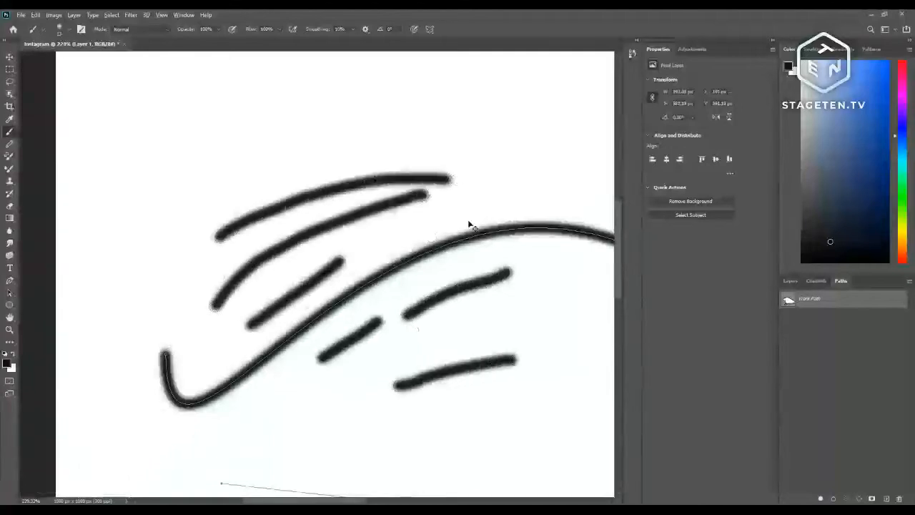
- Undo all the freehand strokes and the brush stroke applied along the path
key("ctrl+z")
key("ctrl+z")
key("ctrl+z")
key("ctrl+z")
key("ctrl+z")
key("ctrl+z")
key("ctrl+z")
key("ctrl+z")
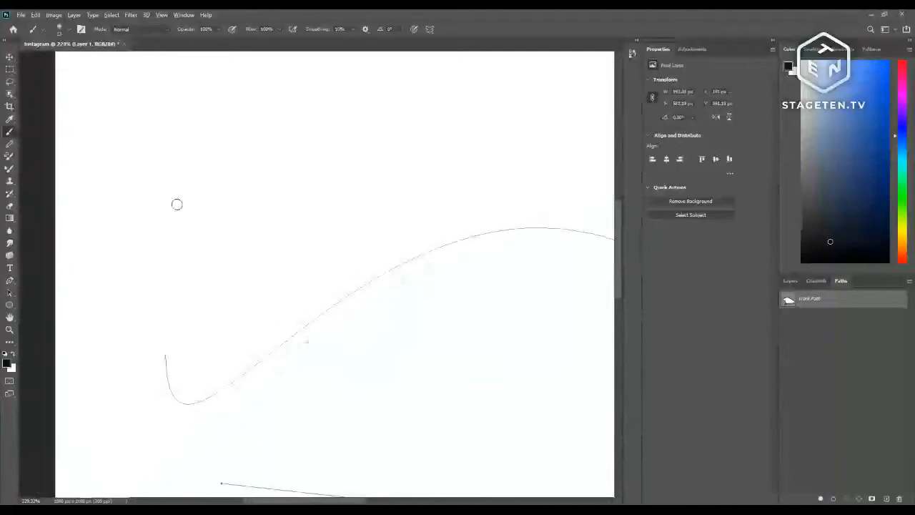
- Increase the brush size slightly, then paint a short test stroke on the canvas and undo it
left_click(63, 30)
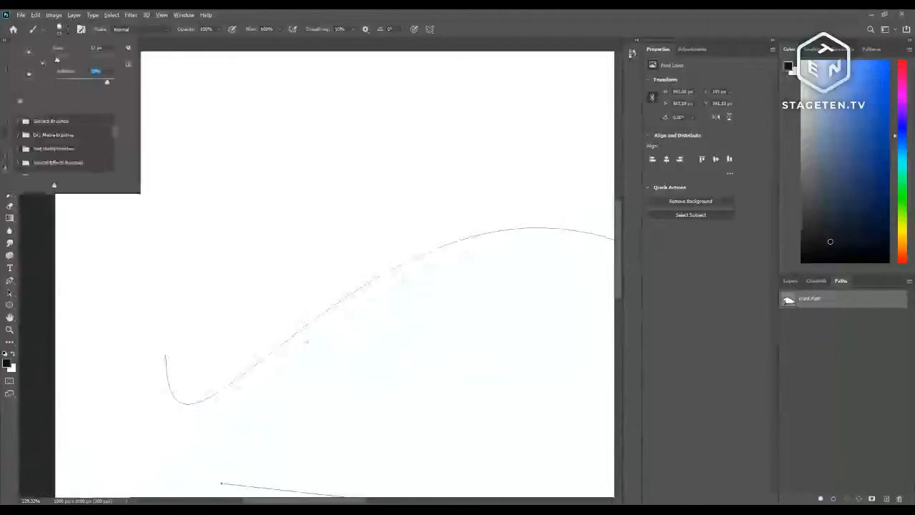
left_click_drag(57, 60, 59, 60)
key("Return")
mouse_move(307, 216)
left_mouse_down()
mouse_move(204, 295)
mouse_move(218, 183)
mouse_move(351, 167)
mouse_move(400, 146)
mouse_move(300, 143)
left_mouse_up()
key("ctrl+z")
- Stroke the looping work path again using the enlarged Brush, with the Pen tool active
scroll(315, 258, "down", 2)
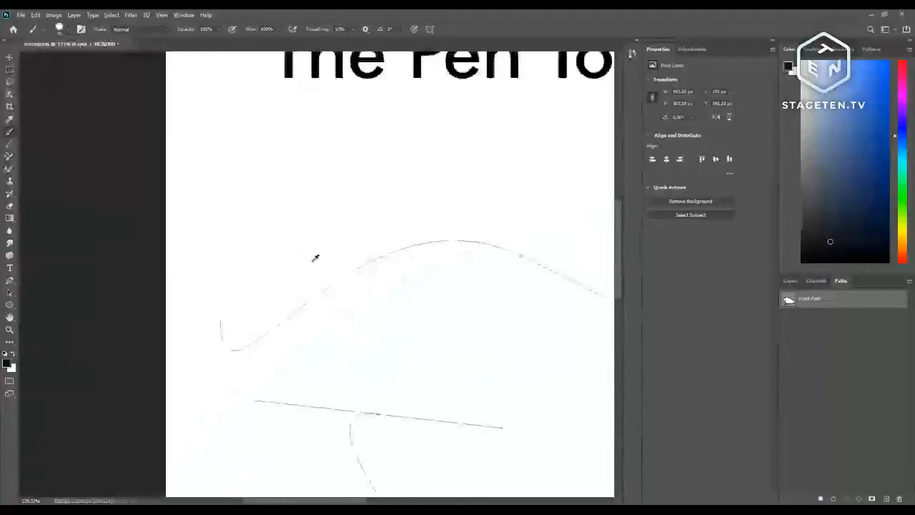
scroll(315, 258, "down", 2)
key("v")
key("ctrl+0")
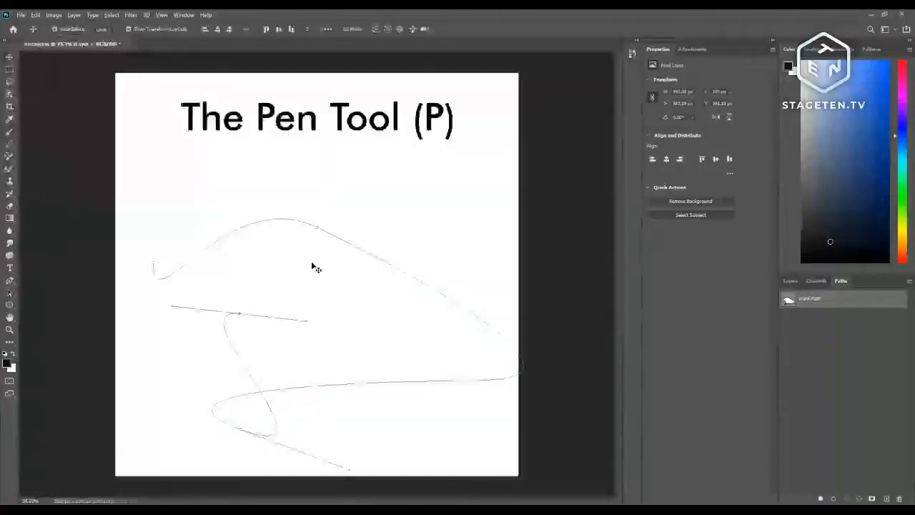
key("p")
right_click(789, 299)
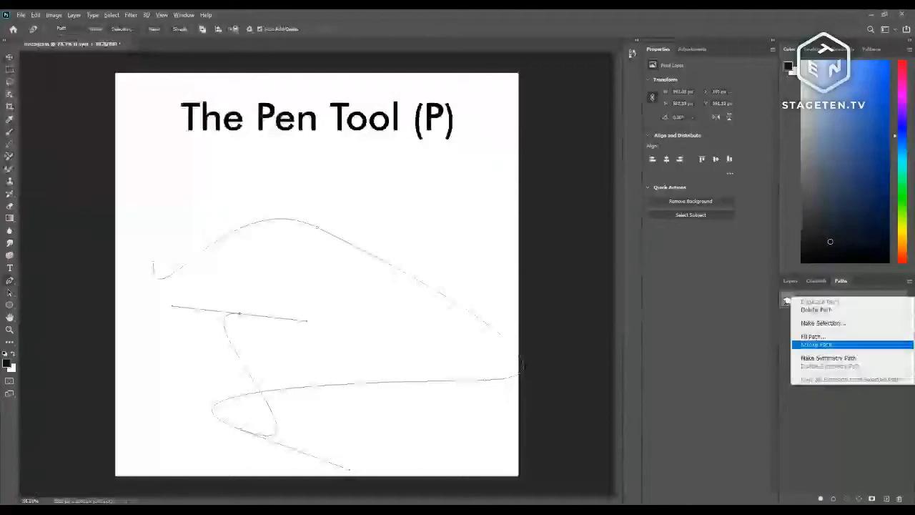
left_click(816, 345)
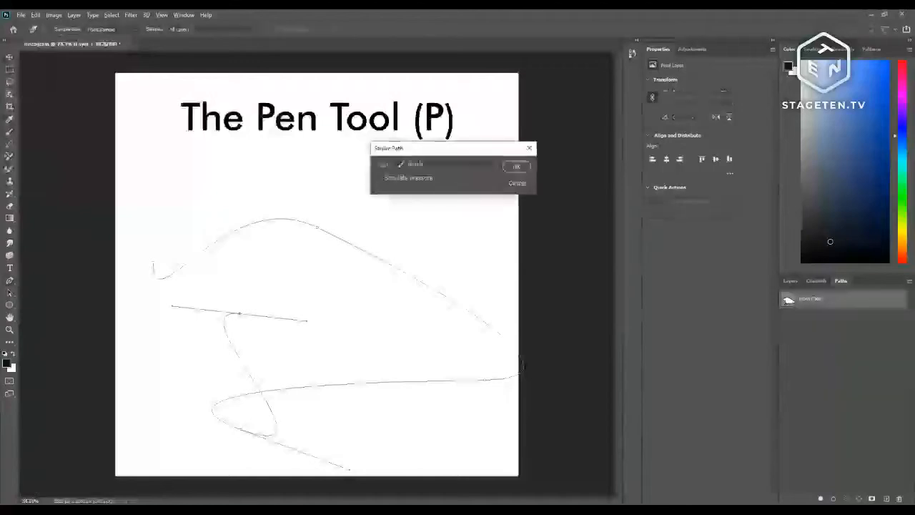
left_click(516, 167)
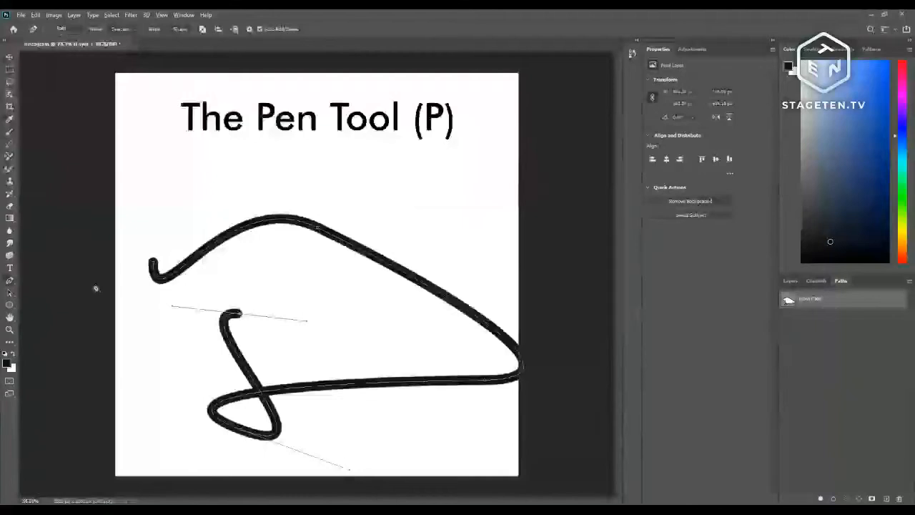
- Scale the stroked line down with Free Transform, keeping its lower edge in place and leaving the path unscaled
key("ctrl+t")
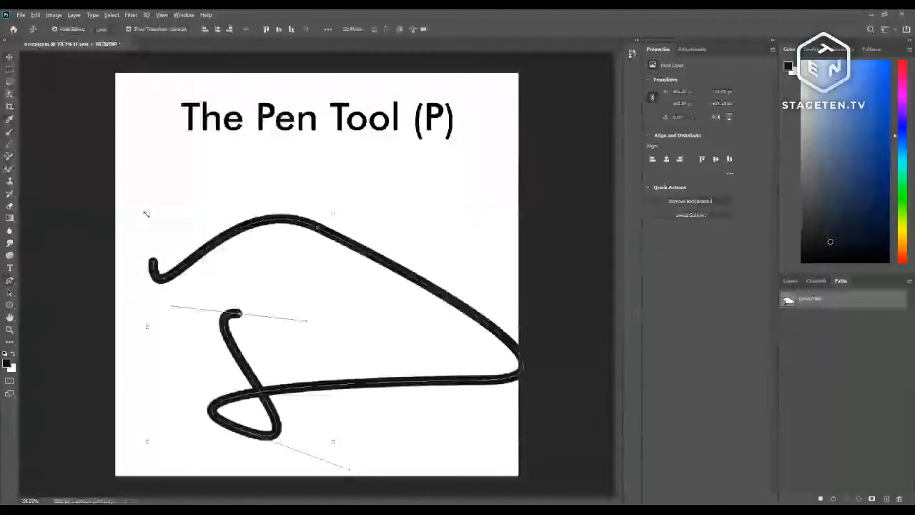
left_click_drag(145, 212, 255, 279)
left_click(471, 29)
key("ctrl+t")
key("Return")
key("ctrl+t")
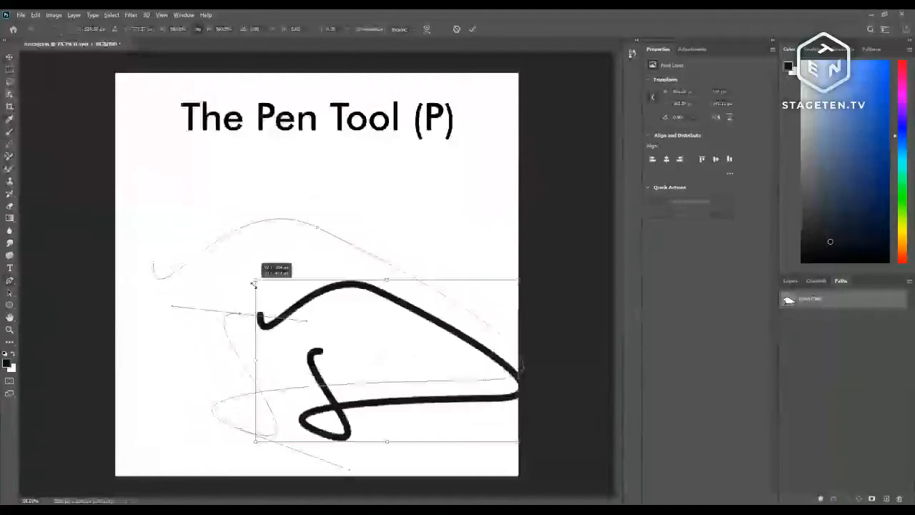
key("Return")
- Move the scaled line up below the title, check its layer, and move it back down to the middle of the canvas
left_click_drag(379, 295, 350, 178)
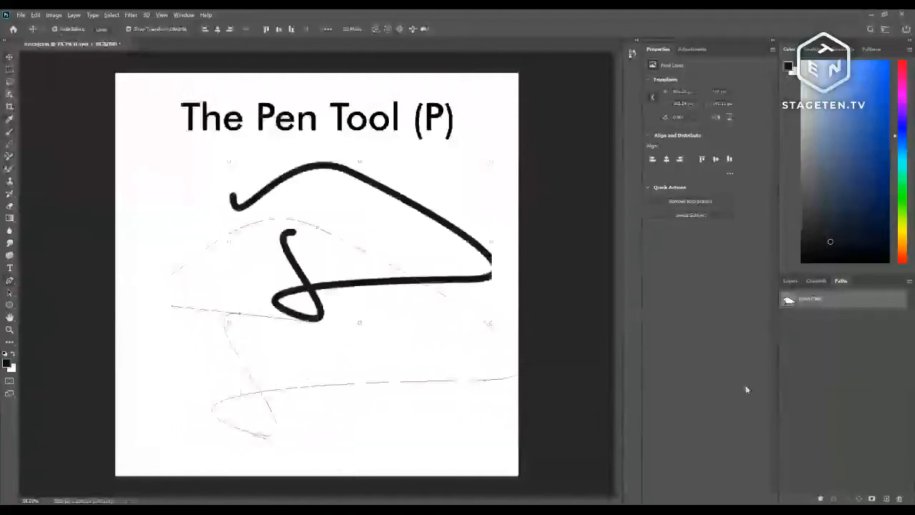
left_click(791, 280)
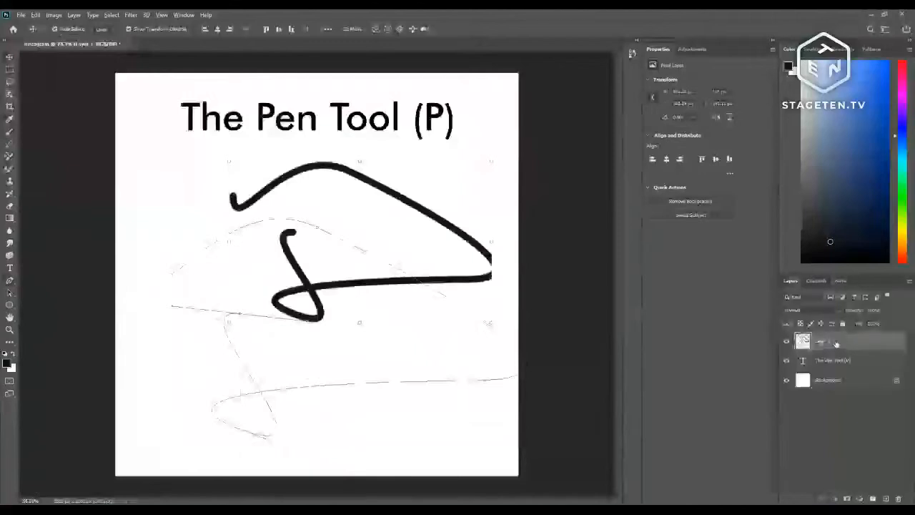
mouse_move(461, 242)
left_mouse_down()
mouse_move(413, 285)
mouse_move(422, 334)
left_mouse_up()
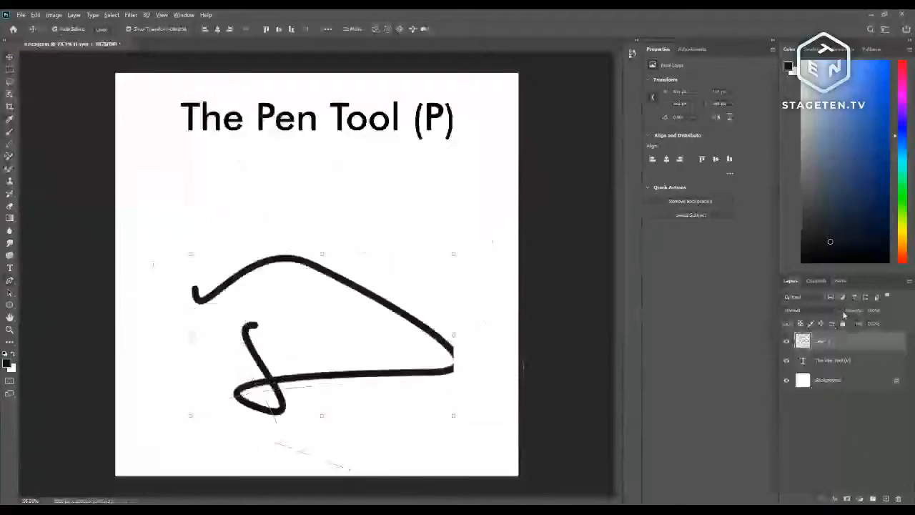
- Delete the looping work path and the stroked line's layer, leaving no layer selected
left_click(833, 360)
left_click(828, 281)
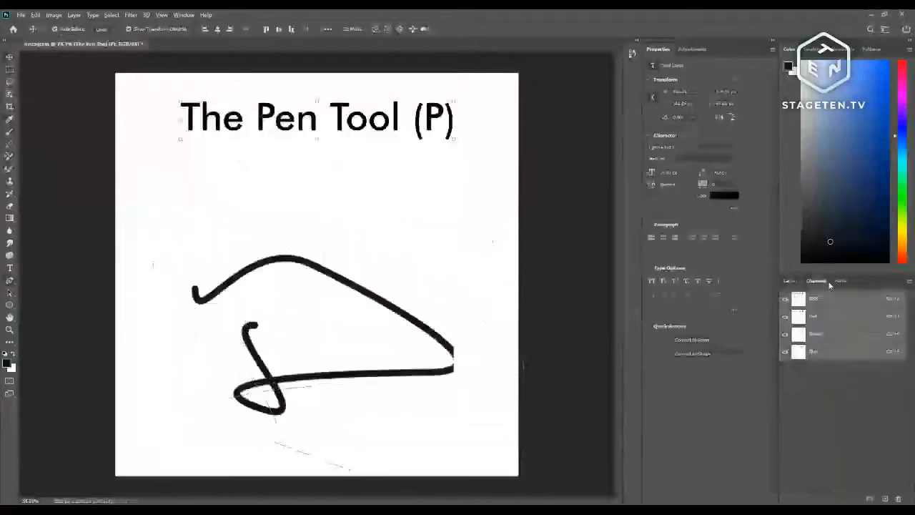
left_click(841, 280)
left_click(791, 280)
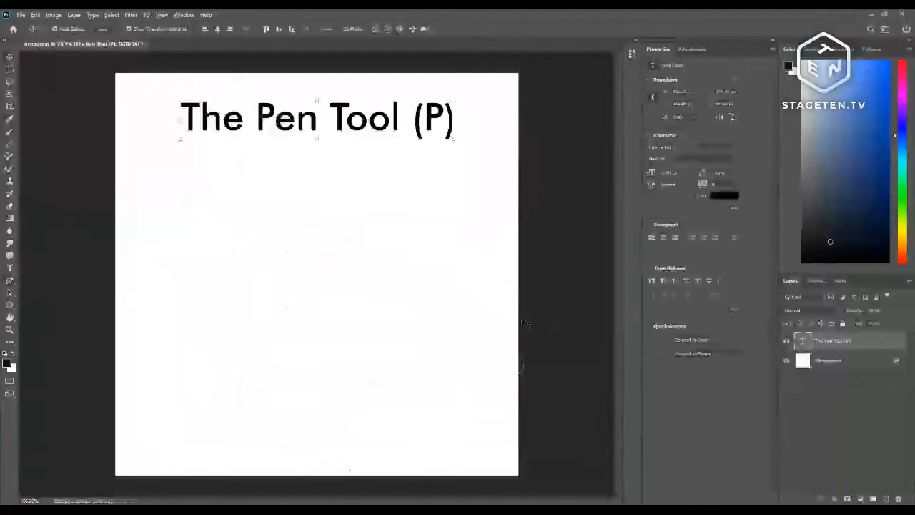
left_click(873, 373)
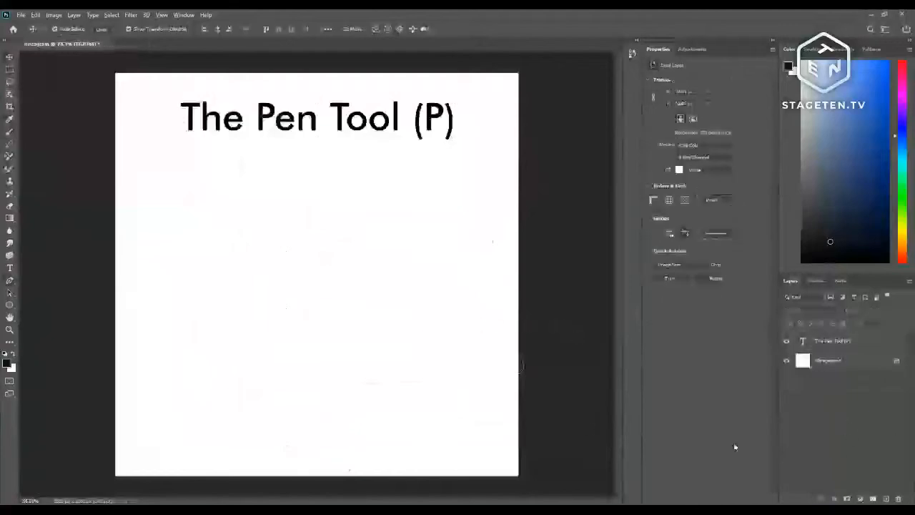
- Draw a closed, curved two-anchor path with the Pen tool across the middle of the canvas
key("p")
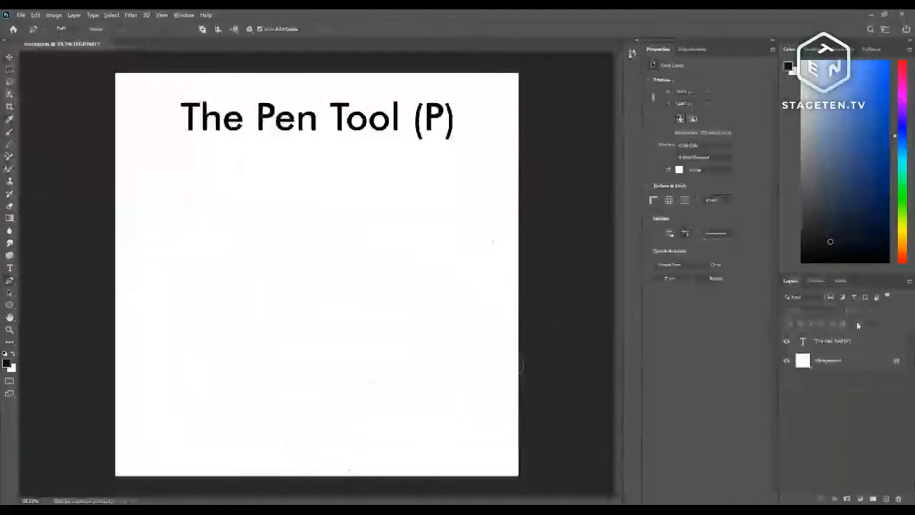
left_click(162, 271)
left_click_drag(458, 284, 606, 432)
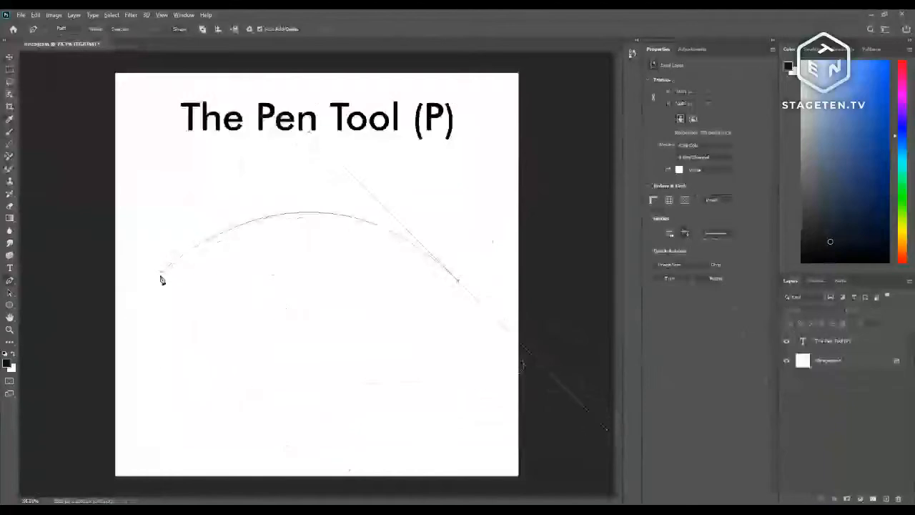
left_click_drag(162, 276, 163, 144)
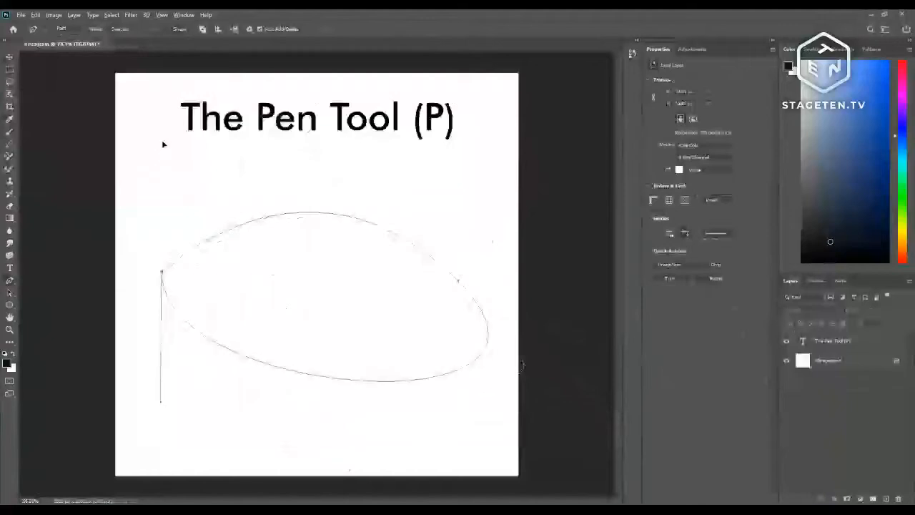
- Reshape the closed path into a leaf with pointed ends by adjusting the direction handles at both anchors independently
left_click(459, 281, "ctrl")
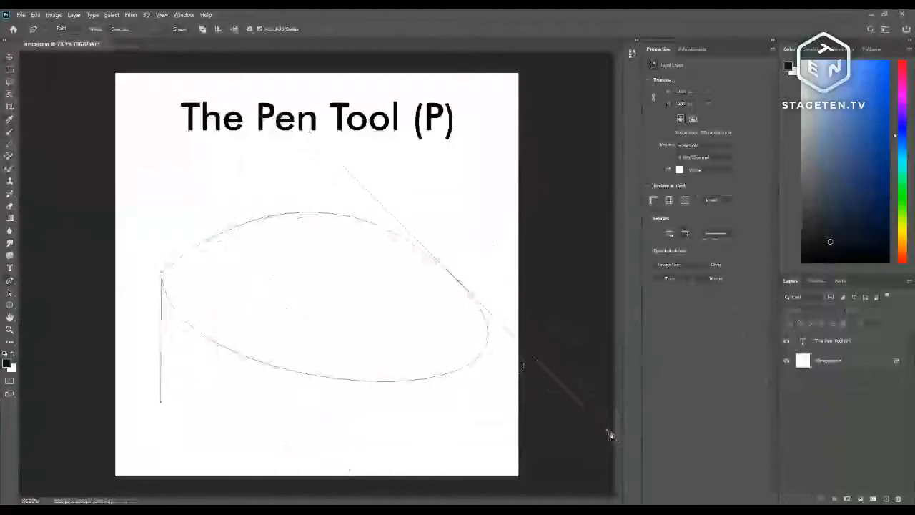
left_click_drag(582, 404, 414, 350)
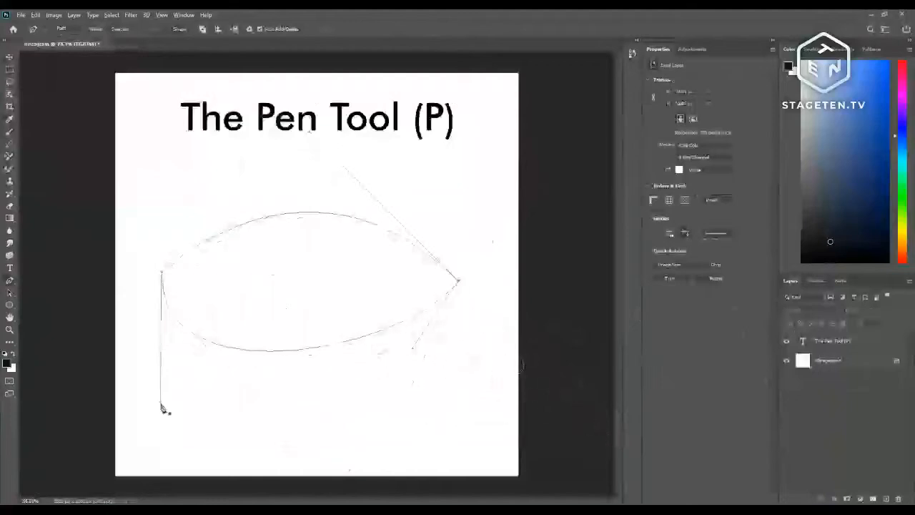
left_click_drag(160, 402, 179, 392)
key("ctrl+z")
left_click(162, 273, "alt")
key("ctrl+z")
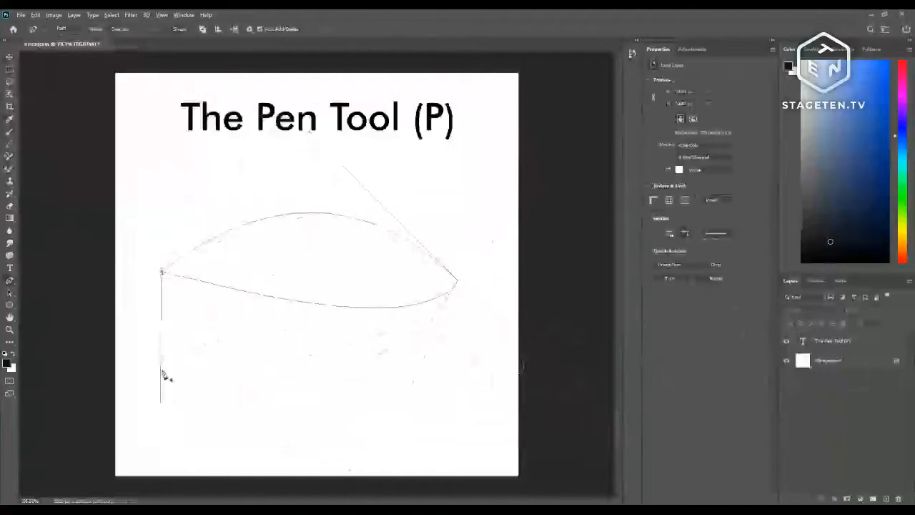
left_click_drag(161, 270, 176, 331)
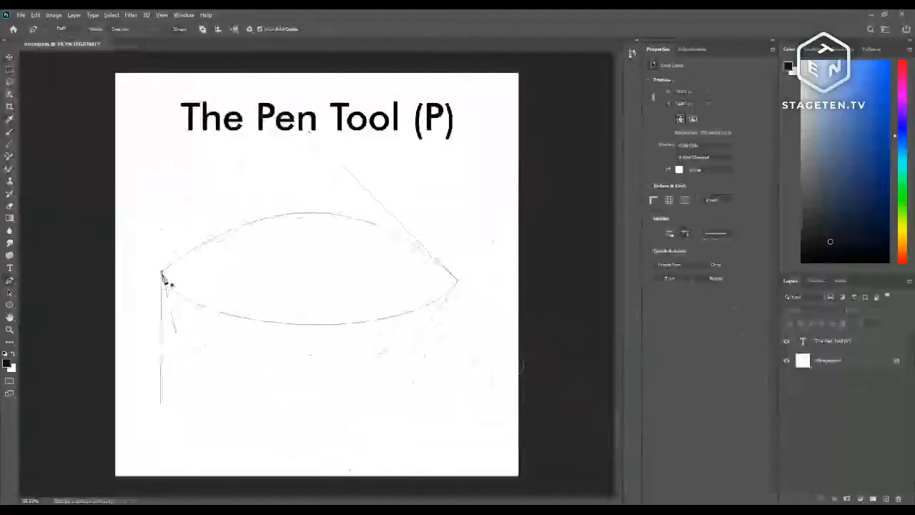
left_click_drag(164, 276, 182, 253)
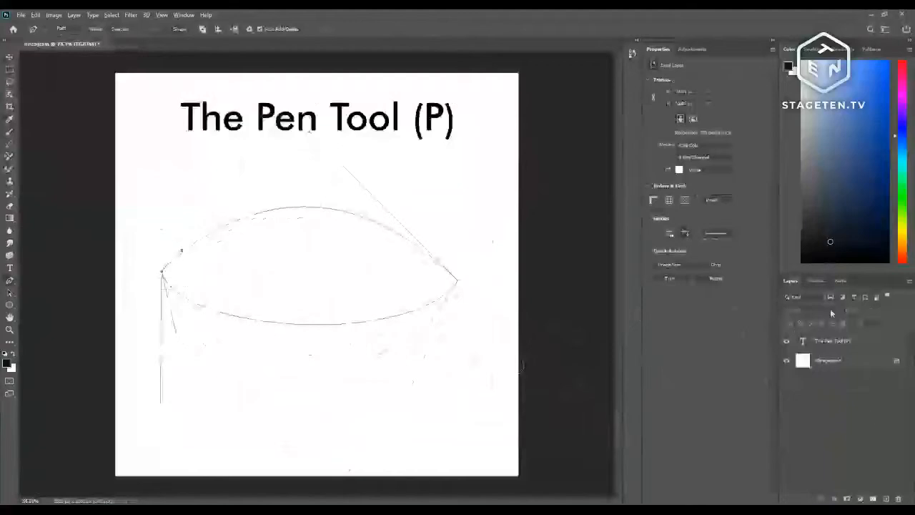
- Hide and reselect the leaf-shaped work path, then switch to the Move tool and compare the path listing with the layers
left_click(840, 285)
left_click(840, 359)
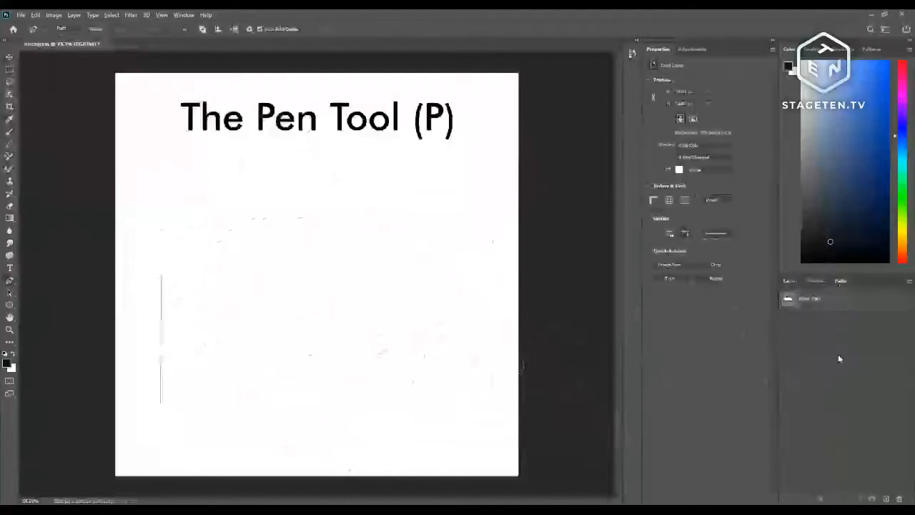
left_click(852, 308)
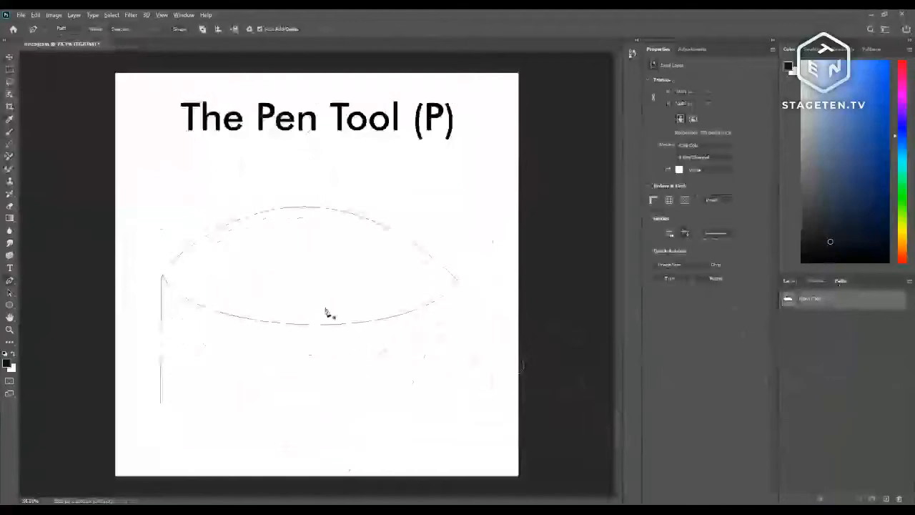
left_click(9, 56)
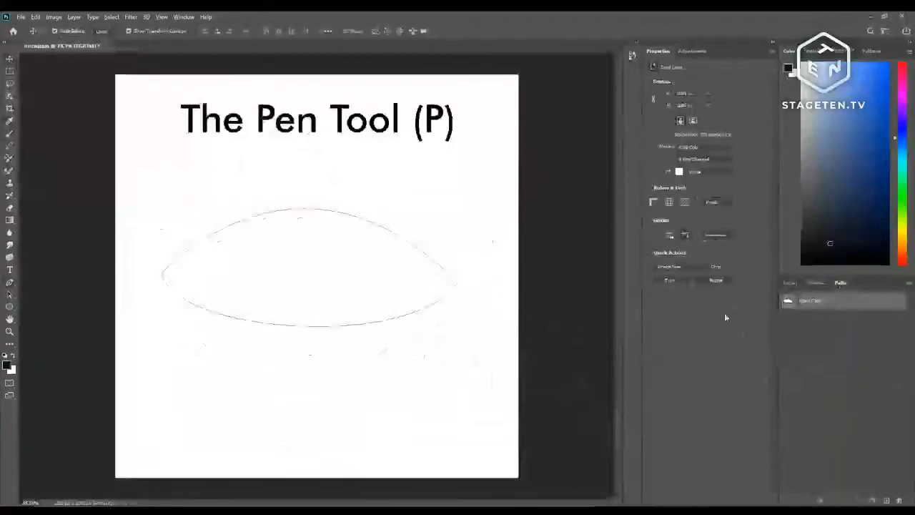
left_click(788, 283)
left_click(845, 278)
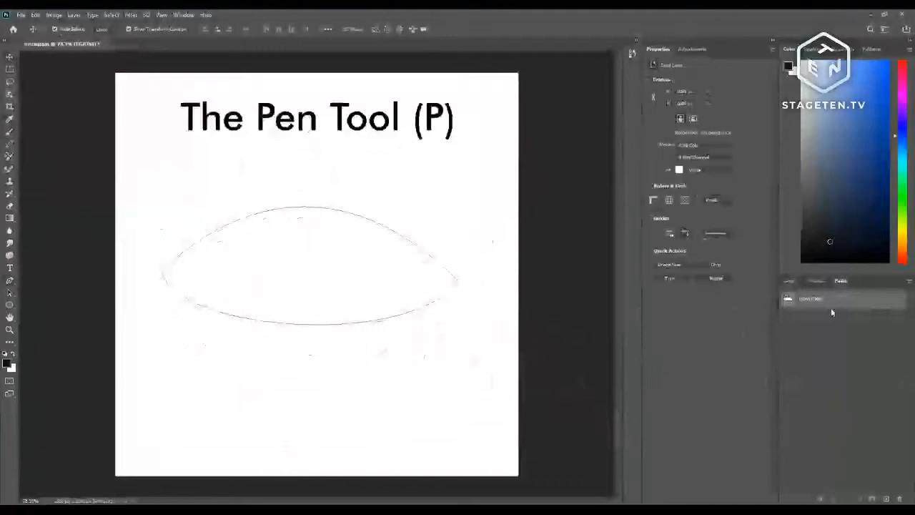
- Delete the leaf-shaped work path, return to the layer list and activate the Pen tool
left_click(901, 496)
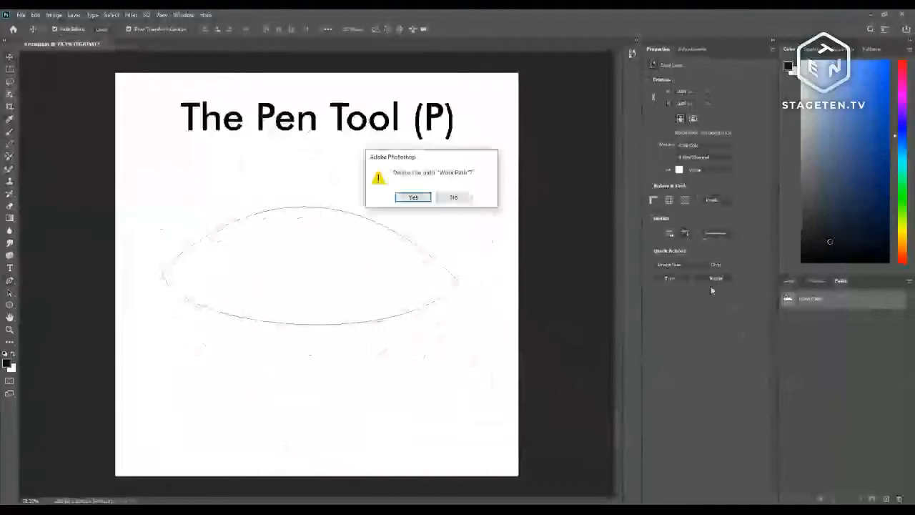
key("Return")
left_click(790, 280)
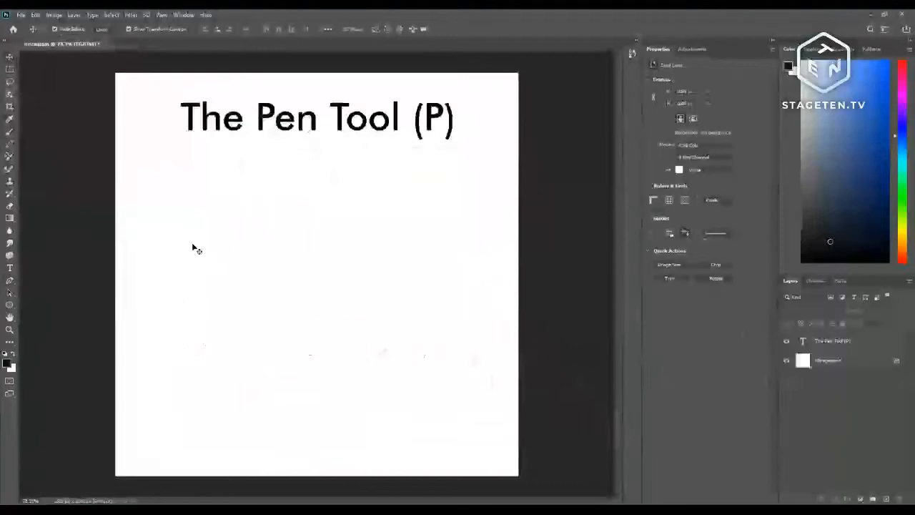
left_click(10, 281)
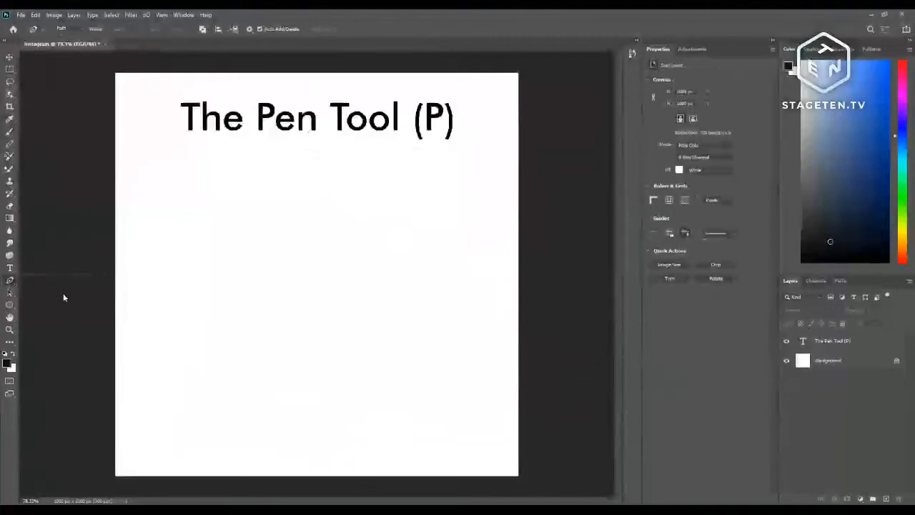
- Draw several loose, overlapping freehand curves across the canvas with the Freeform Pen tool
left_click(61, 290)
left_click(11, 285)
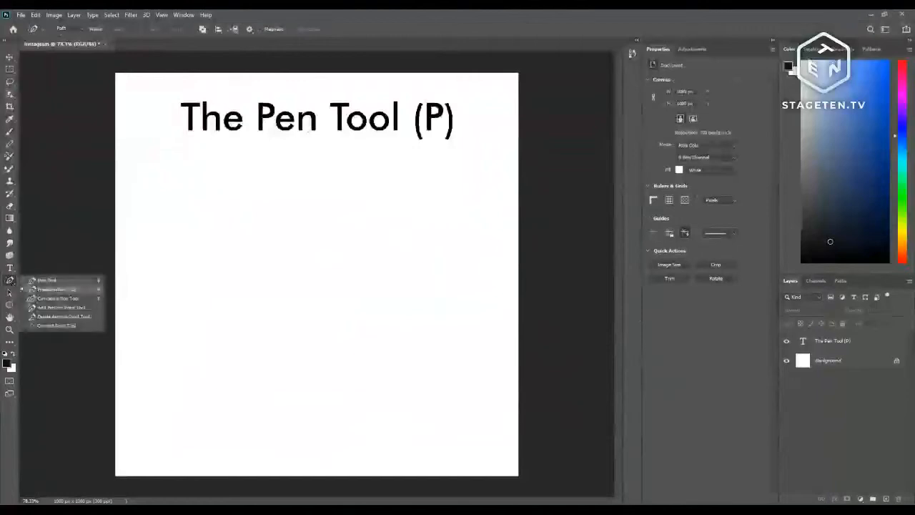
left_click(56, 289)
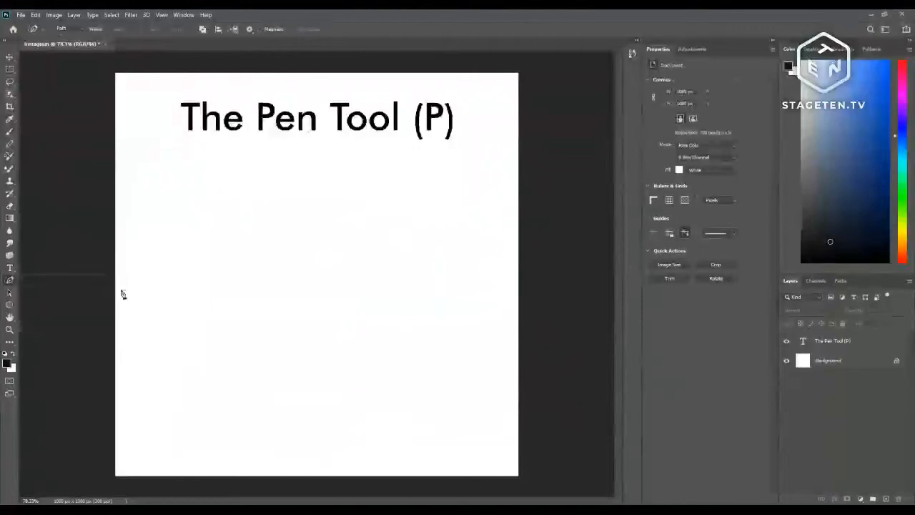
mouse_move(136, 282)
left_mouse_down()
mouse_move(233, 213)
mouse_move(309, 210)
mouse_move(351, 237)
mouse_move(361, 257)
mouse_move(348, 350)
mouse_move(230, 355)
mouse_move(202, 318)
mouse_move(176, 311)
mouse_move(157, 351)
mouse_move(187, 395)
mouse_move(310, 423)
mouse_move(395, 359)
mouse_move(433, 220)
mouse_move(452, 220)
mouse_move(472, 400)
left_mouse_up()
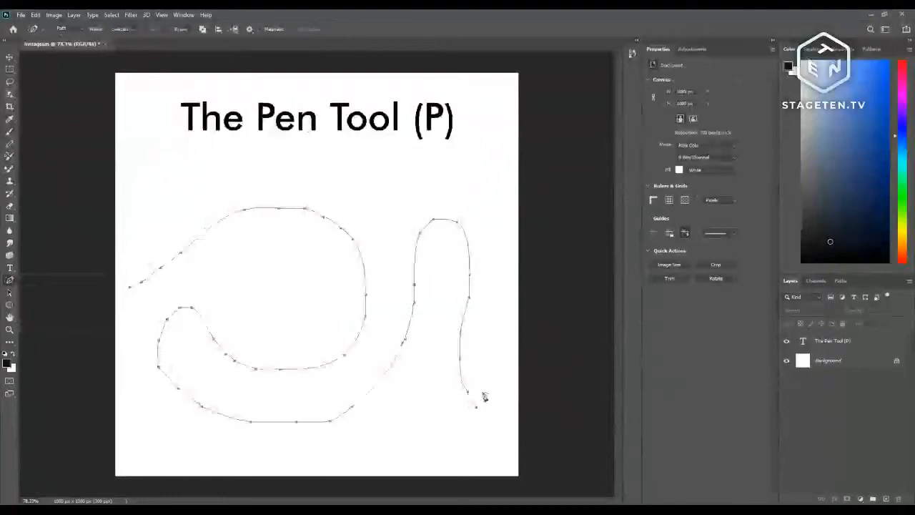
left_click(131, 173)
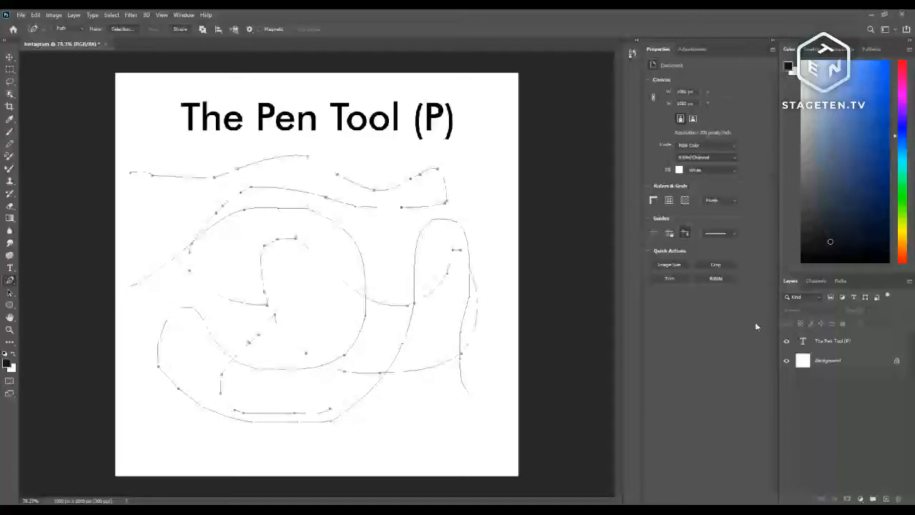
- Clear the scribbled freehand path and draw a closed crescent shape in the middle of the canvas with the Freeform Pen tool
left_click(840, 282)
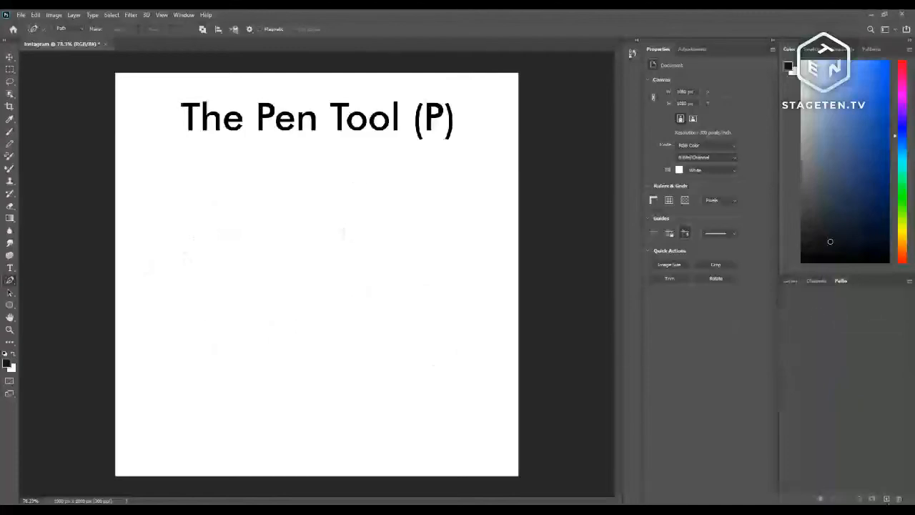
left_click(339, 314)
mouse_move(266, 221)
left_mouse_down()
mouse_move(297, 267)
mouse_move(301, 318)
mouse_move(297, 348)
mouse_move(257, 400)
mouse_move(329, 360)
mouse_move(347, 302)
mouse_move(323, 239)
mouse_move(266, 222)
left_mouse_up()
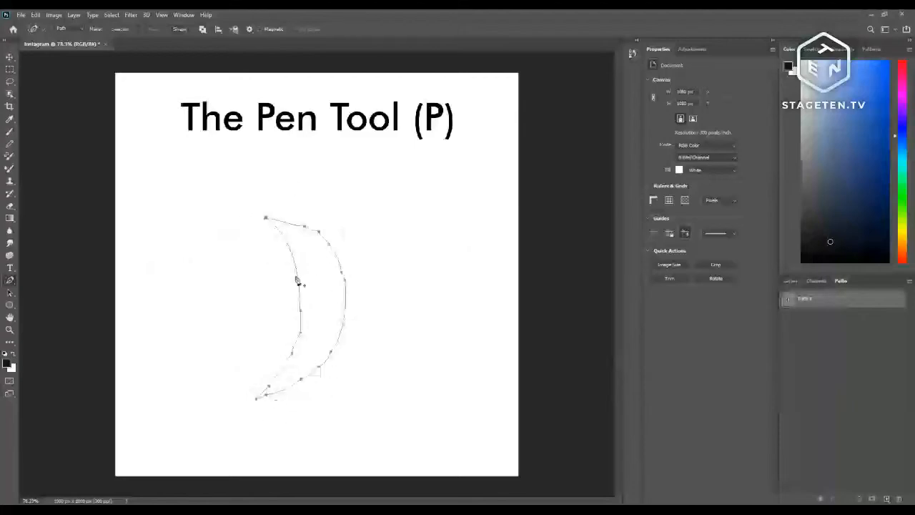
- Try pulling curve handles out of several anchors along both edges of the crescent, and undo the changes
key("ctrl")
left_click_drag(300, 310, 275, 294)
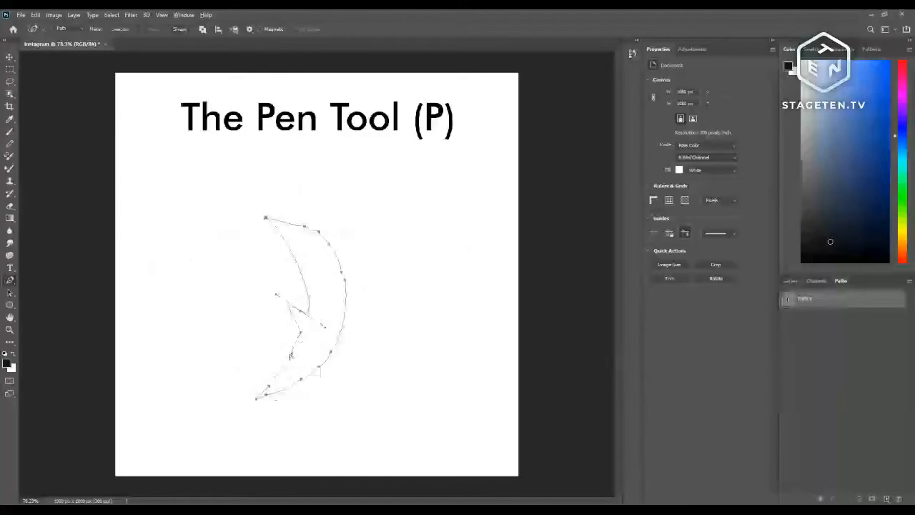
left_click_drag(291, 355, 351, 367)
left_click_drag(341, 273, 365, 266)
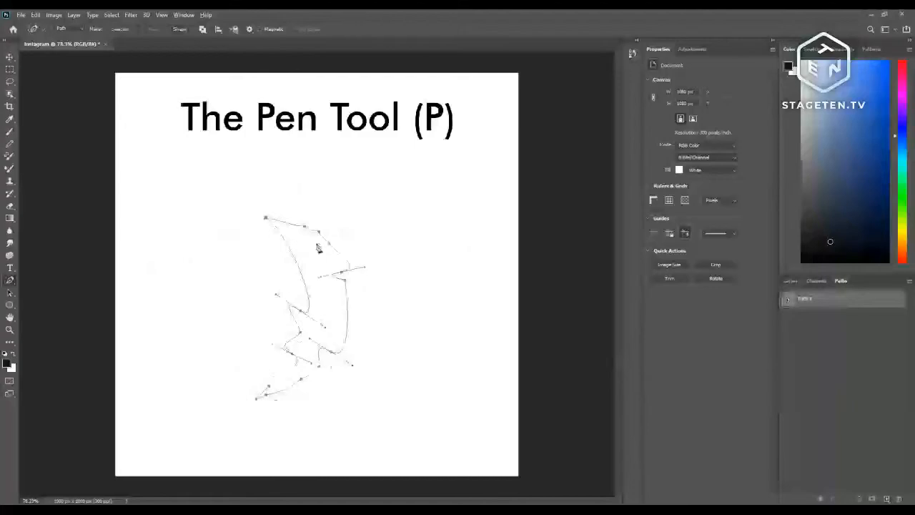
key("ctrl+z")
key("ctrl+z")
key("ctrl+z")
key("ctrl+z")
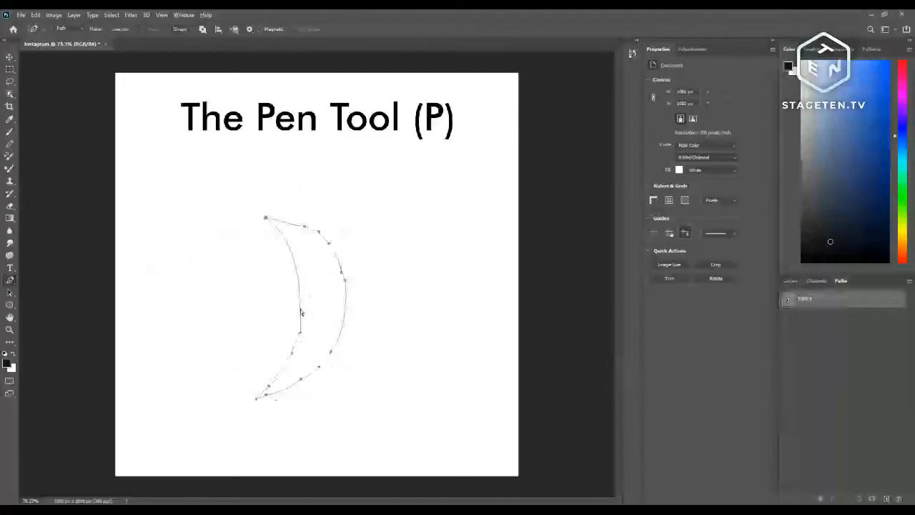
- Shift the crescent path slightly left, distort its inner edge with an anchor's direction handles and switch to the Move tool
left_click_drag(300, 314, 291, 315)
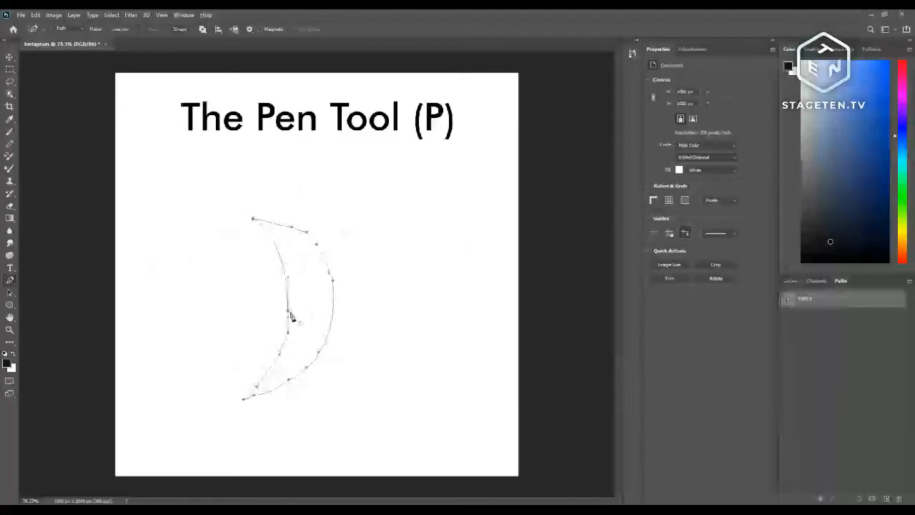
left_click_drag(288, 277, 239, 333)
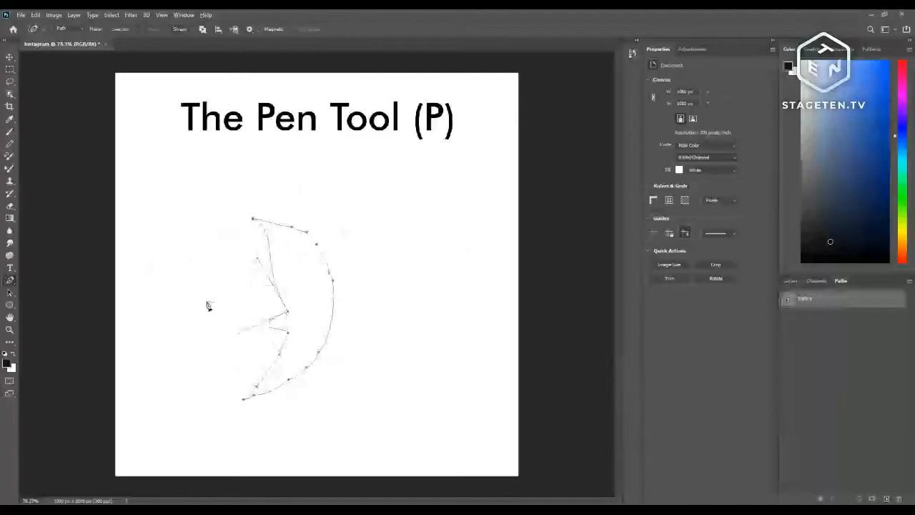
left_click(9, 56)
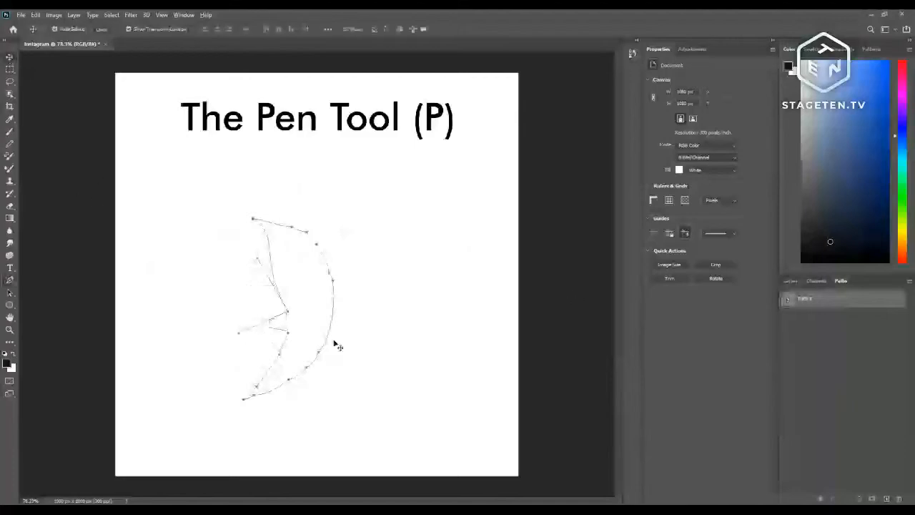
- Look over the Pen tool variants, return to the Move tool and delete the crescent path
left_click(9, 279)
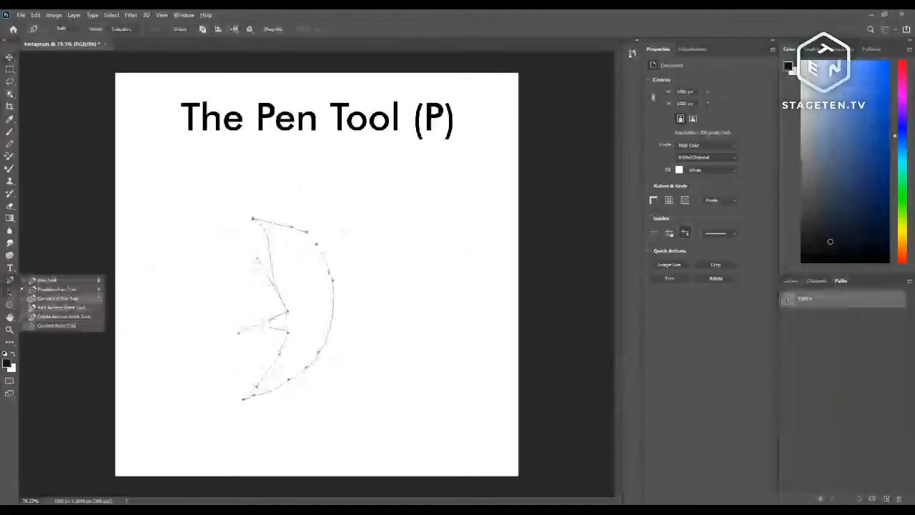
left_click(11, 283)
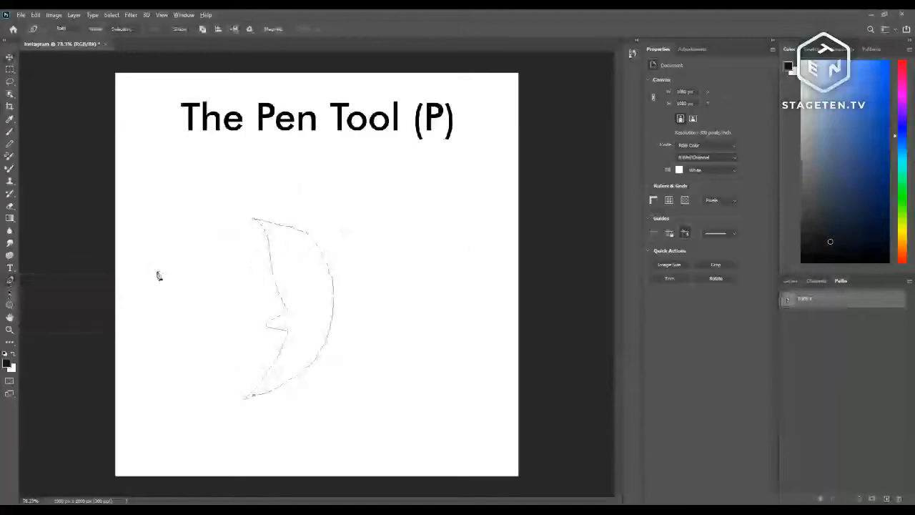
left_click(9, 57)
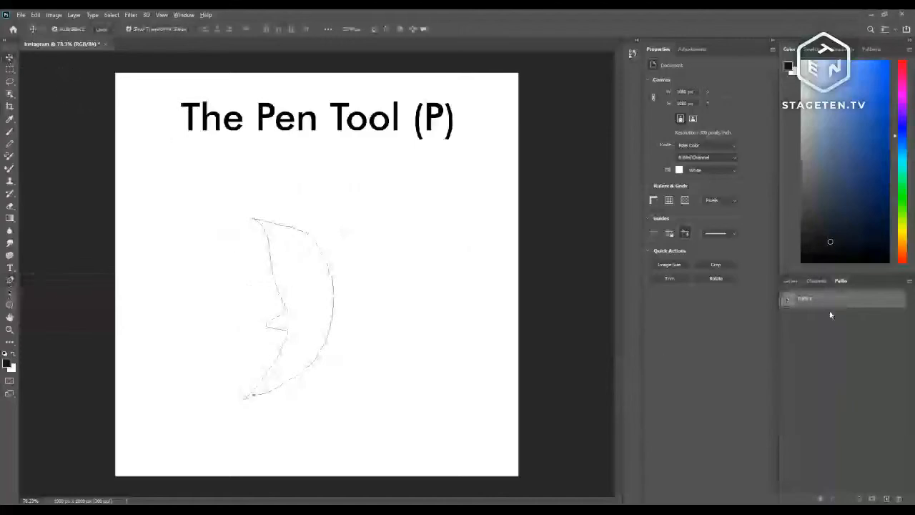
key("Delete")
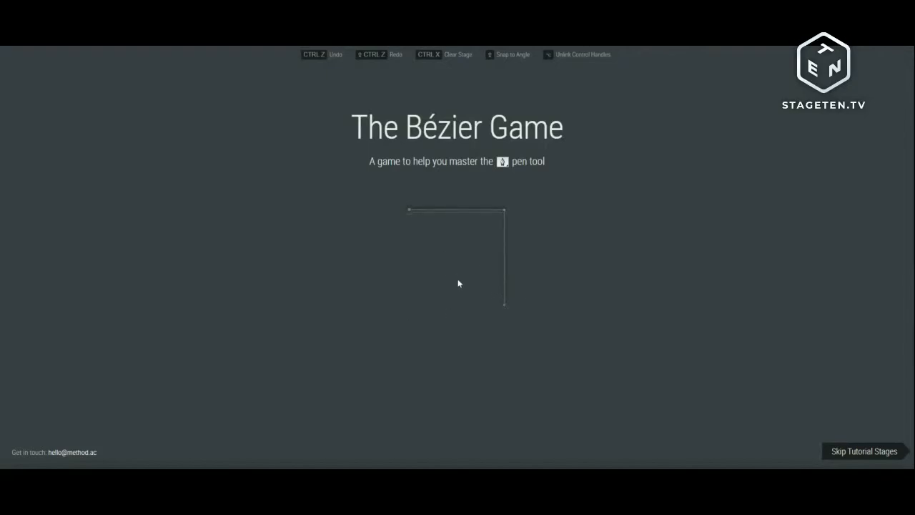
- Switch to The Bézier Game and trace the right-angled line of the opening stage with three corner nodes
left_click(410, 210)
left_click(505, 213)
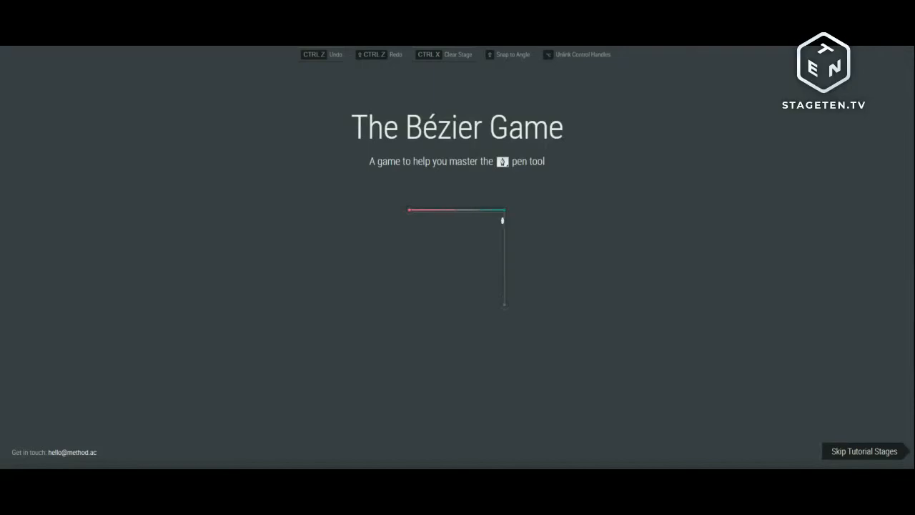
left_click(506, 309)
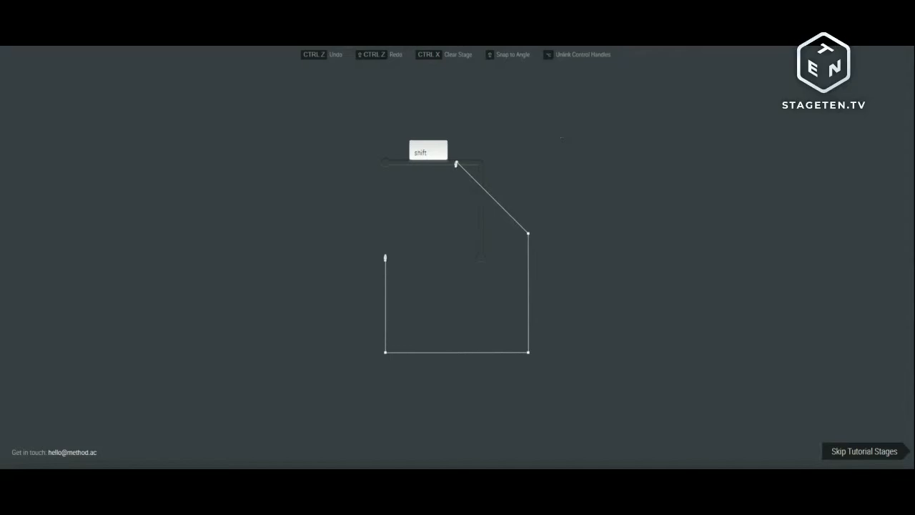
- Trace the house outline clockwise from the roof peak with straight segments, closing it at the starting node
left_click(456, 165, "shift")
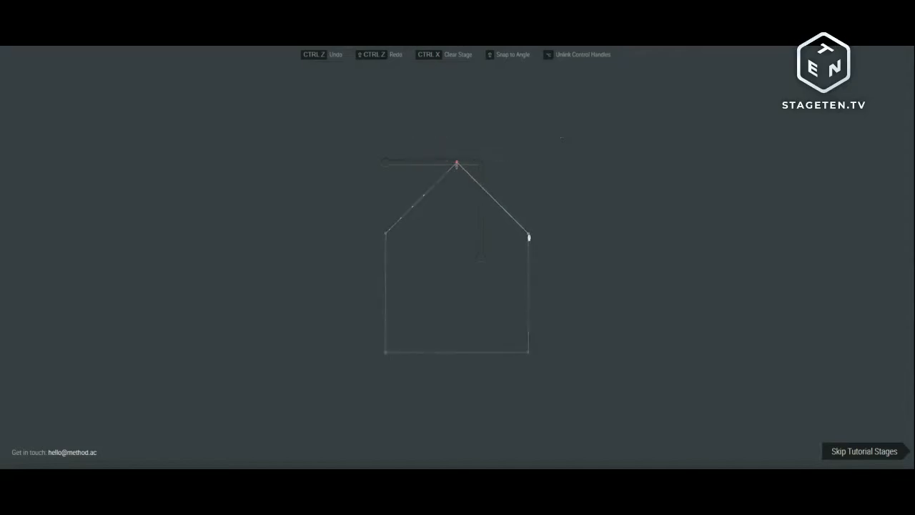
left_click(528, 234)
left_click(528, 354)
left_click(385, 354)
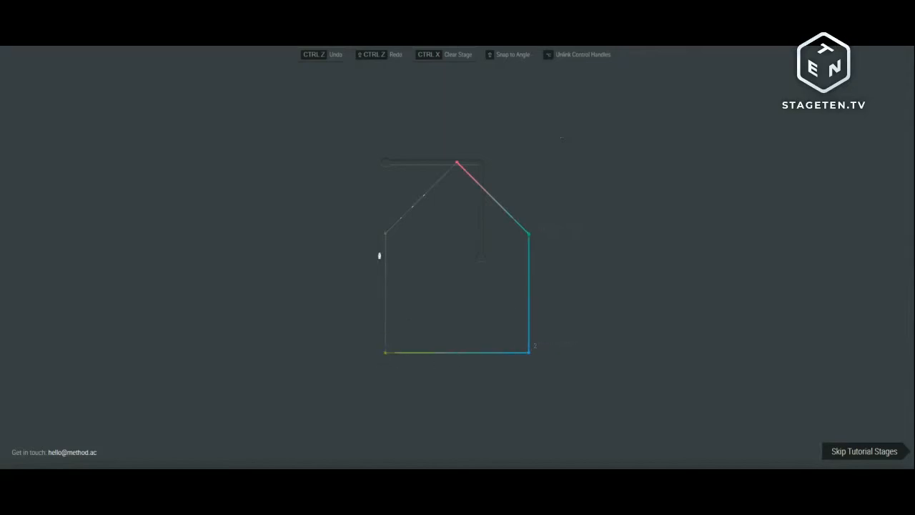
left_click(386, 236)
left_click(457, 164)
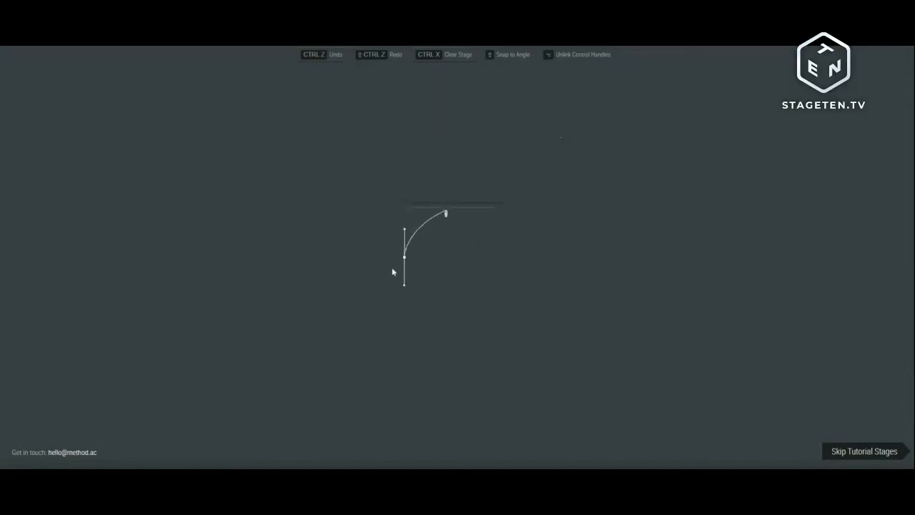
- Start the circle at its left node with vertical handles, try the top node and undo that node
left_click_drag(457, 205, 486, 204)
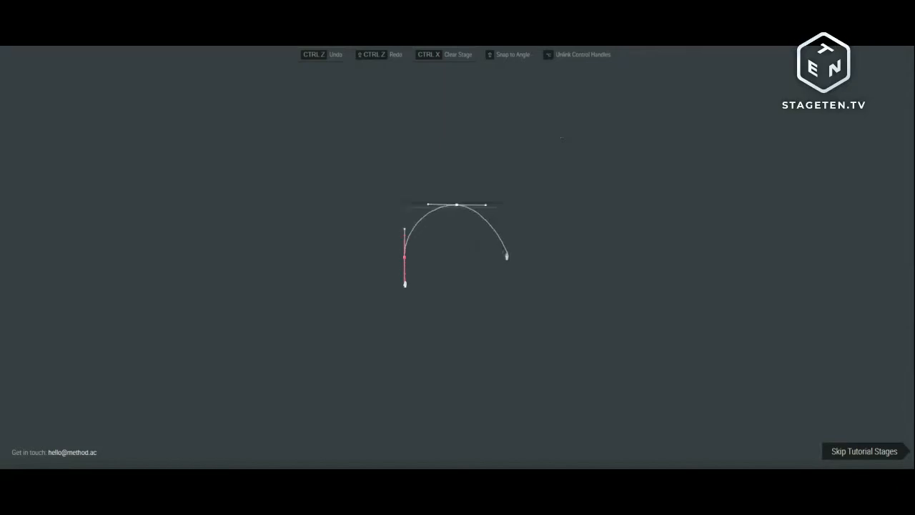
left_click_drag(508, 257, 509, 286)
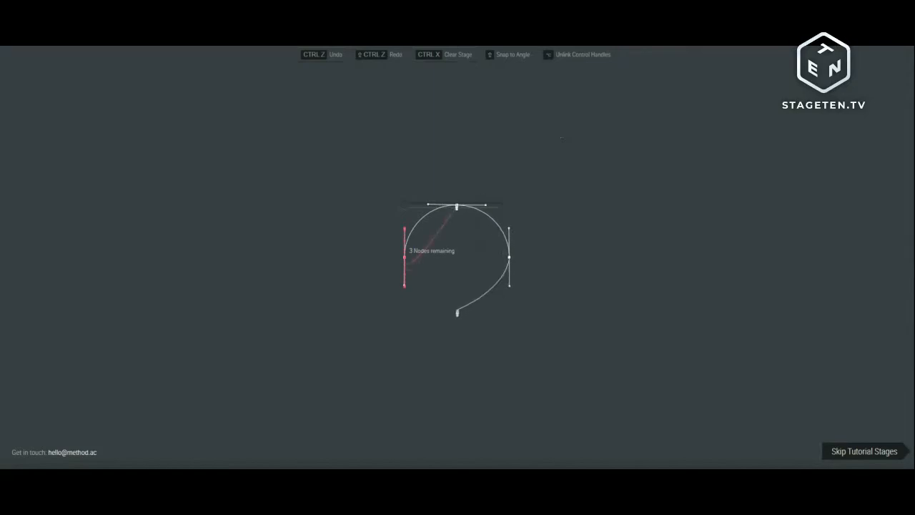
left_click_drag(457, 310, 429, 309)
left_click_drag(457, 205, 490, 205)
key("ctrl+z")
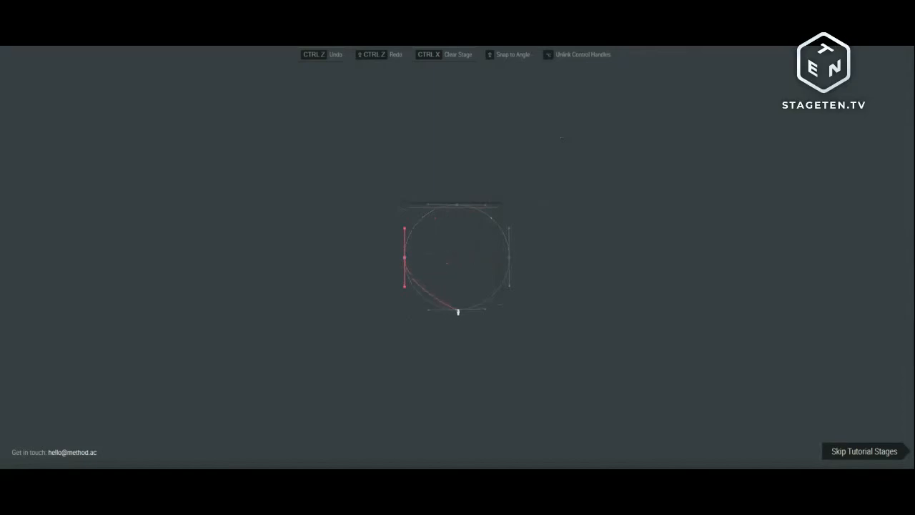
- Trace the circle counterclockwise through its bottom, right and top nodes with smooth handles and close it at the left node
left_click_drag(458, 311, 486, 312)
left_click_drag(509, 262, 509, 233)
left_click_drag(457, 212, 425, 214)
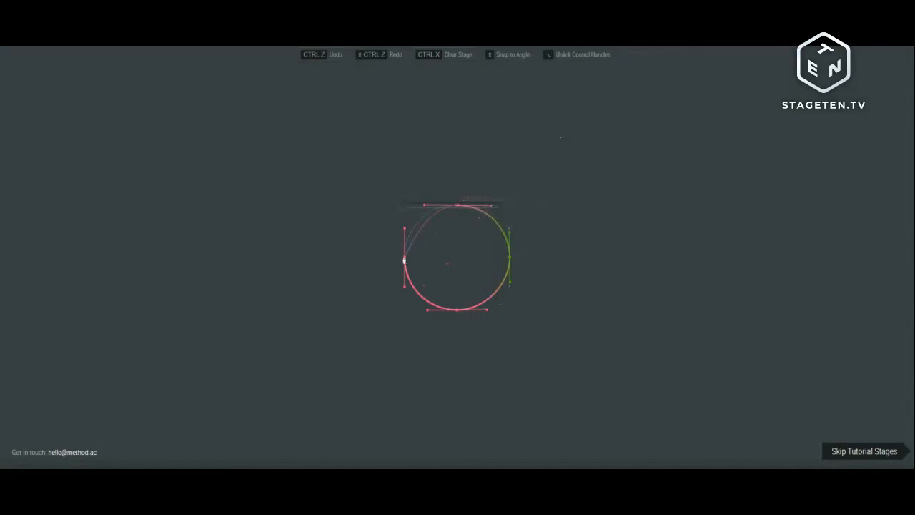
left_click(404, 261)
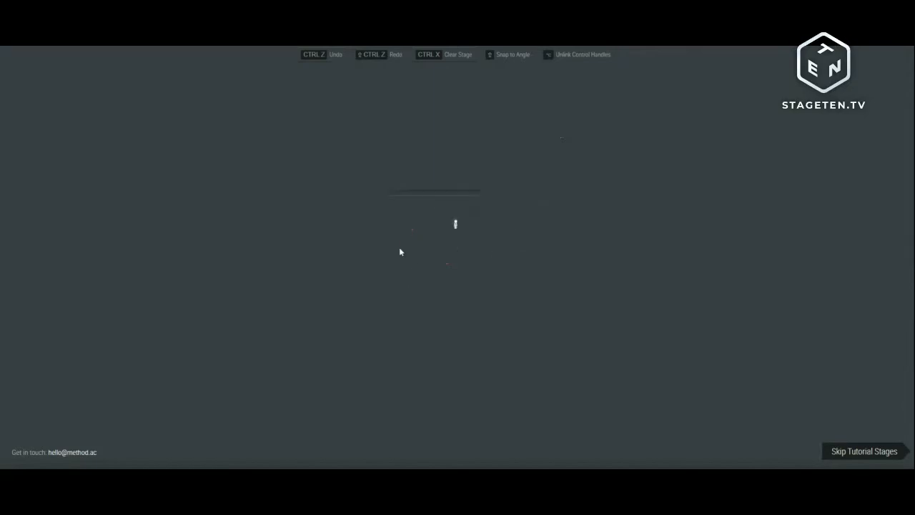